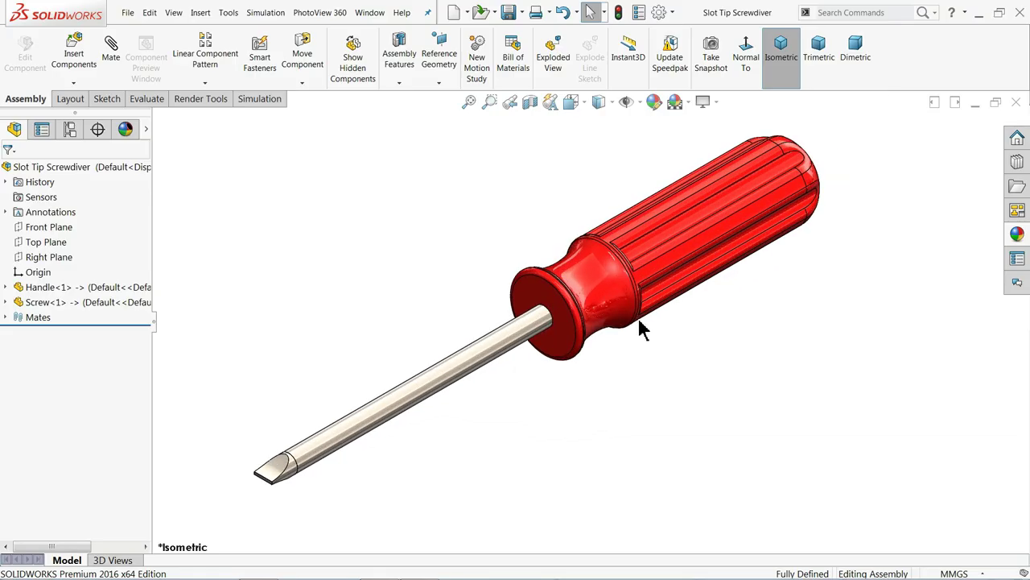
Orbit and zoom the finished red-handled screwdriver to present it from all sides
mouse_move(622, 360)
middle_down()
mouse_move(593, 352)
mouse_move(620, 357)
mouse_move(617, 345)
mouse_move(613, 355)
middle_up()
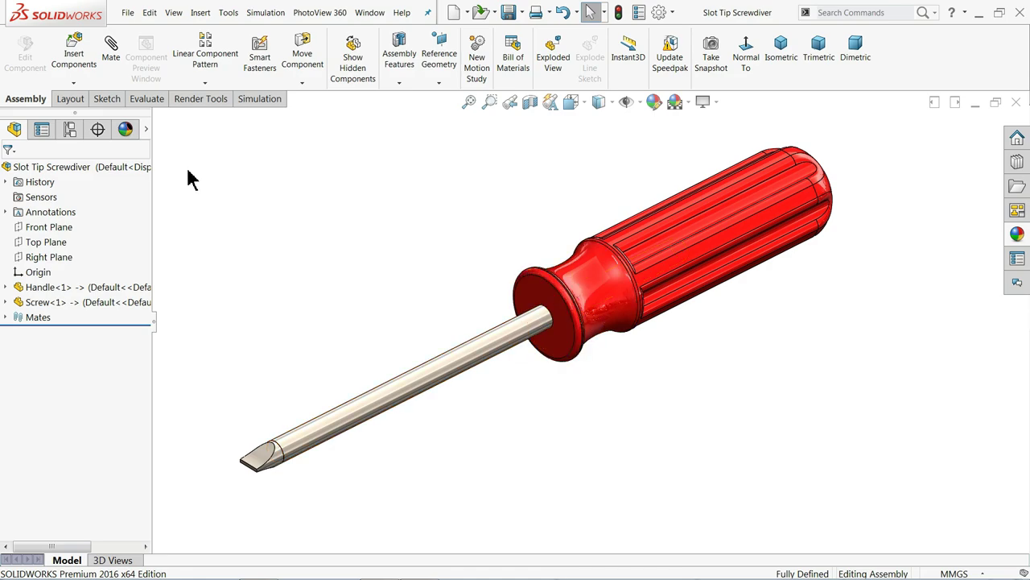
scroll(585, 314, down, 2)
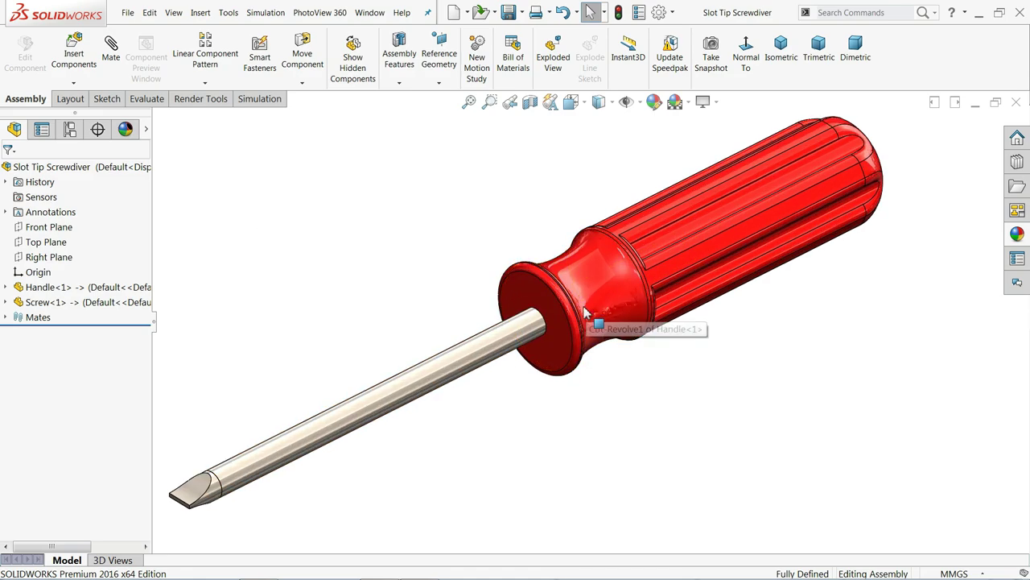
scroll(586, 314, down, 1)
scroll(586, 305, up, 2)
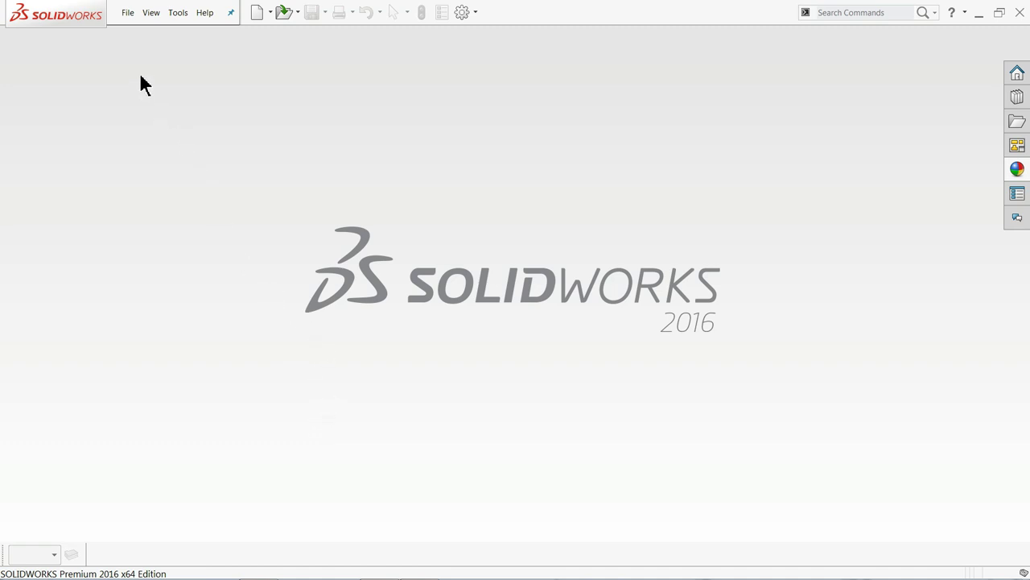
Create a new Assembly document, Assem3, and skip inserting any component
click(127, 13)
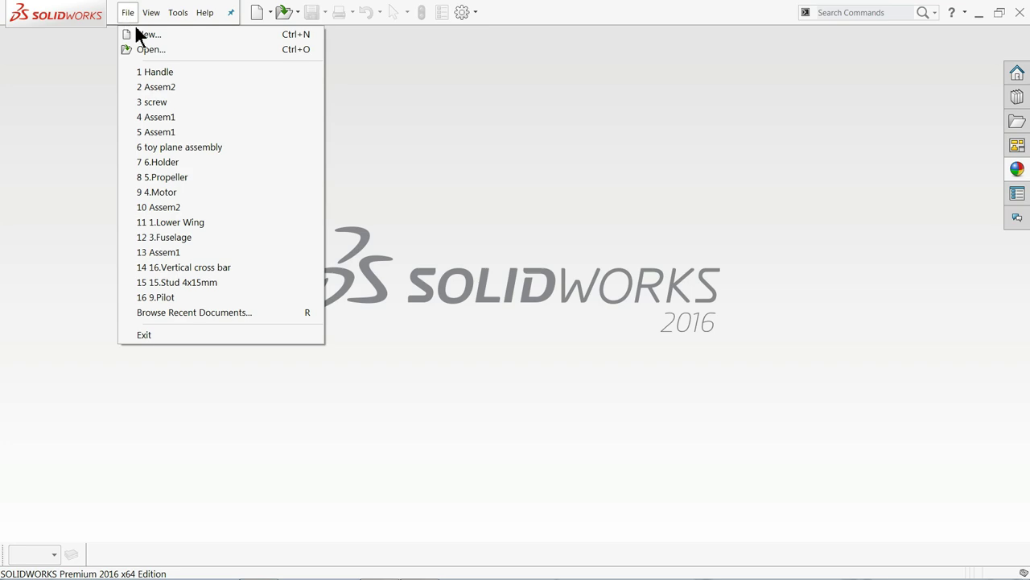
click(146, 37)
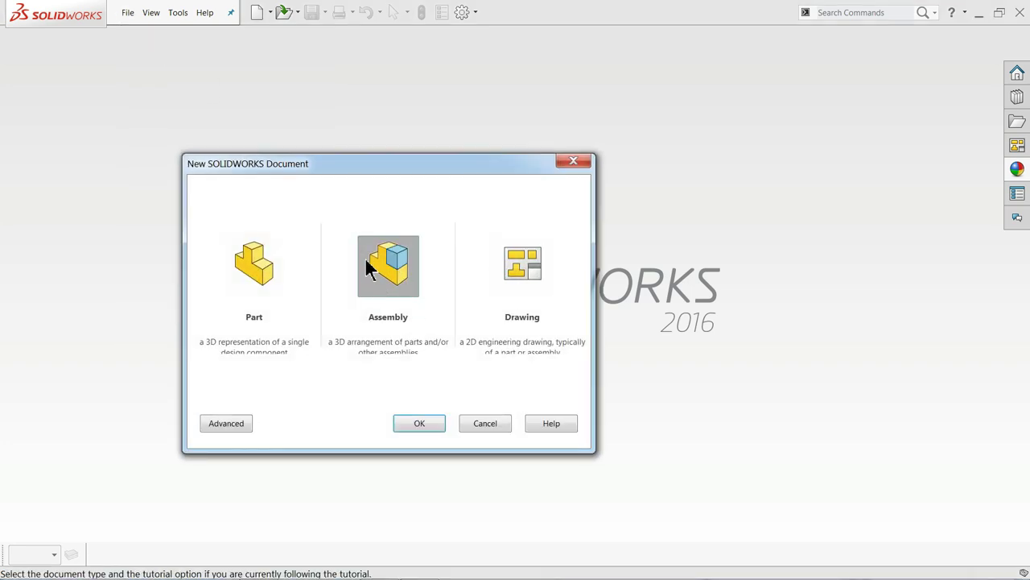
click(414, 422)
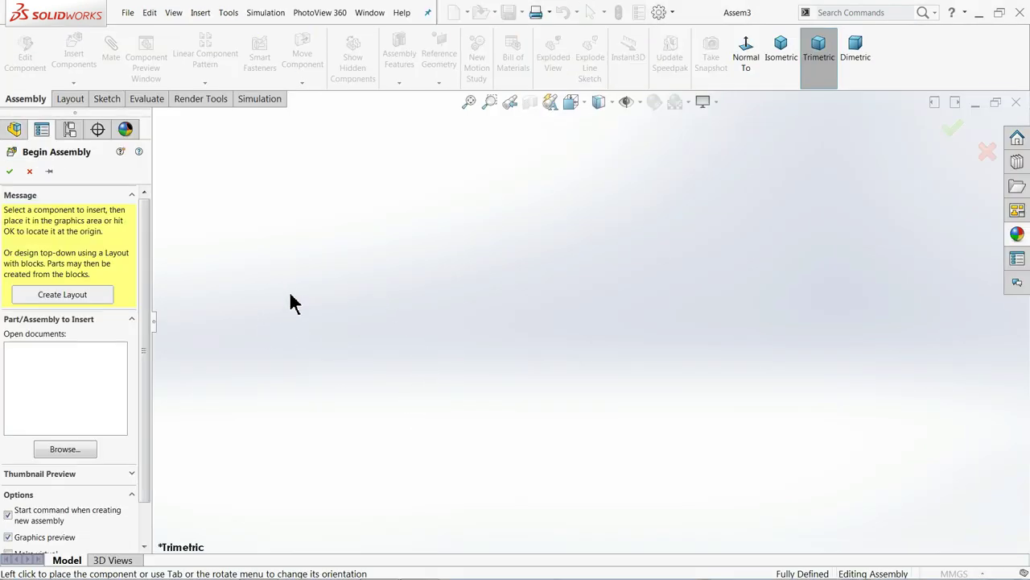
click(30, 172)
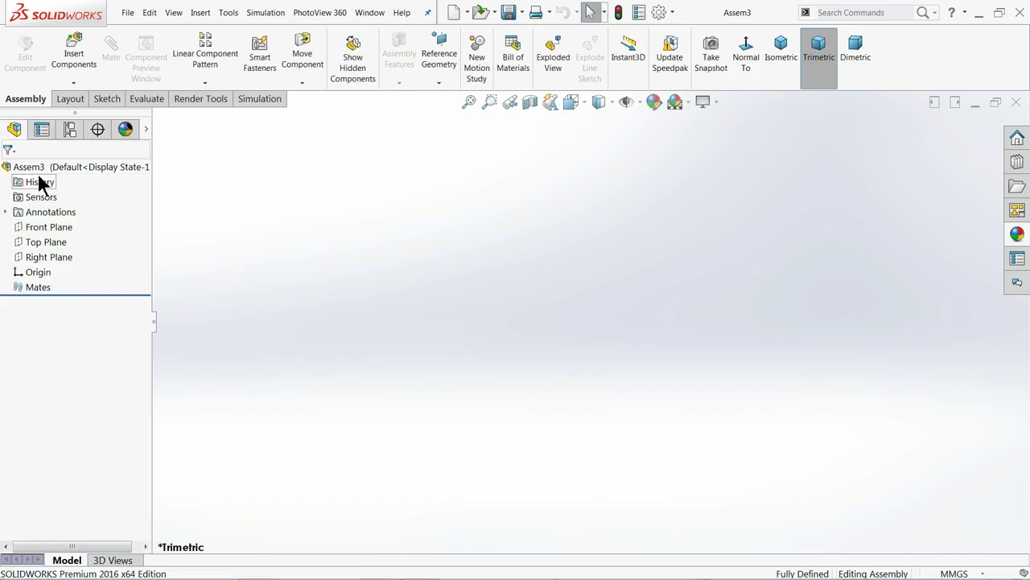
click(689, 103)
Apply the Plain White scene and raise shaded and wireframe image quality to High
click(707, 32)
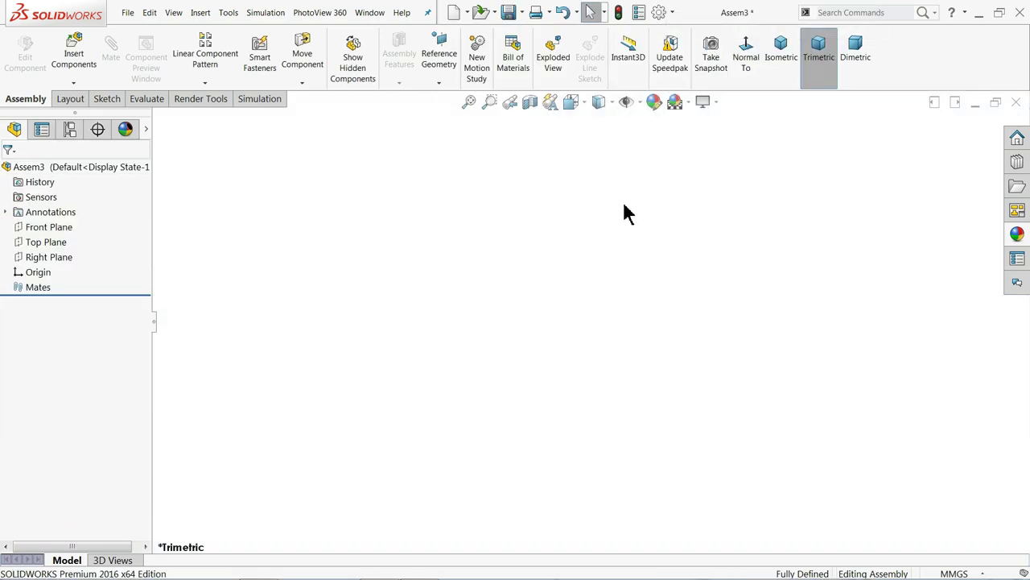
click(659, 12)
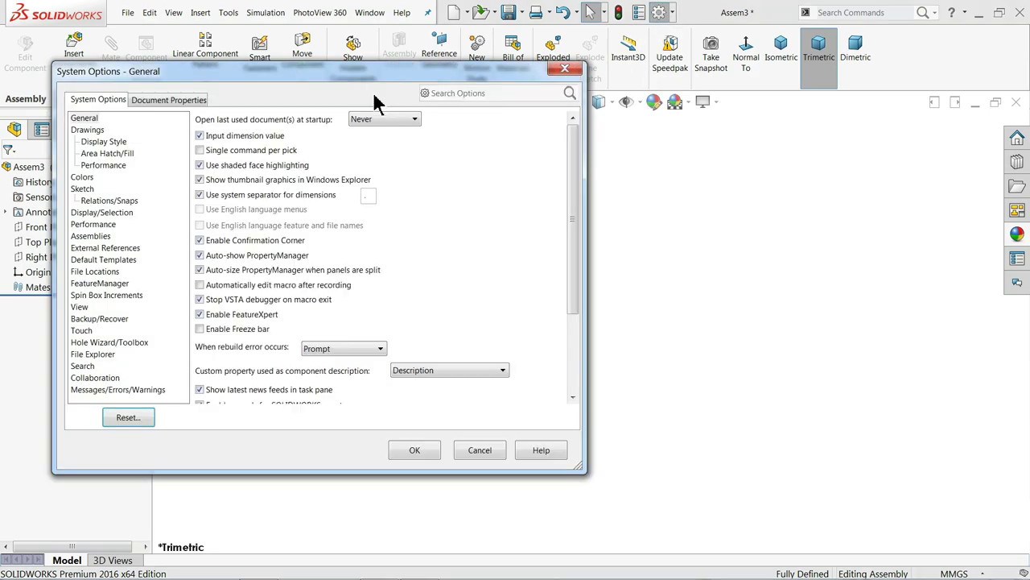
click(184, 104)
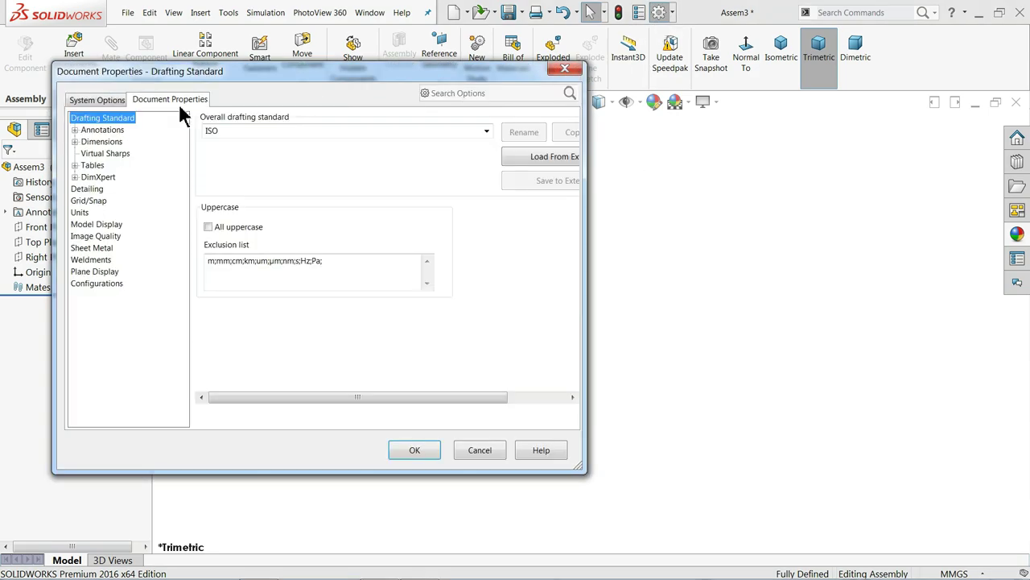
click(105, 238)
drag(330, 145, 452, 161)
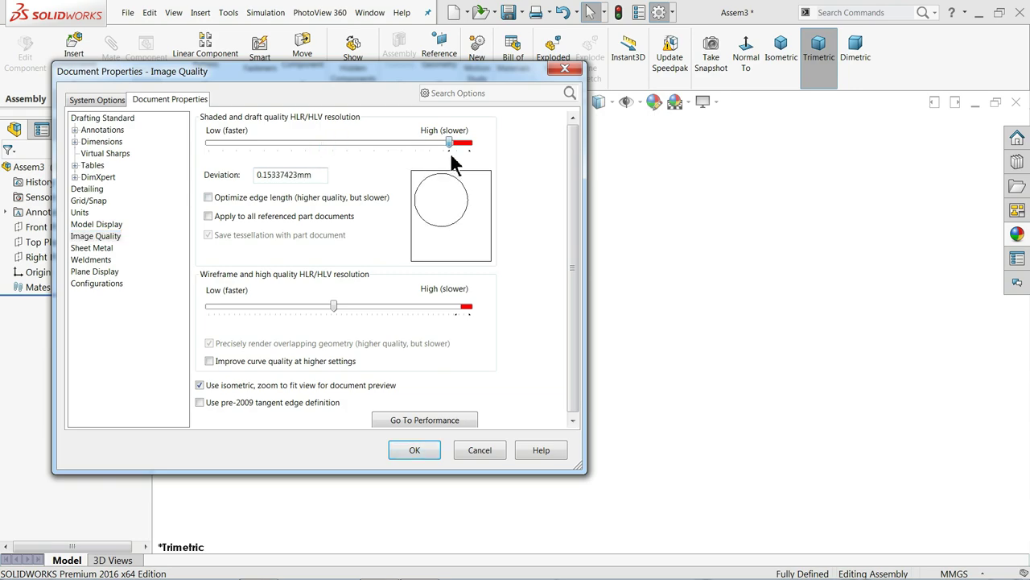
drag(334, 308, 463, 330)
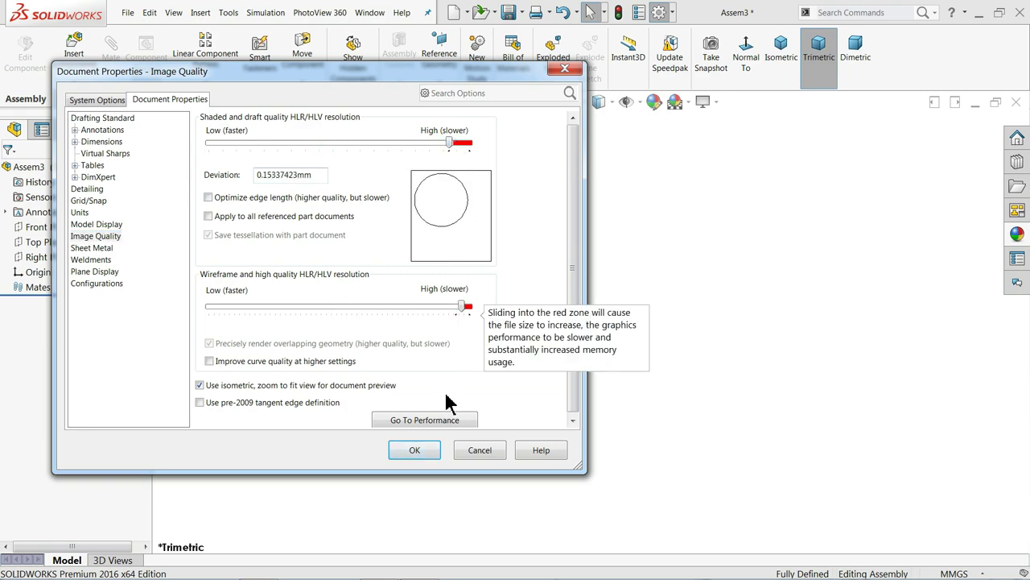
click(415, 450)
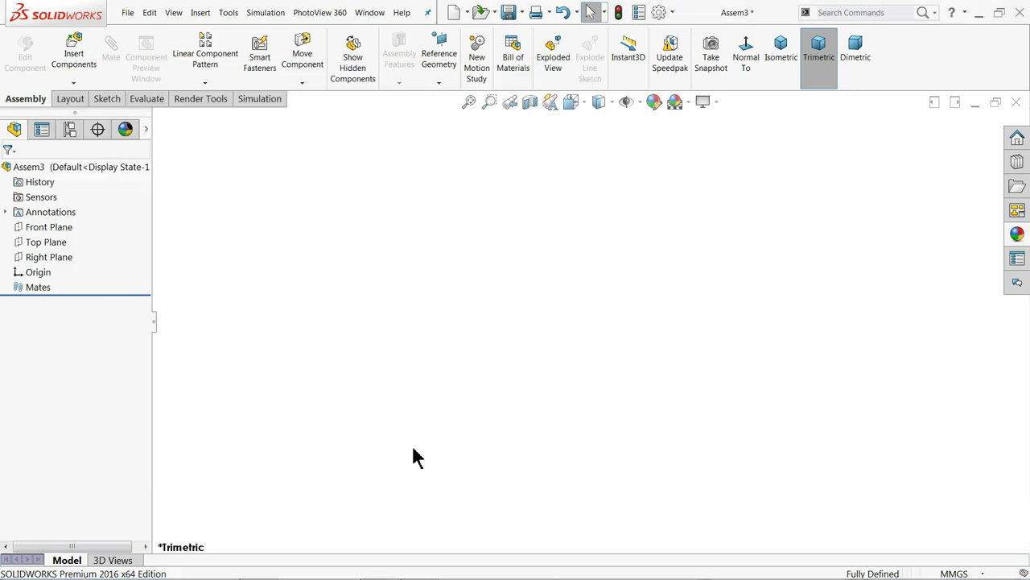
click(979, 13)
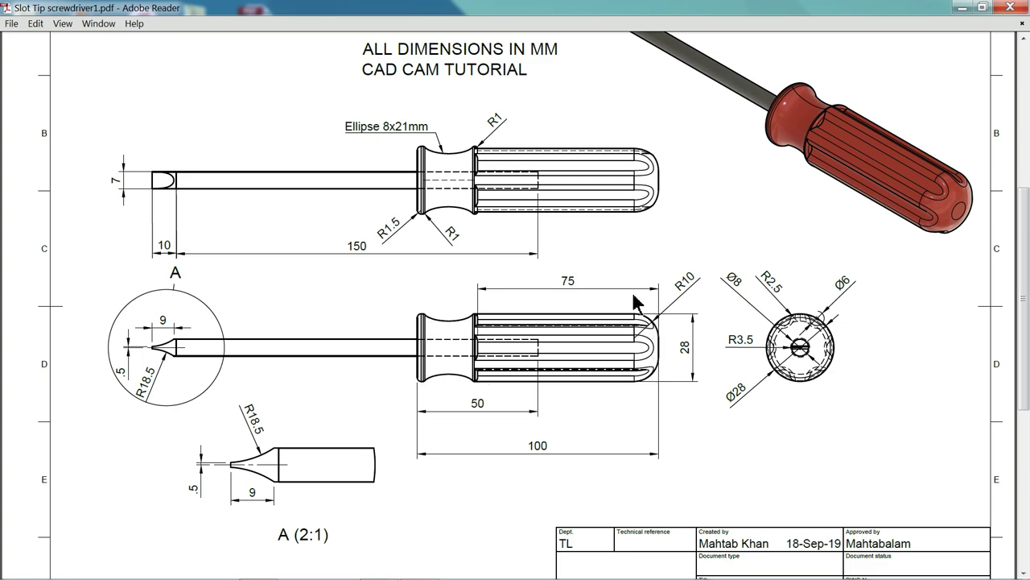
drag(556, 447, 524, 446)
drag(684, 335, 692, 366)
drag(580, 282, 553, 283)
drag(843, 287, 858, 281)
click(121, 184)
drag(495, 404, 450, 408)
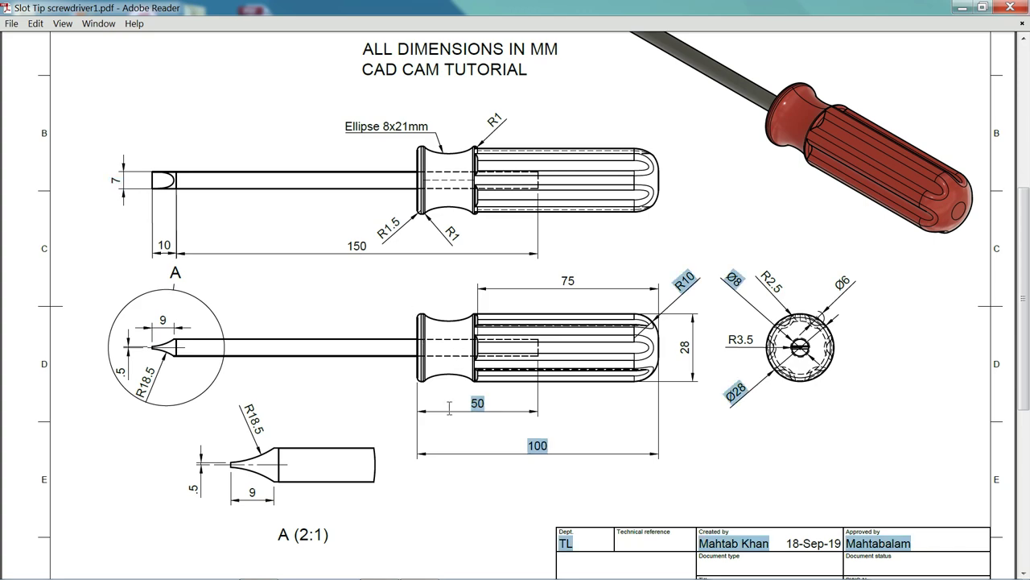
click(494, 410)
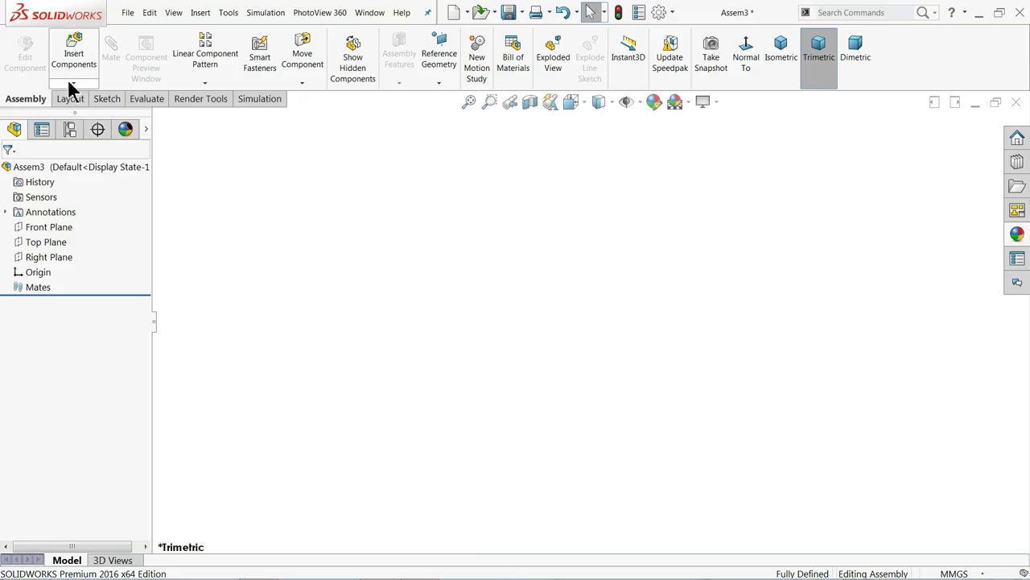
click(70, 84)
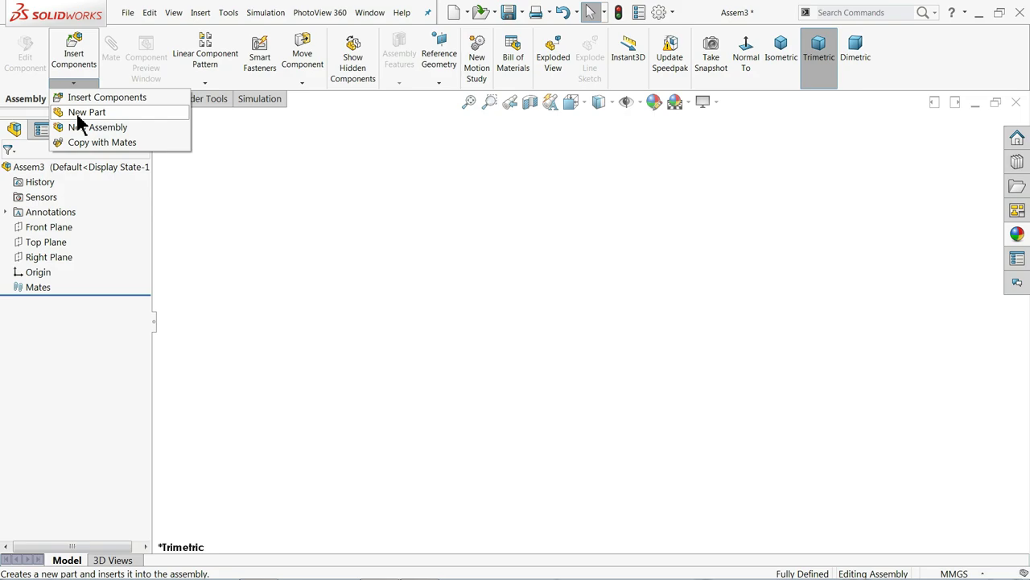
Create a new folder named Screwdriver on the Desktop and open it
click(508, 13)
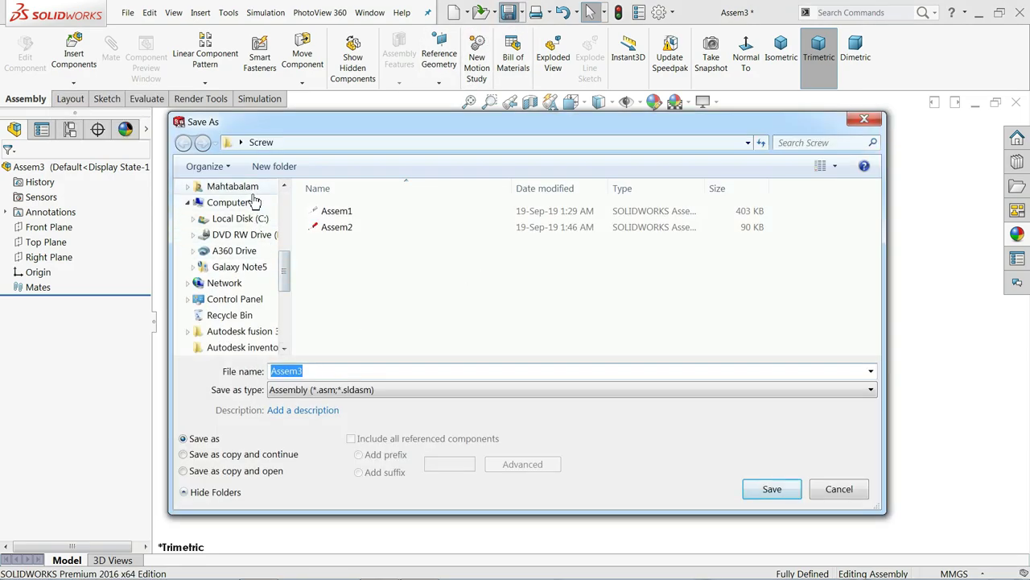
scroll(256, 208, up, 3)
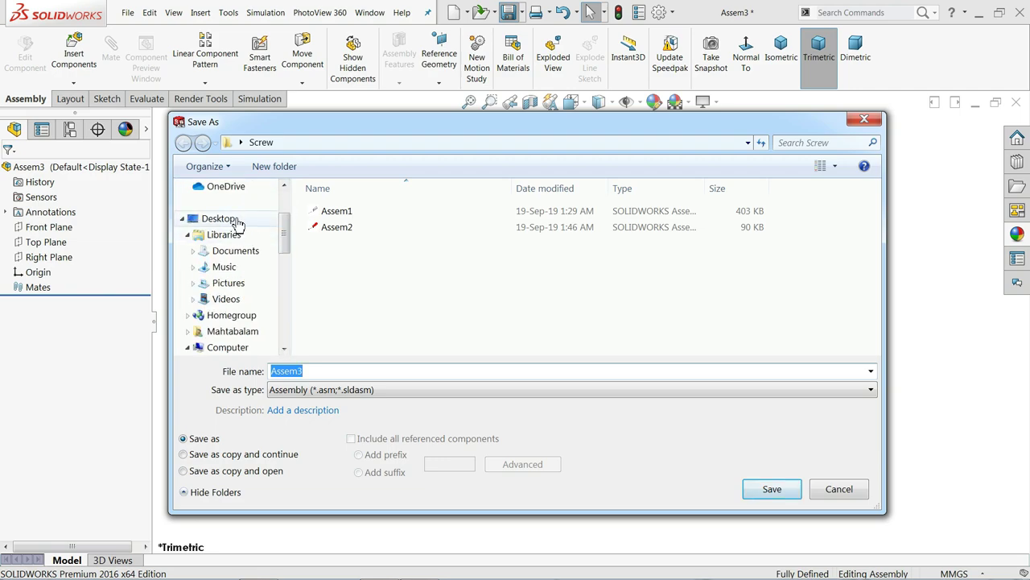
click(237, 221)
click(282, 169)
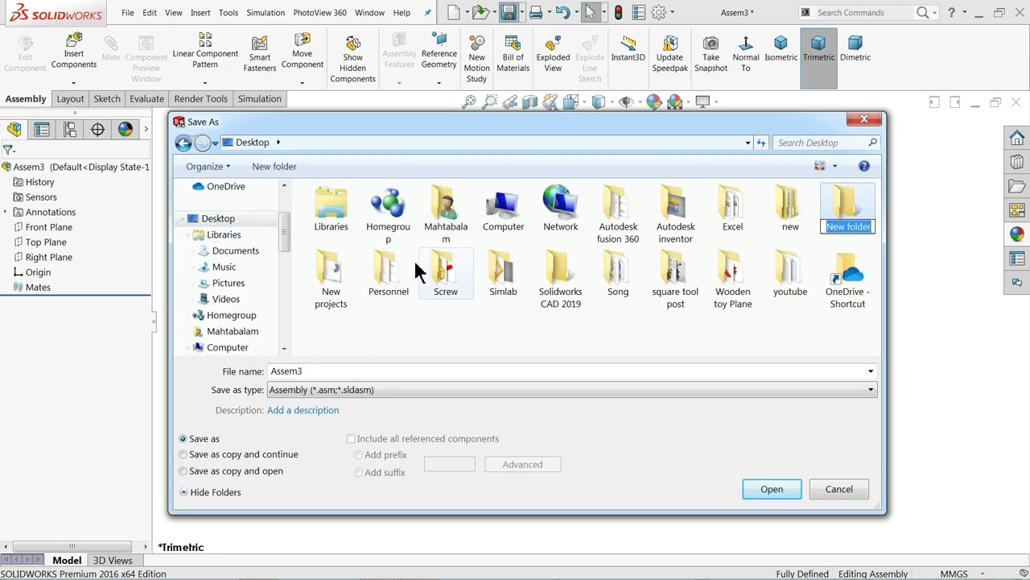
text(Screwdriver)
key(Return)
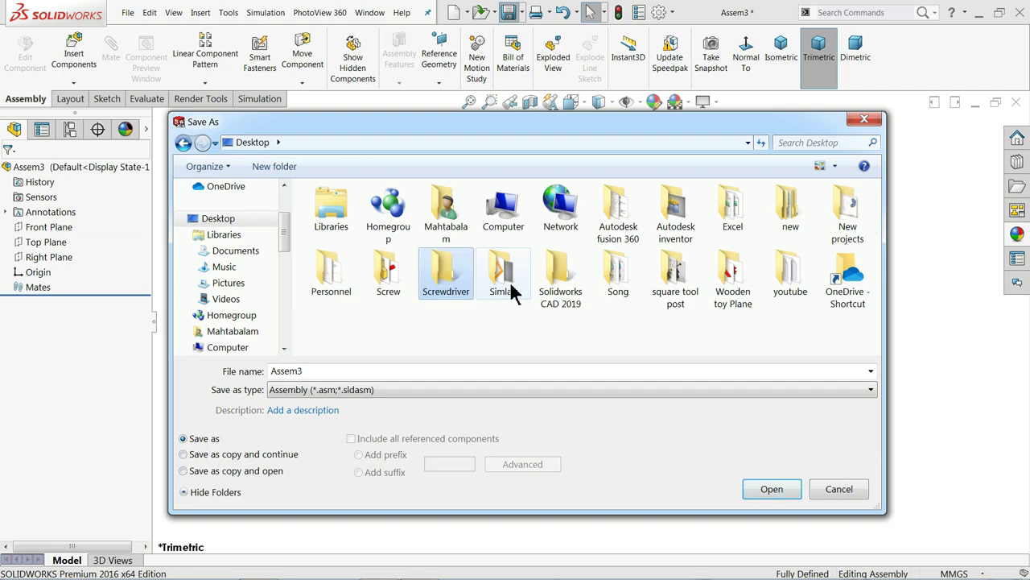
double_click(445, 274)
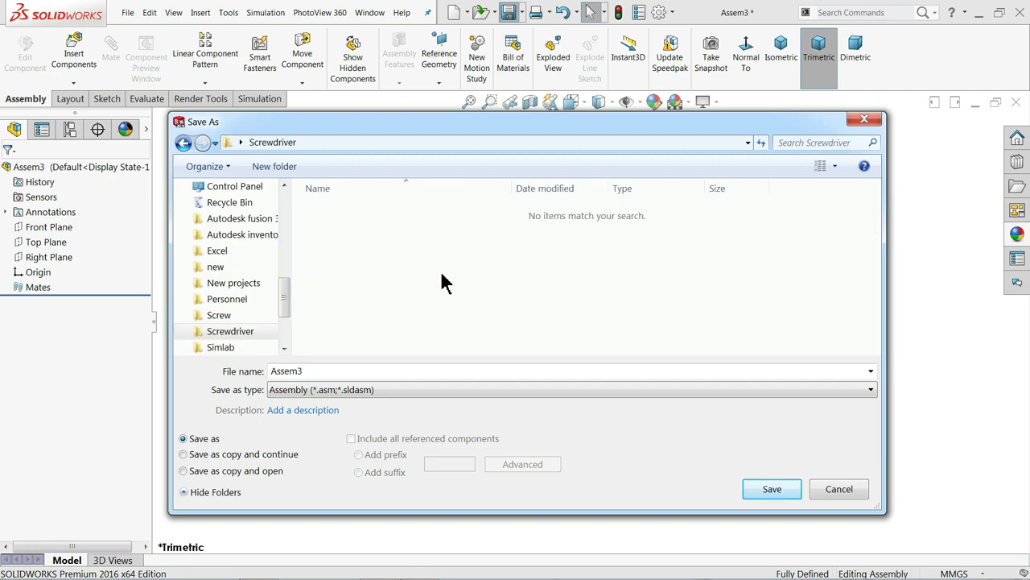
Save the assembly there as 'Slot Tip Screwdriver'
double_click(311, 371)
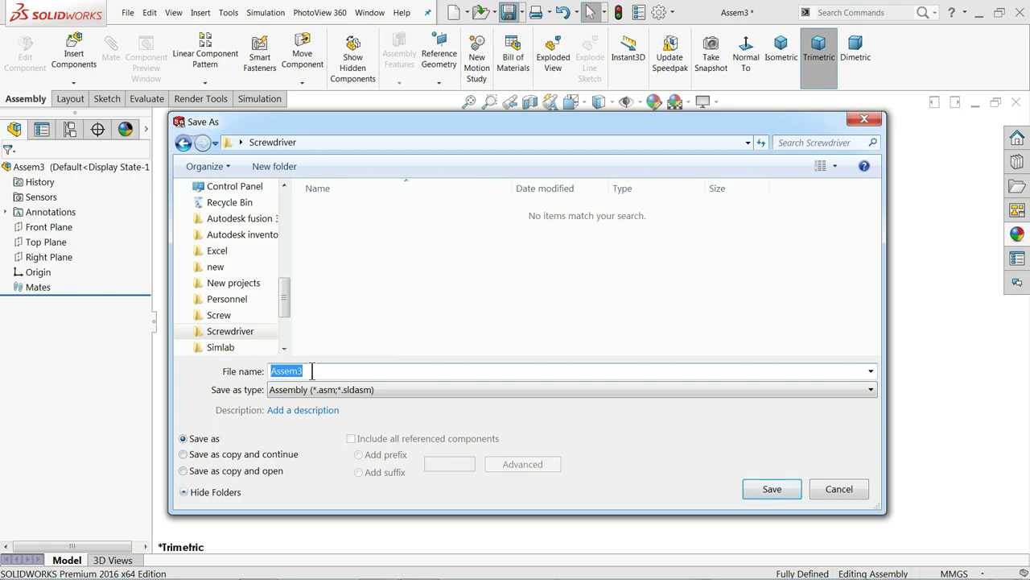
text(S)
text(lot Screwdriver)
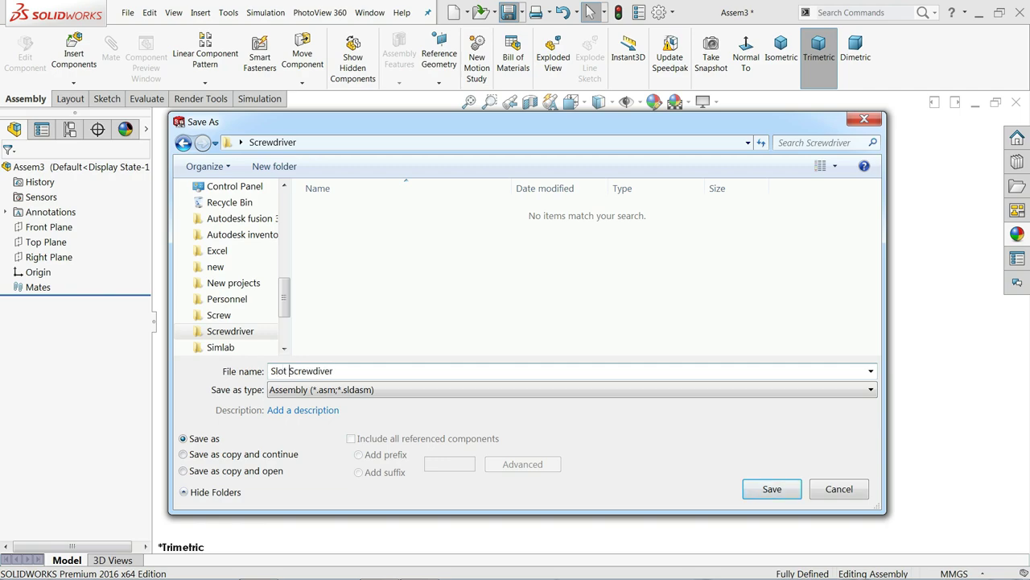
text(Head)
key(BackSpace)
key(BackSpace)
key(BackSpace)
key(BackSpace)
key(BackSpace)
text(T)
text(ip)
click(762, 494)
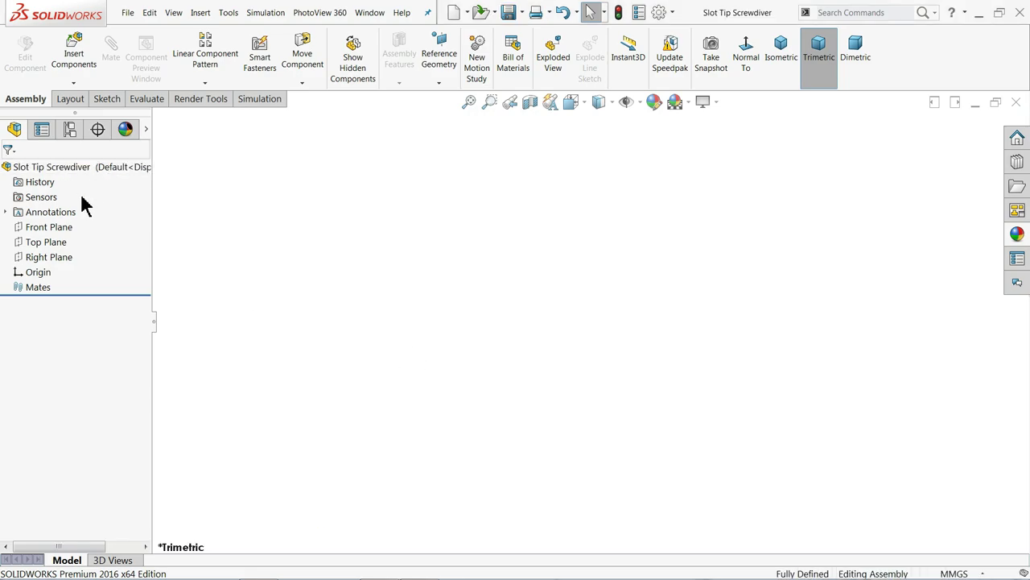
Insert a new part, rename it Handle, and place it on the Front Plane
click(74, 85)
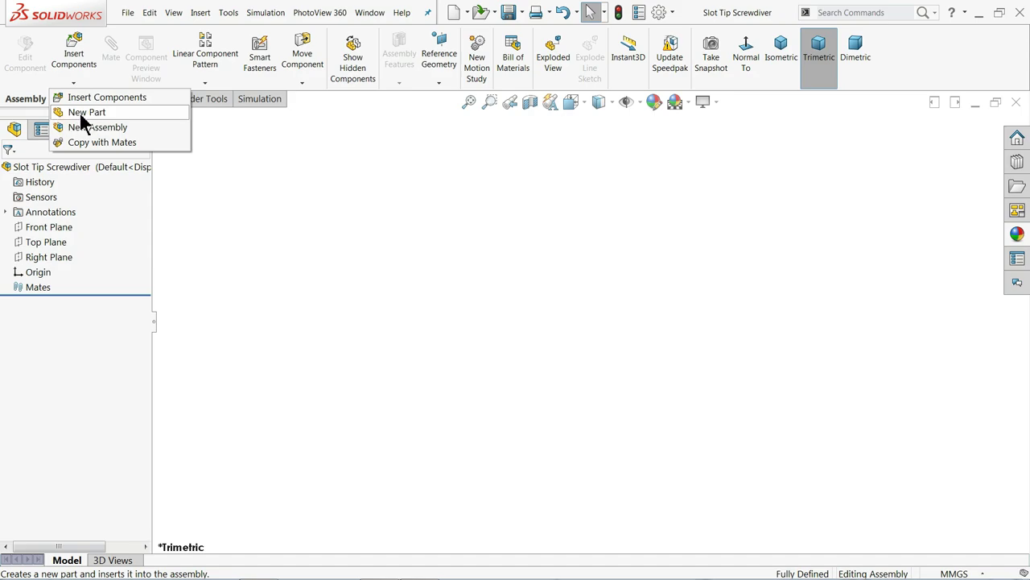
click(84, 115)
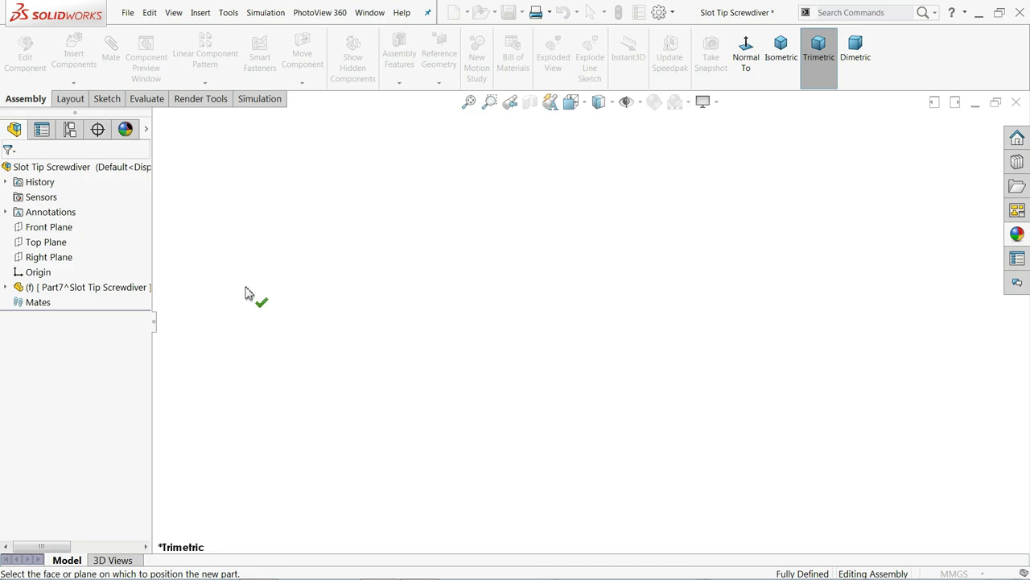
click(49, 288)
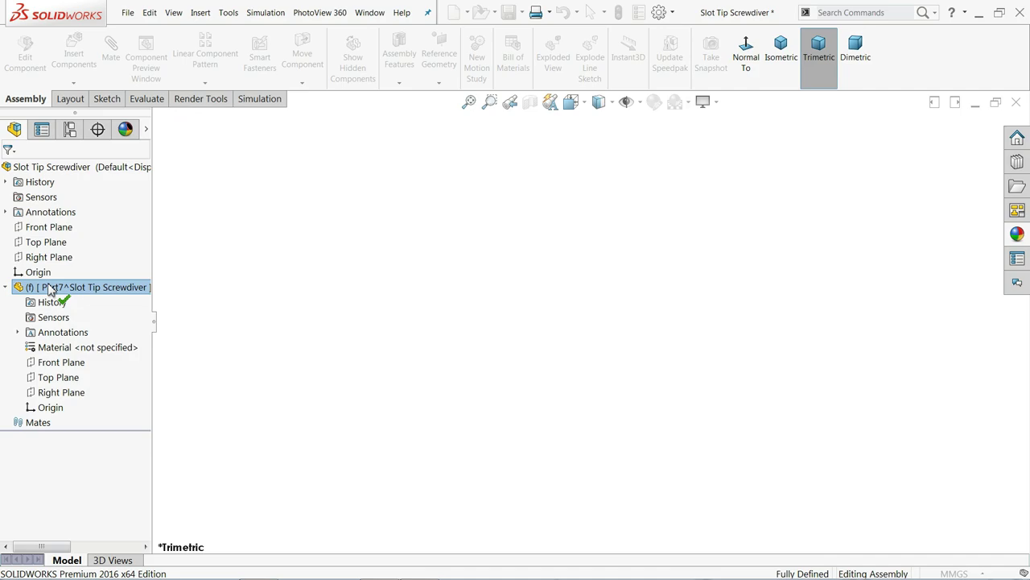
click(48, 287)
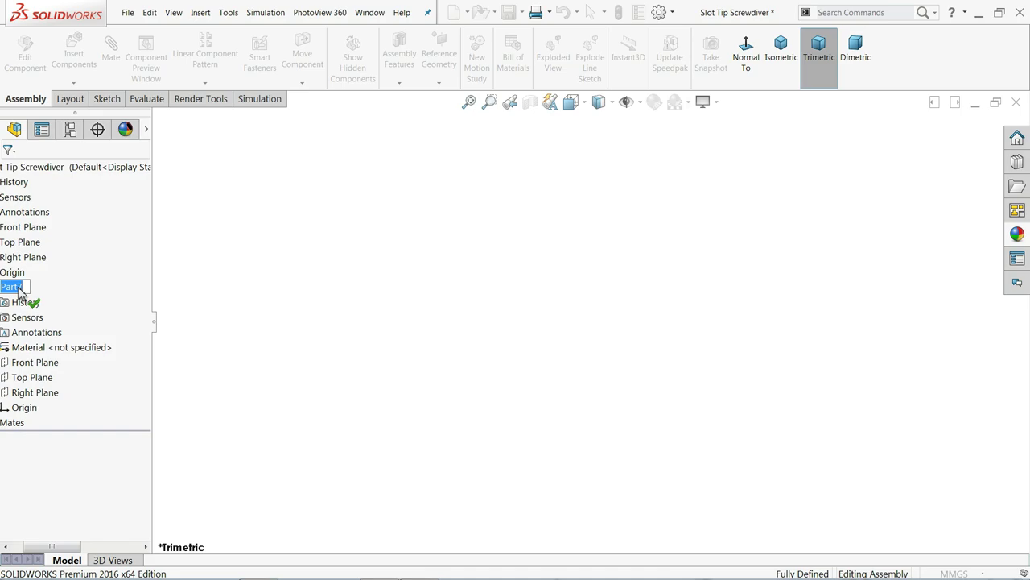
text(Handle)
key(Return)
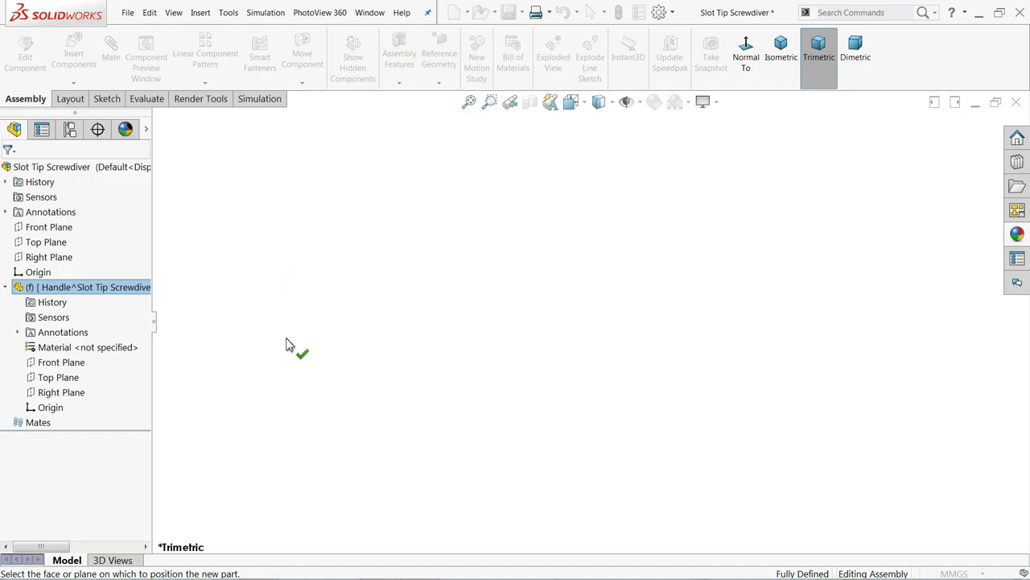
click(38, 229)
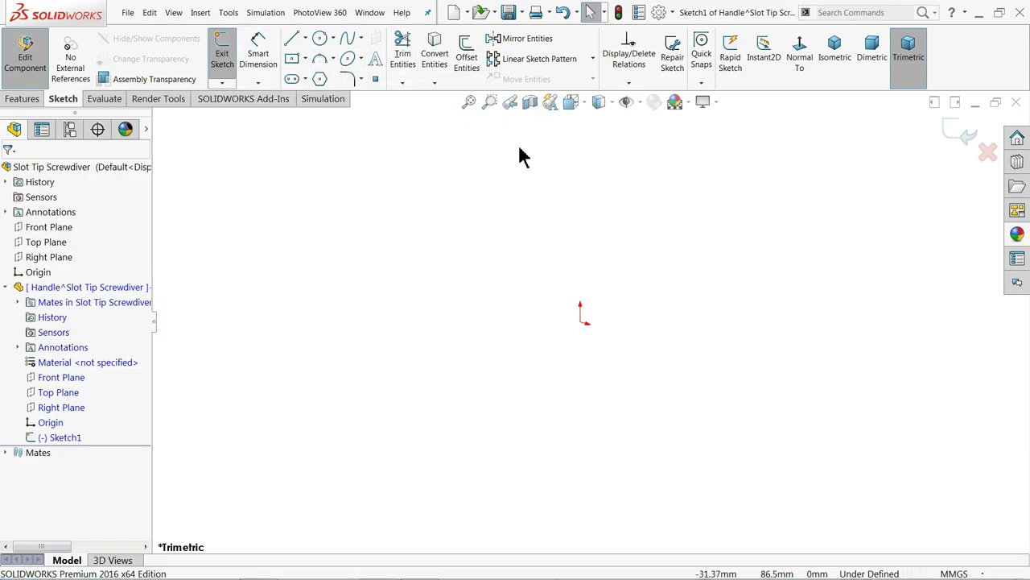
Sketch a 28 mm diameter circle centred on the Handle's origin
click(799, 70)
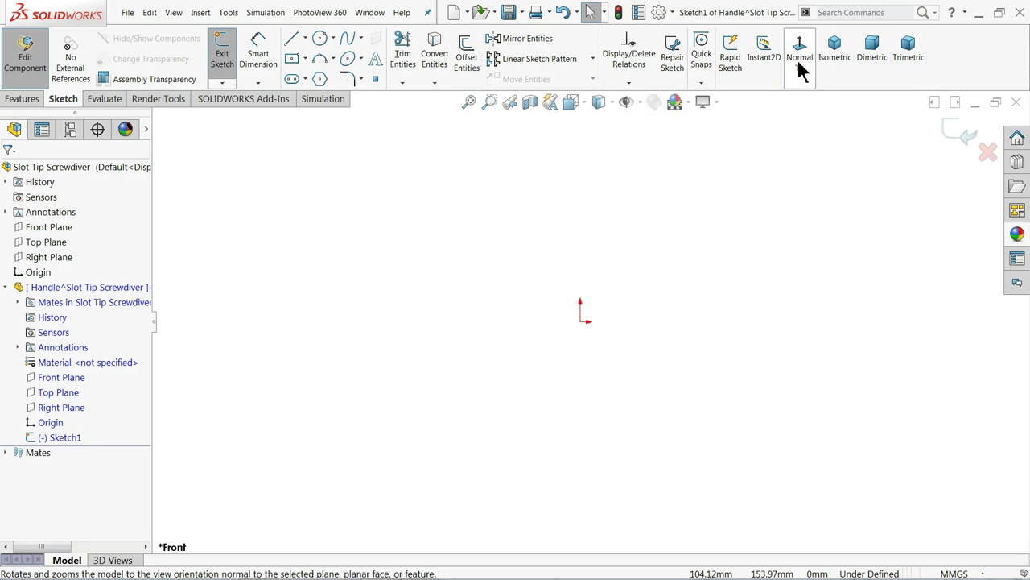
click(319, 40)
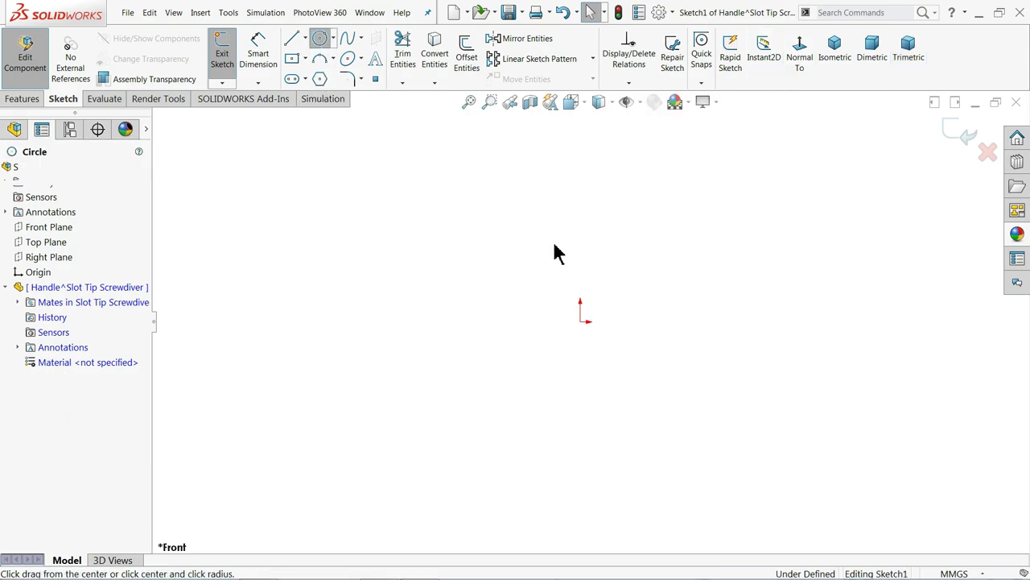
click(580, 321)
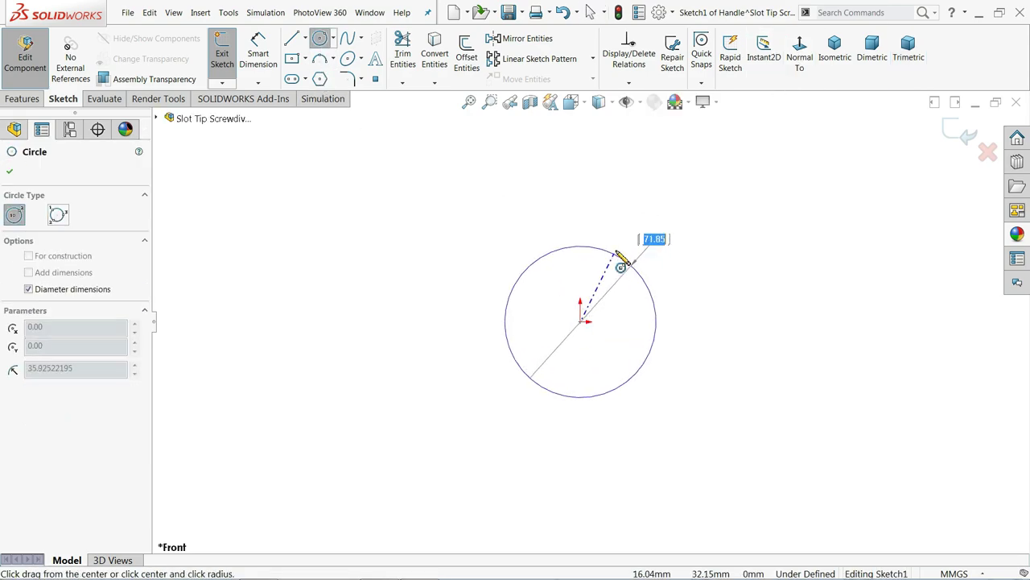
text(28)
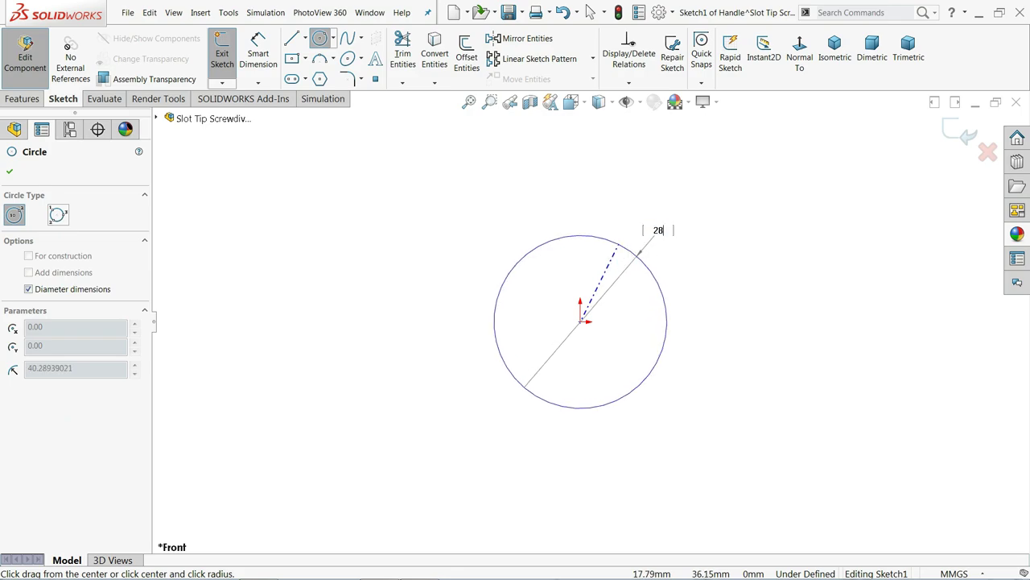
key(Return)
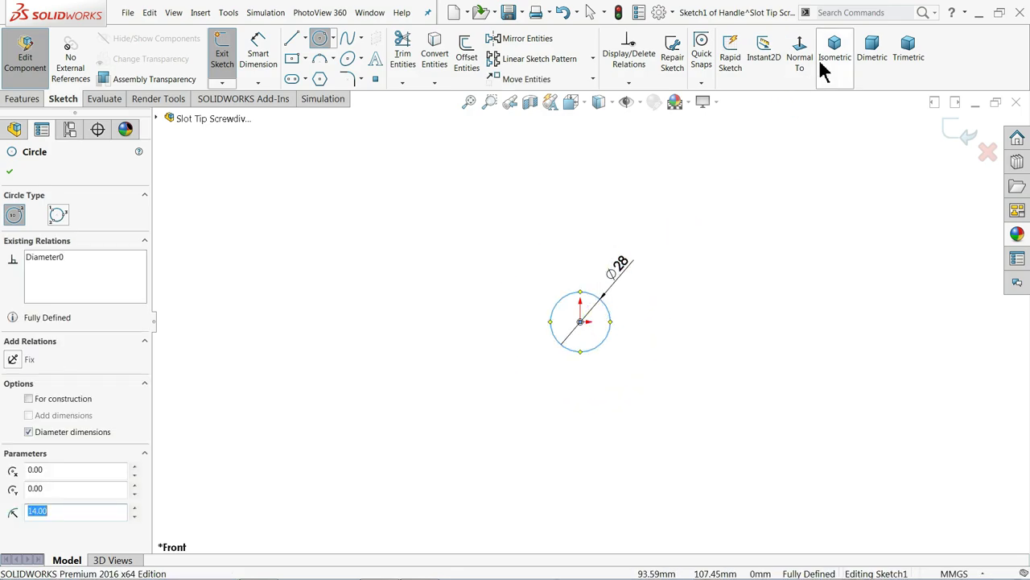
click(832, 53)
Set up an Extruded Boss/Base of the circle, Blind, 100 mm deep
click(16, 103)
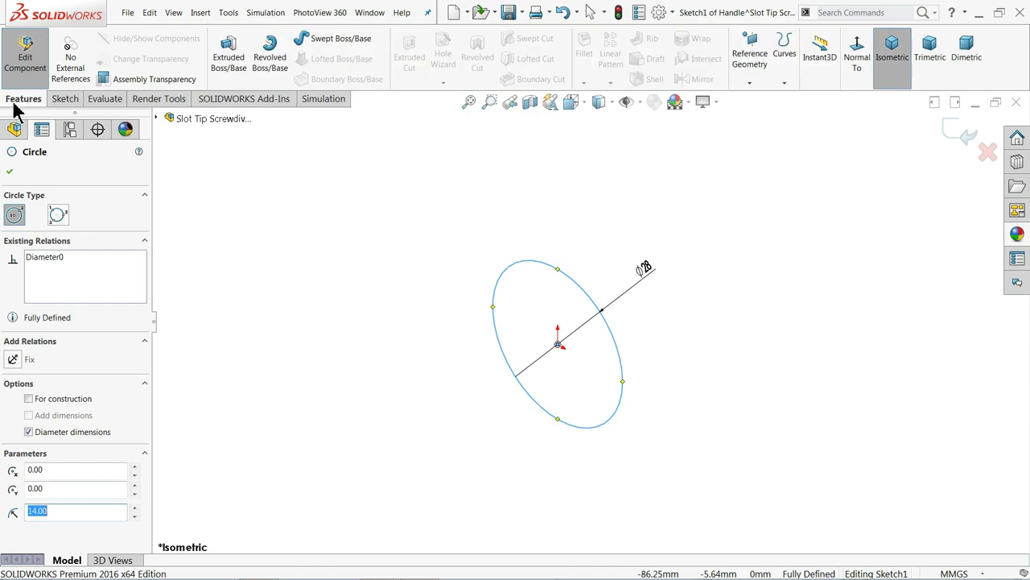
click(231, 63)
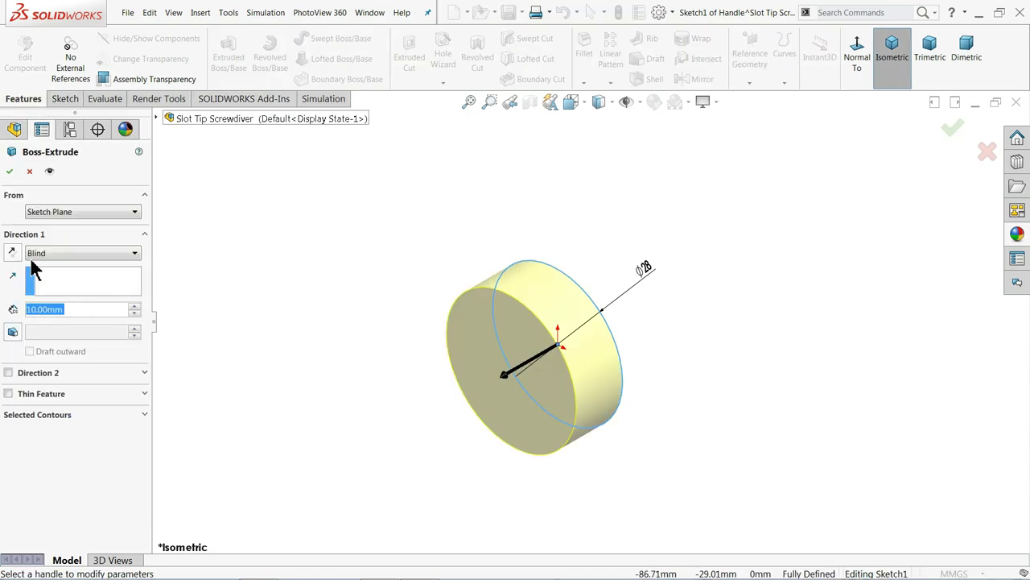
click(35, 254)
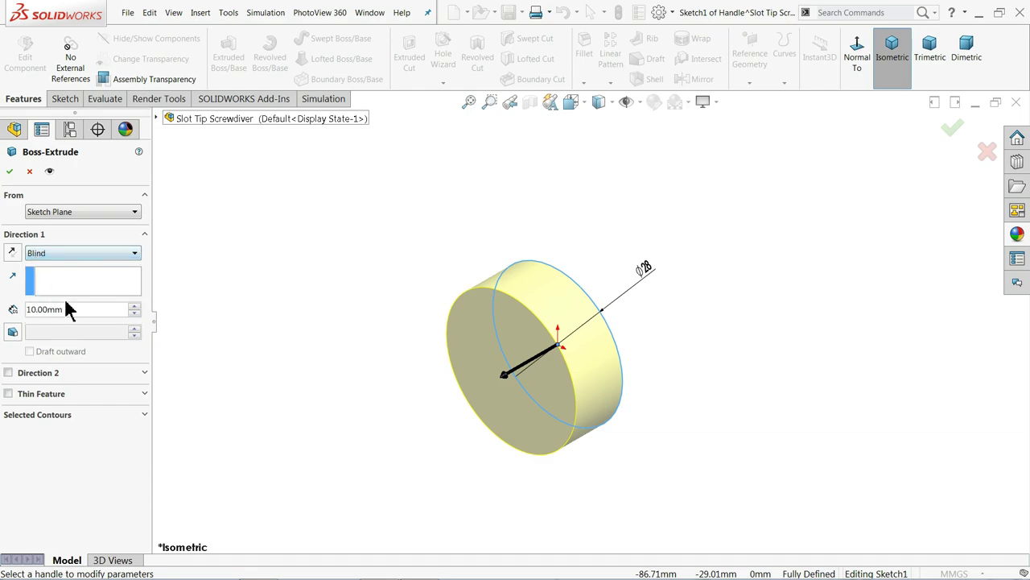
drag(504, 375, 435, 415)
text(1)
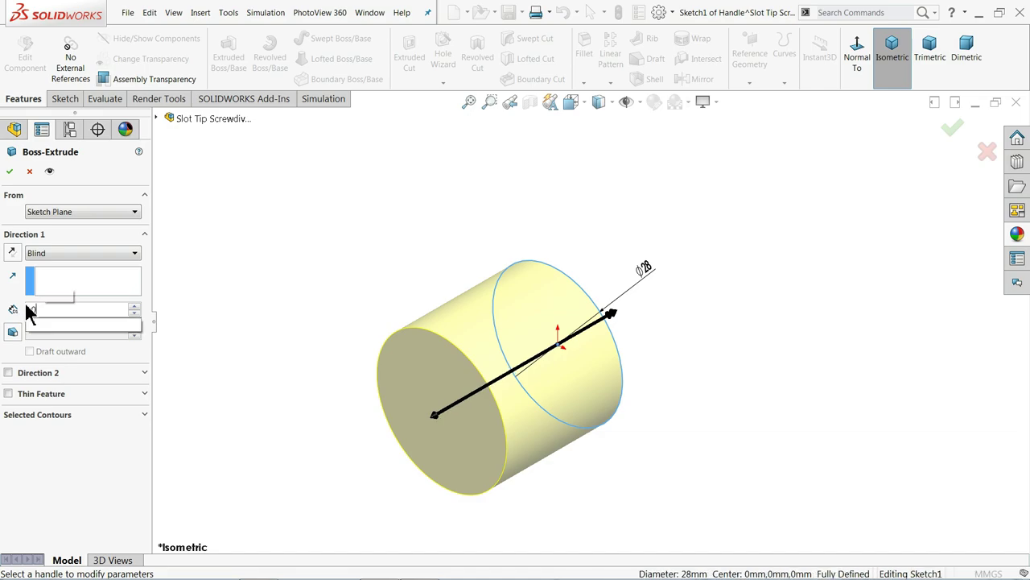
text(00)
key(Return)
click(894, 62)
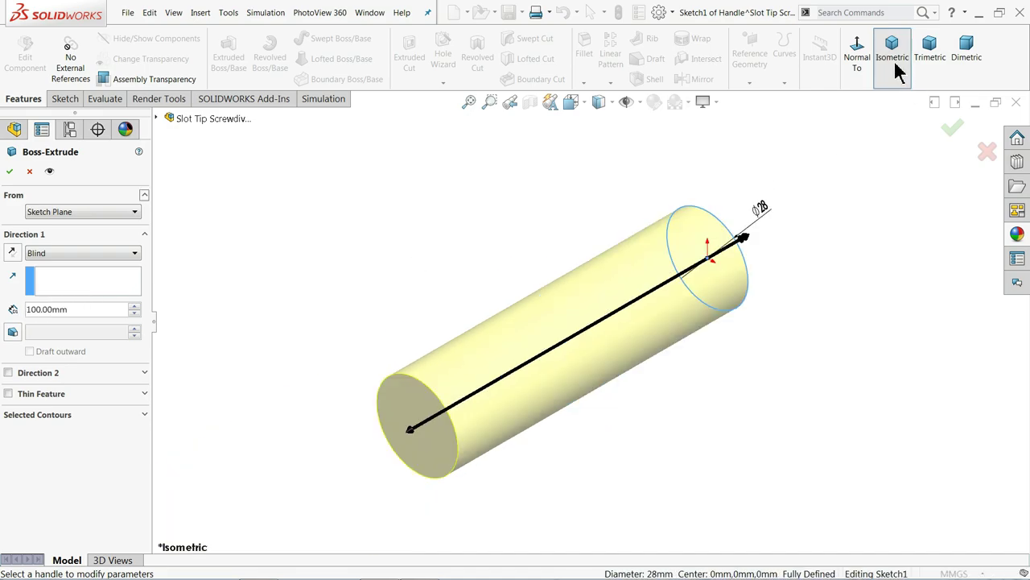
Accept the 100 mm cylinder extrusion and turn on realistic shading
click(9, 171)
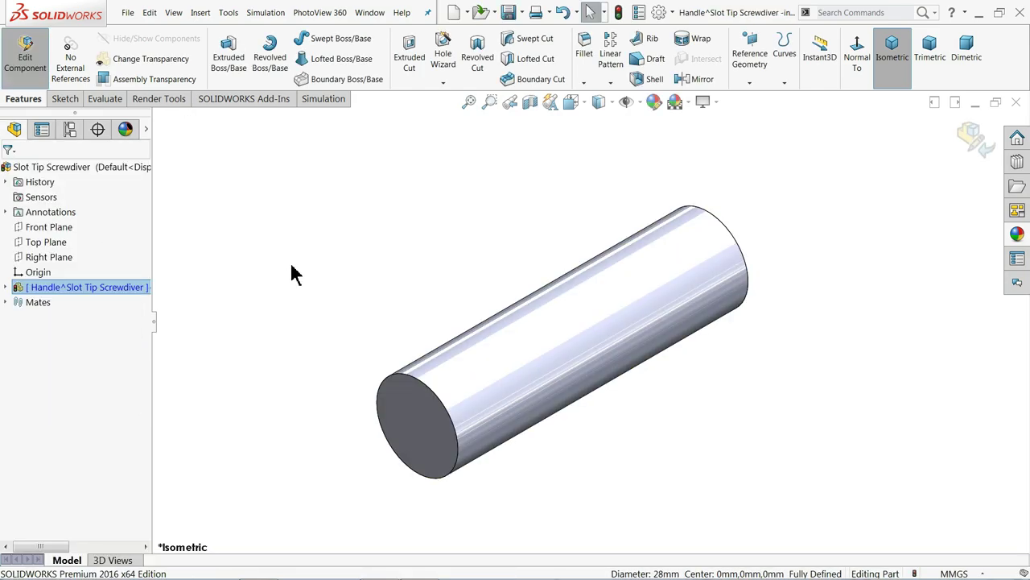
click(716, 102)
click(713, 119)
middle_drag(655, 202, 543, 221)
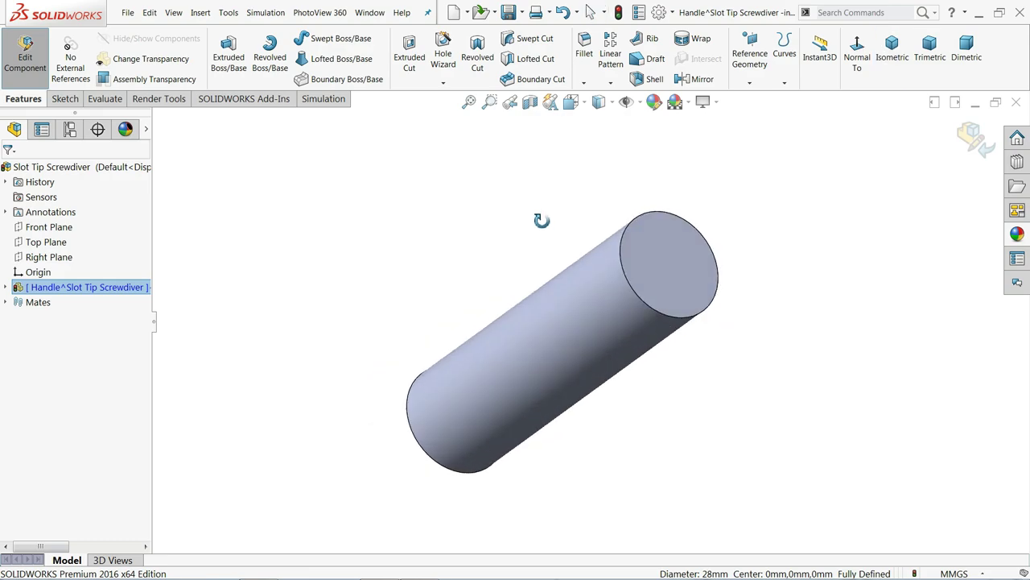
On the cylinder's end face, sketch a 6 mm circle centred on the left rim
click(655, 241)
click(697, 202)
scroll(697, 223, down, 2)
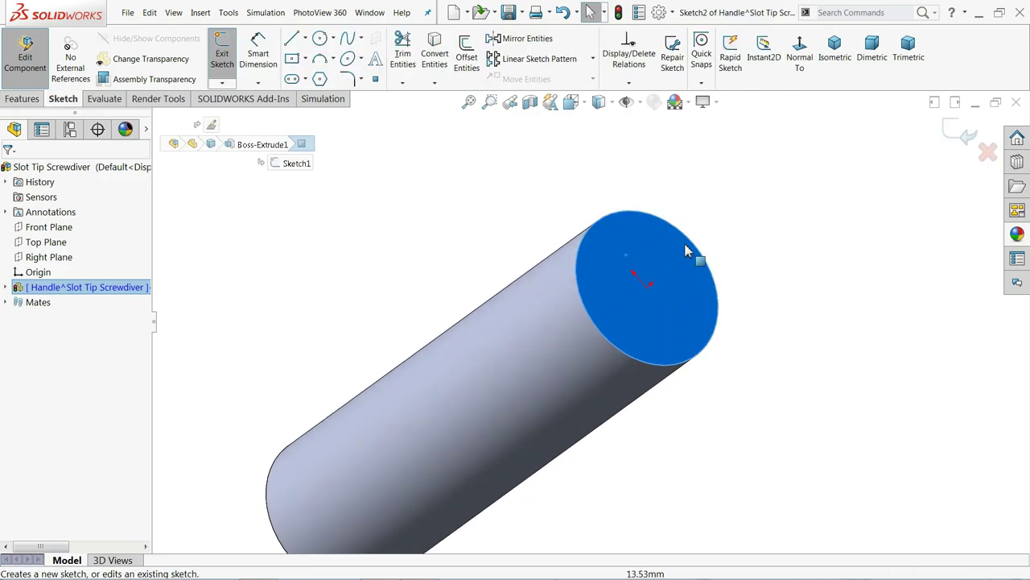
scroll(698, 223, down, 2)
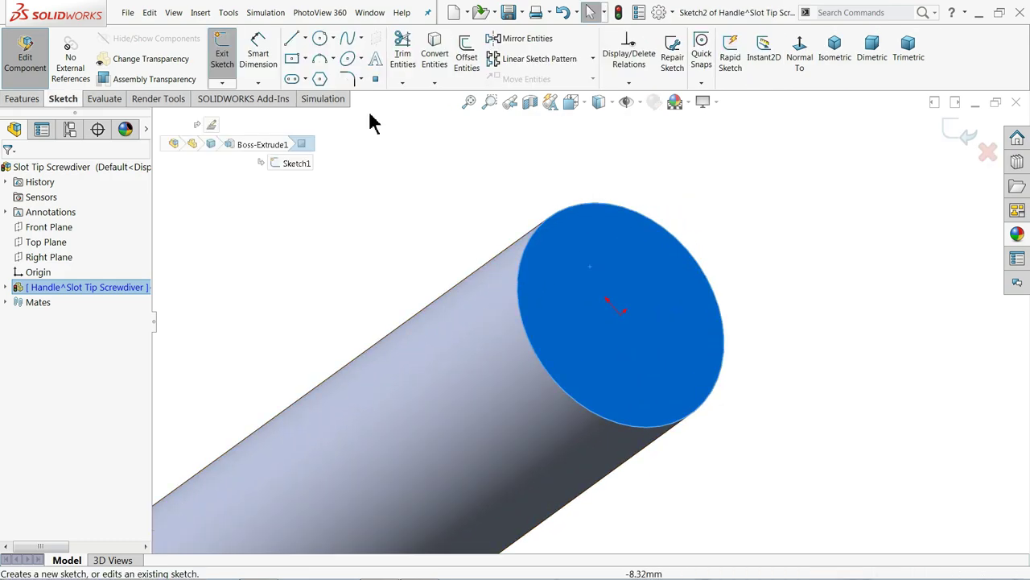
click(319, 38)
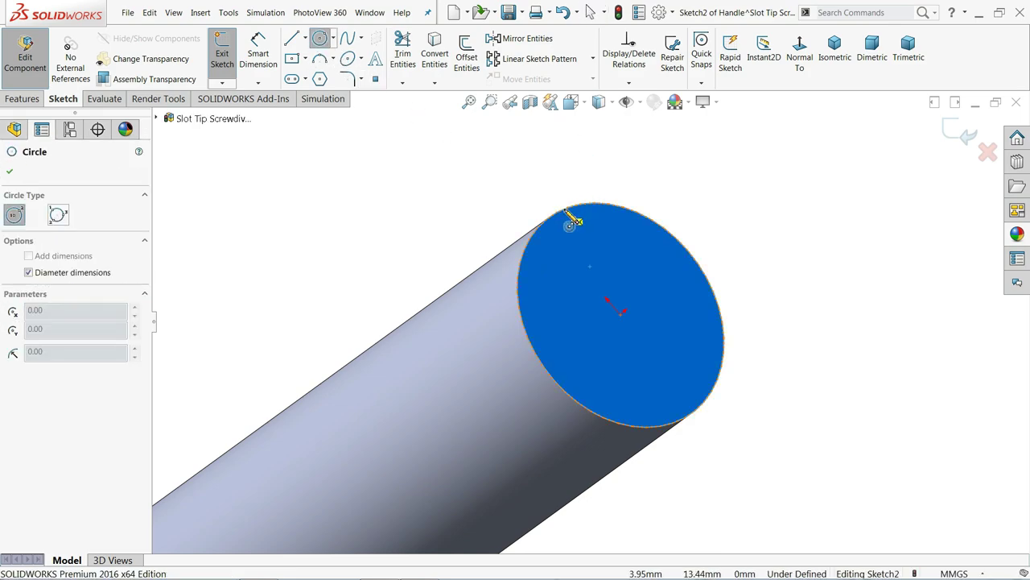
click(800, 56)
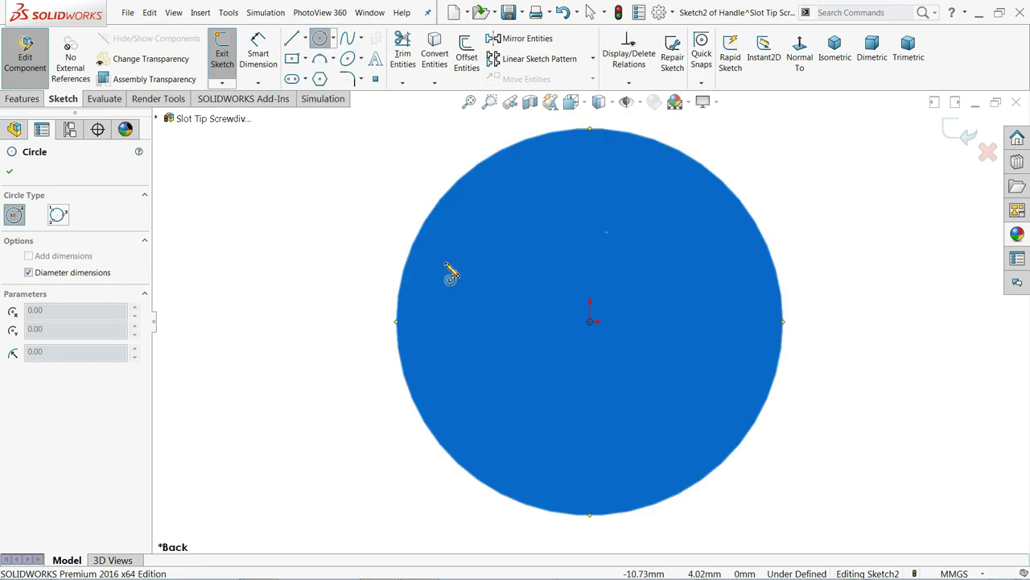
click(396, 322)
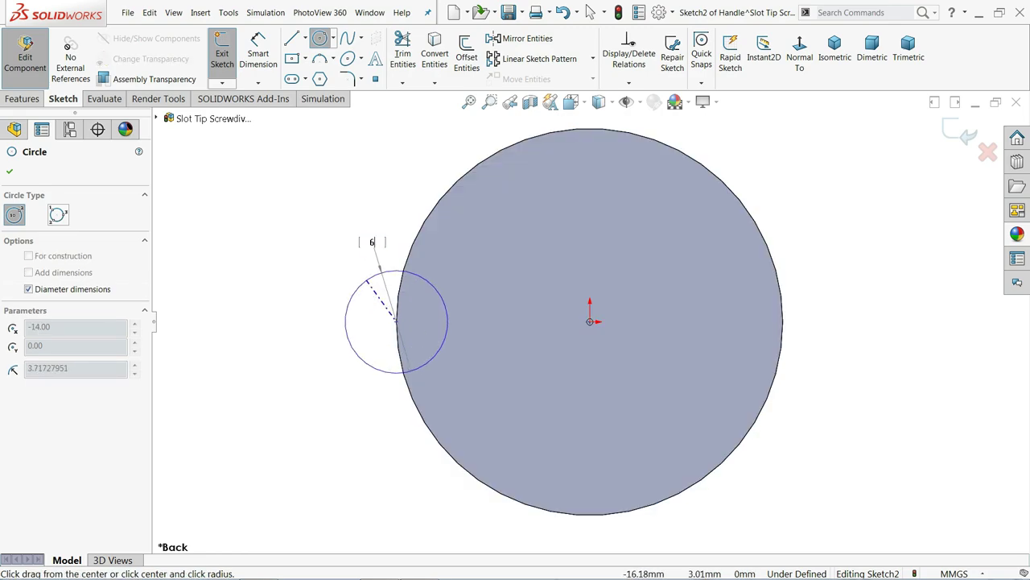
click(375, 287)
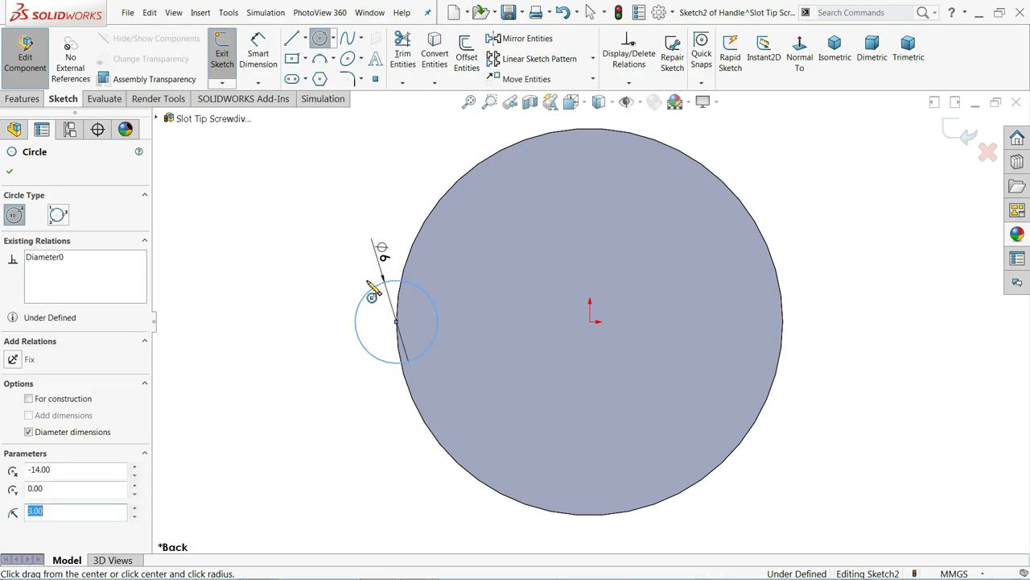
click(836, 60)
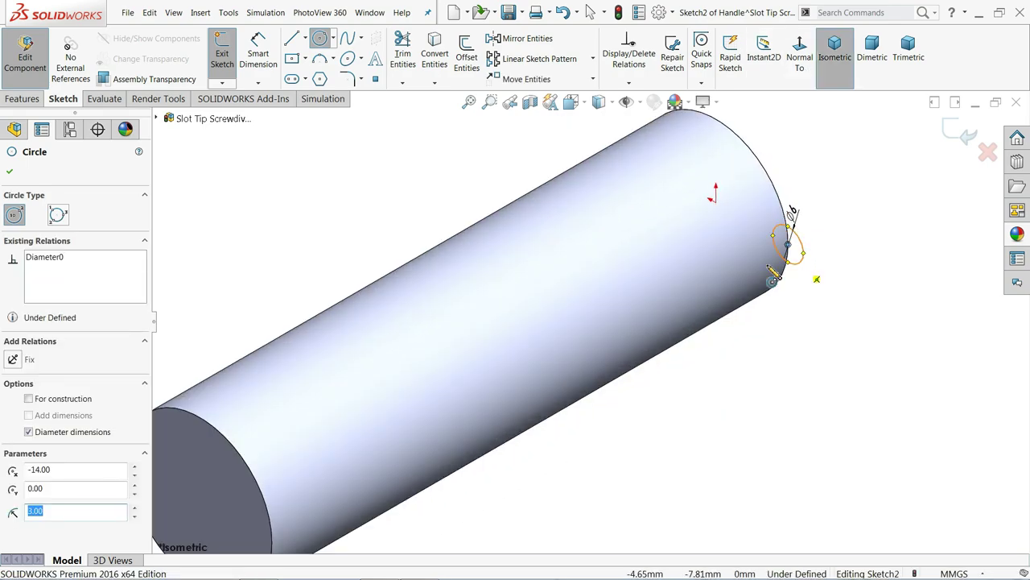
Extruded Cut the small circle Blind 75 mm deep to groove the handle's side
click(22, 99)
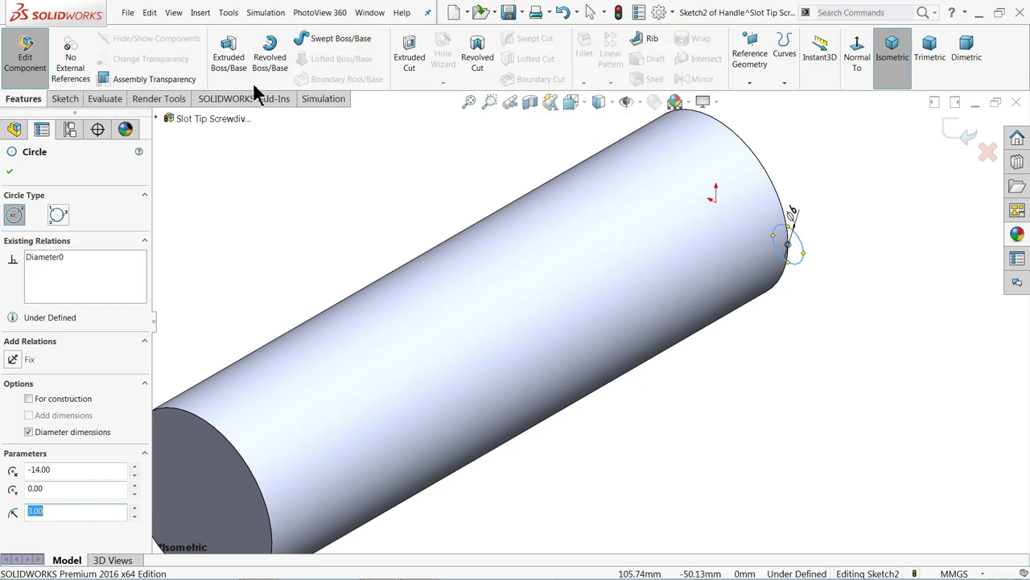
click(411, 65)
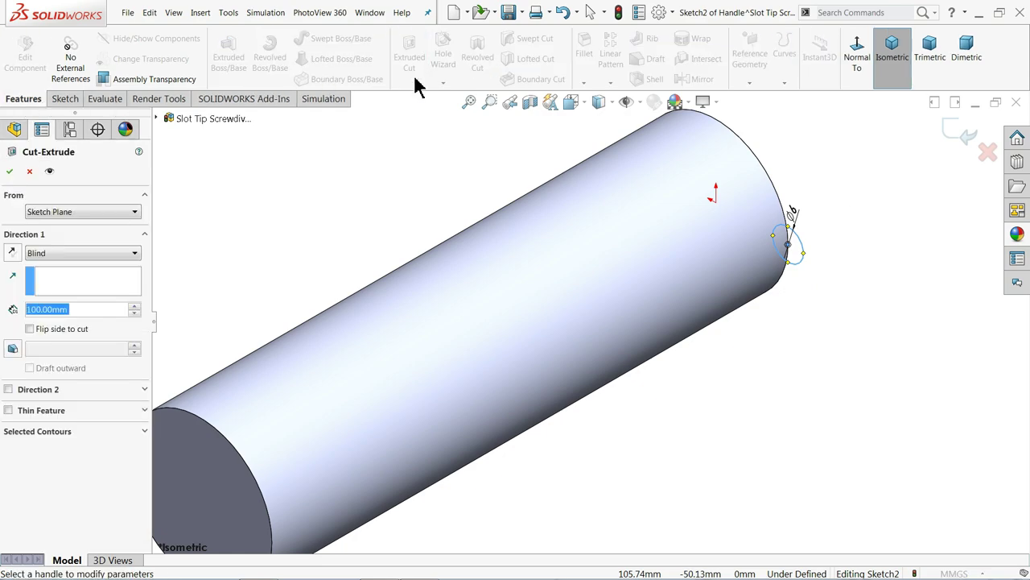
click(56, 258)
ctrl+middle_drag(483, 292, 511, 303)
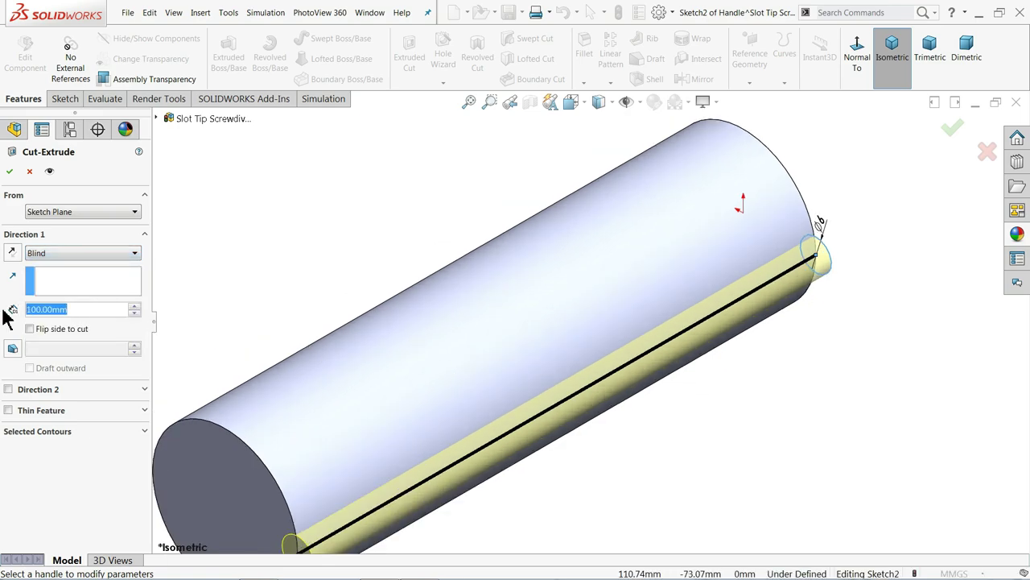
text(7)
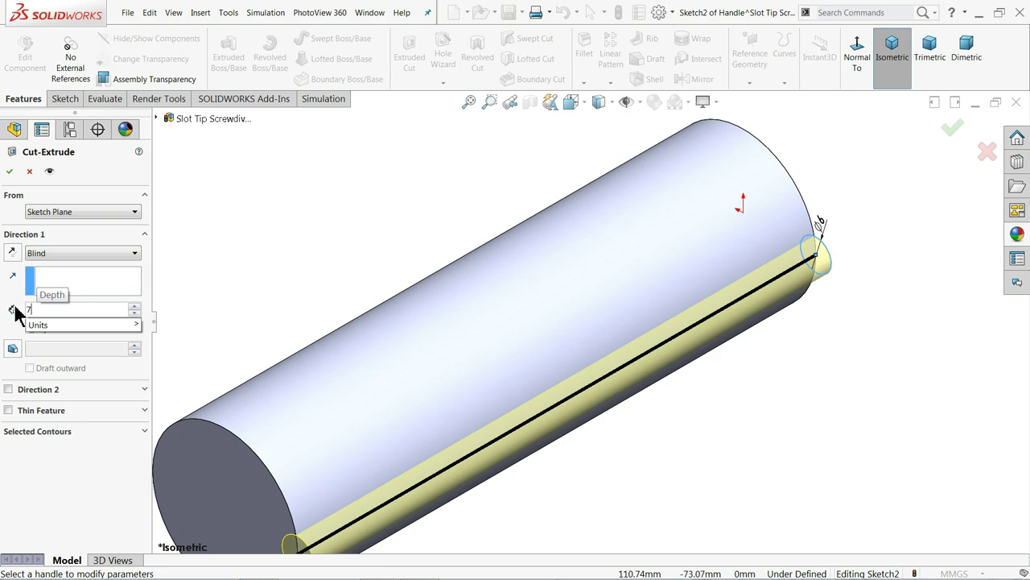
text(5)
key(Return)
key(f)
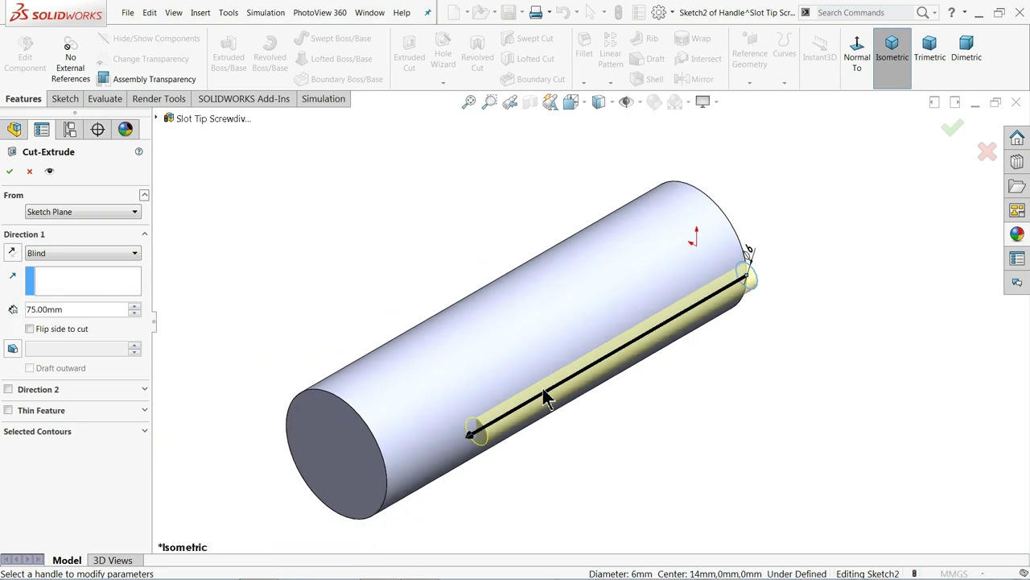
click(9, 171)
mouse_move(474, 288)
middle_down()
mouse_move(354, 255)
mouse_move(459, 267)
mouse_move(439, 257)
middle_up()
Circular-pattern the groove cut around the cylinder's round face axis
click(432, 242)
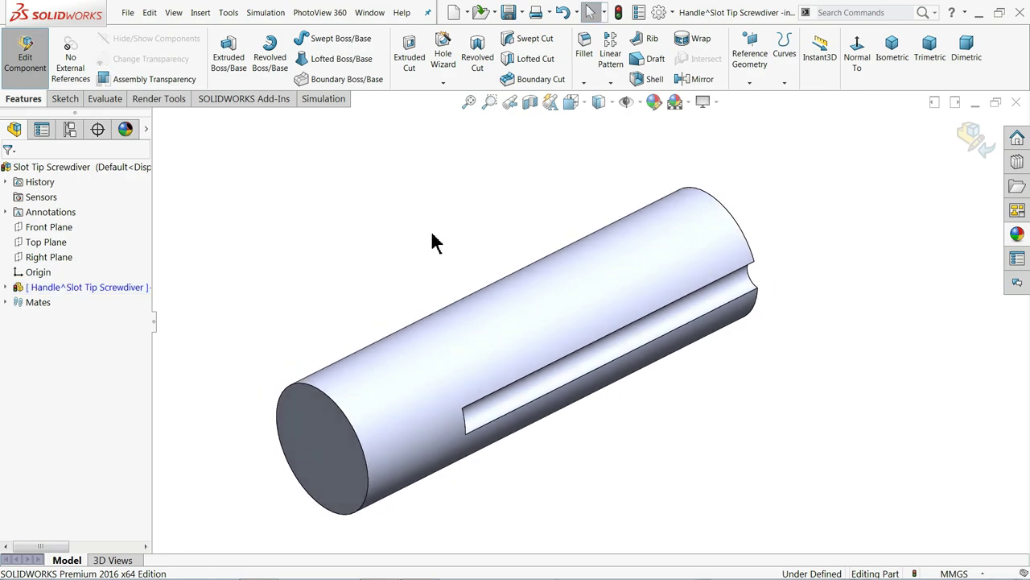
click(610, 84)
click(632, 117)
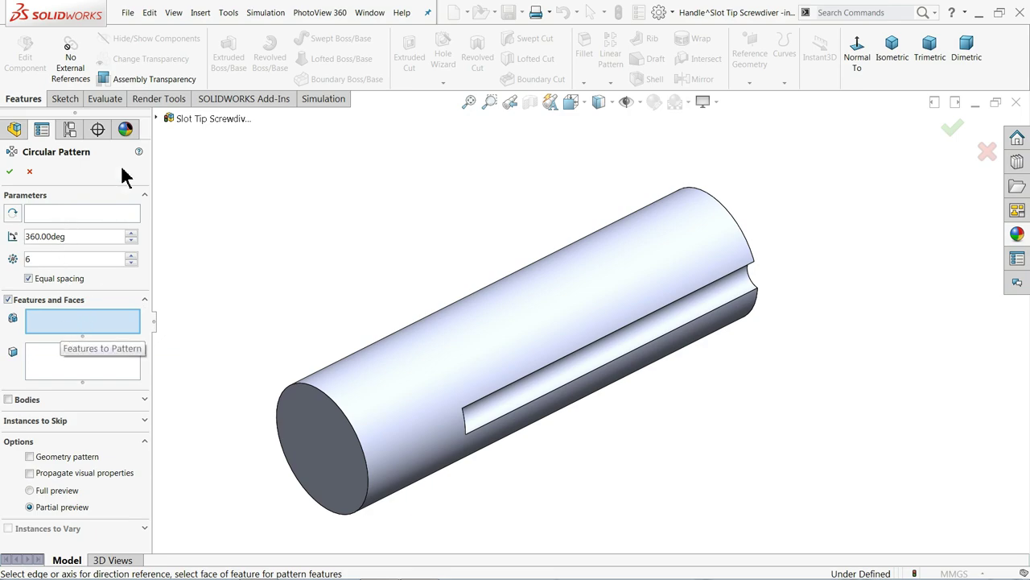
click(656, 339)
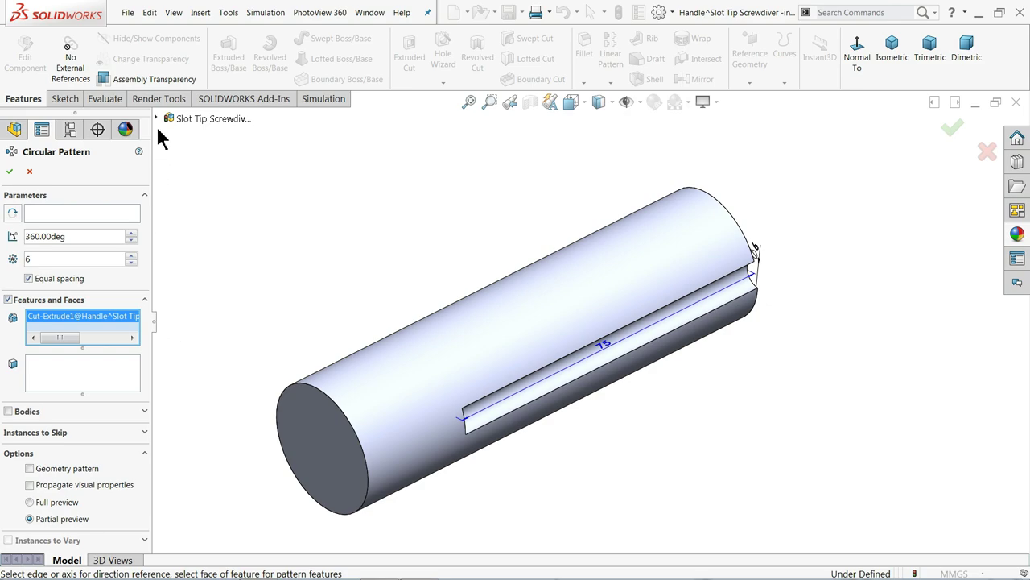
click(48, 215)
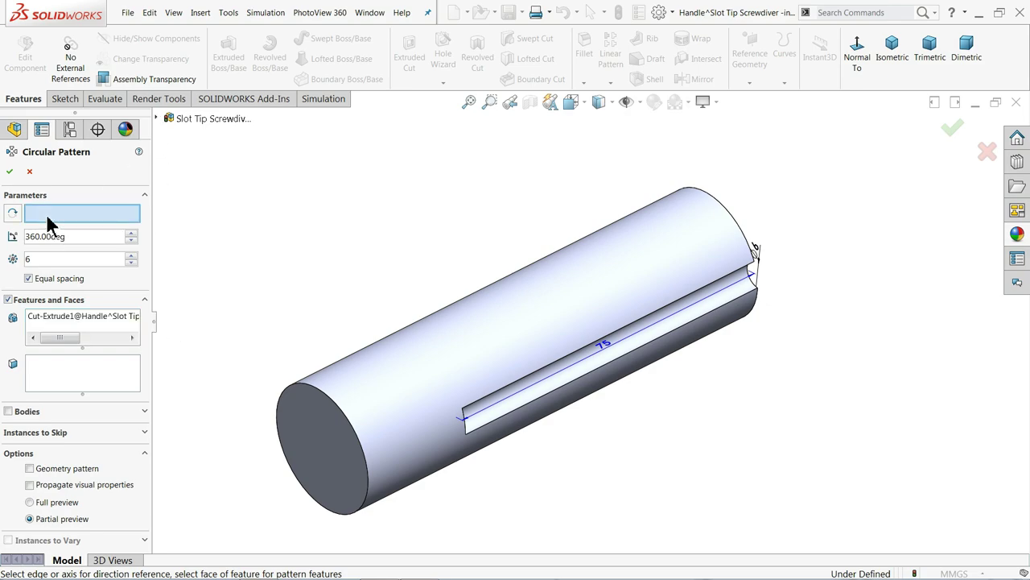
click(477, 336)
middle_drag(452, 336, 722, 297)
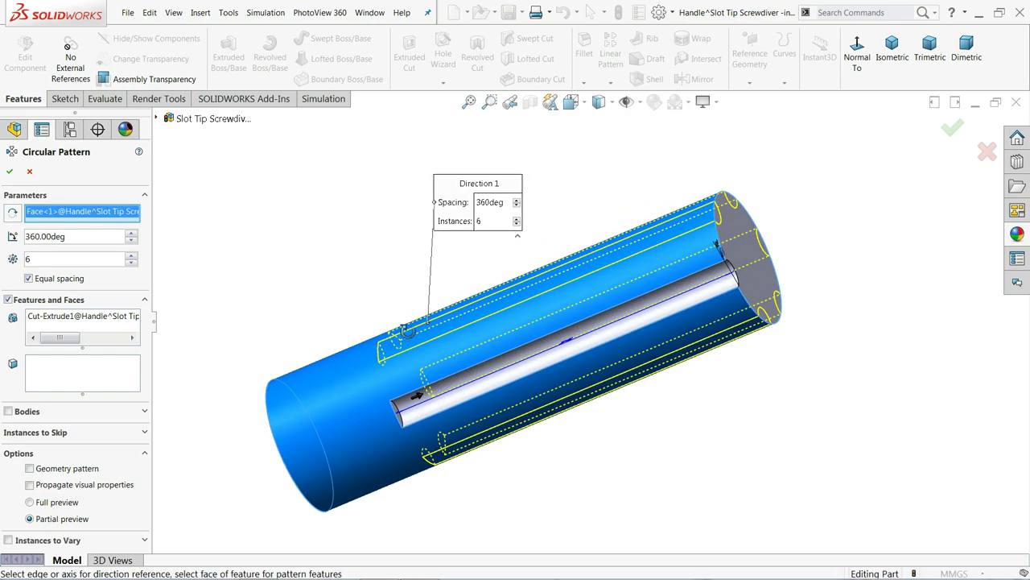
scroll(722, 298, down, 2)
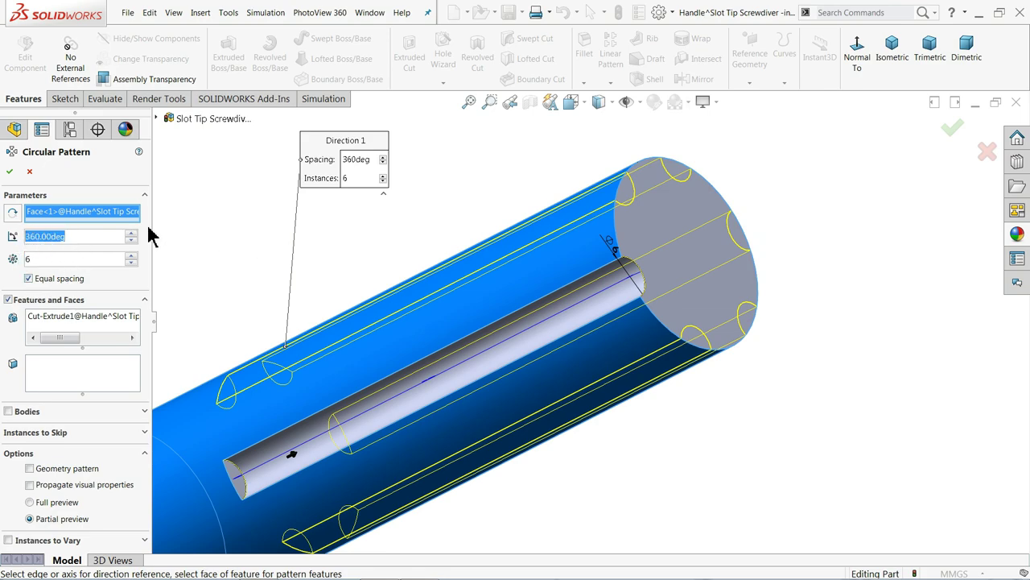
click(10, 171)
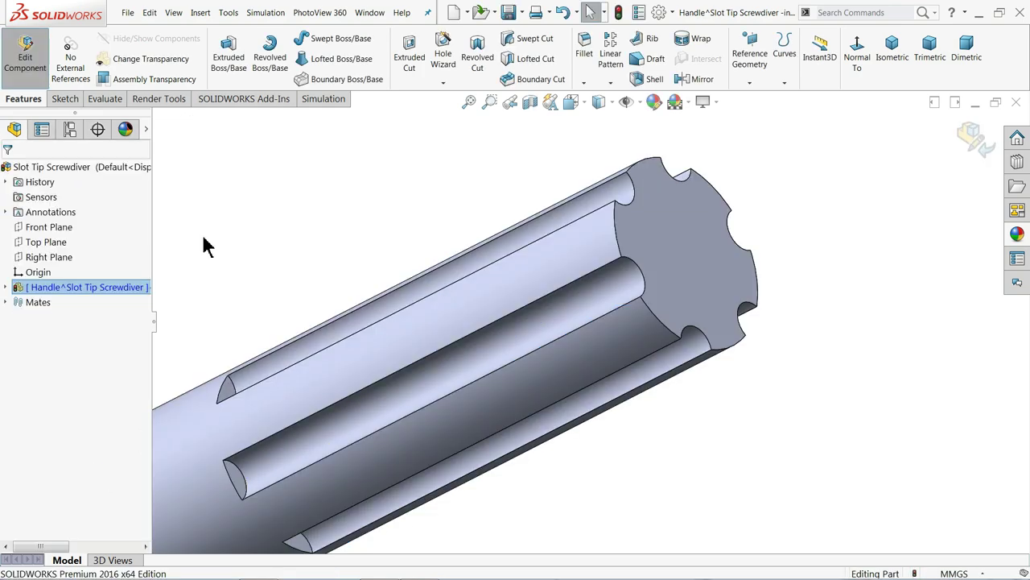
Orbit the handle to inspect the six flutes and its flat end
middle_drag(530, 257, 615, 273)
scroll(524, 322, up, 2)
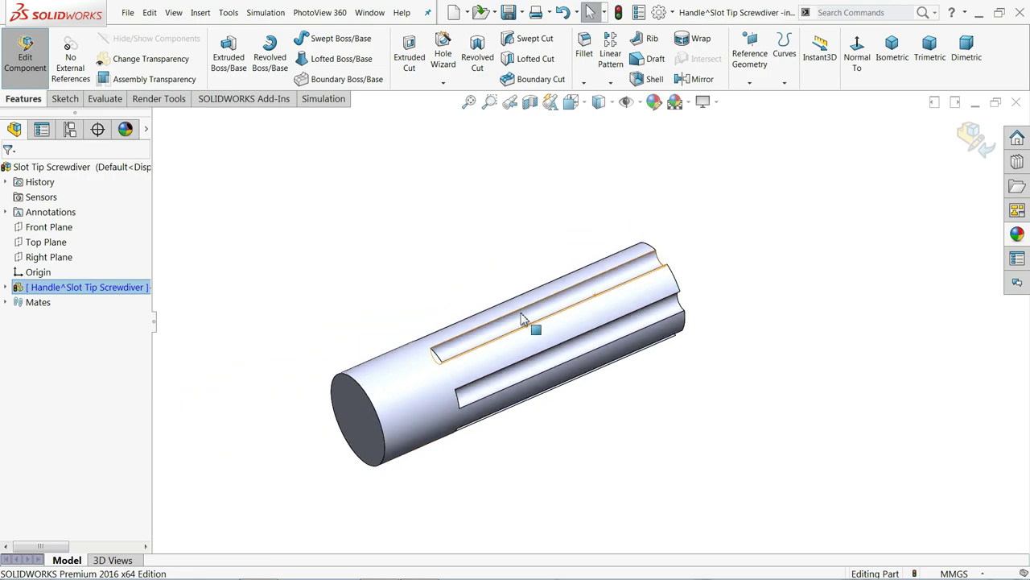
middle_drag(493, 357, 475, 342)
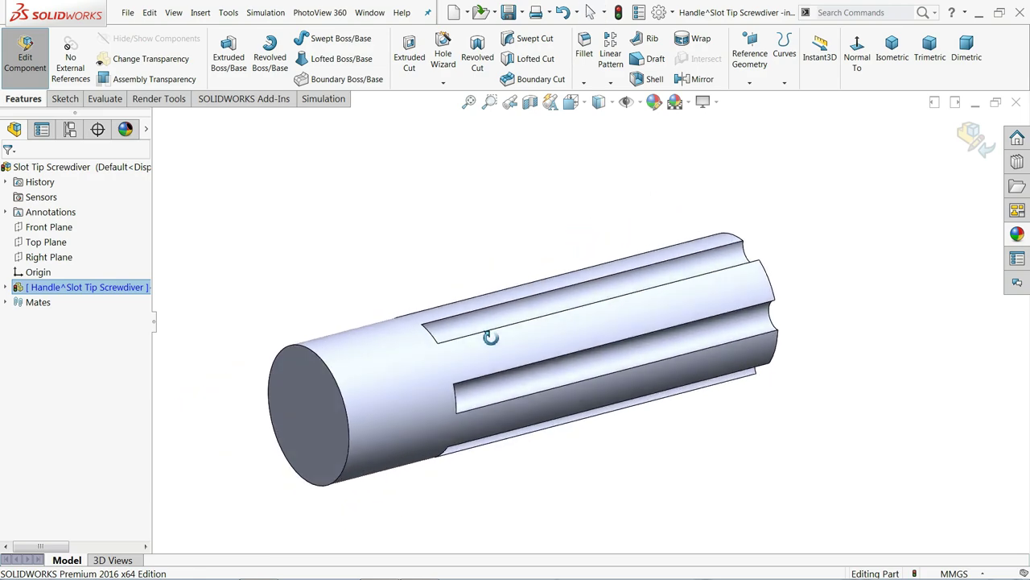
Sketch a 7 mm circle at the origin on the handle's flat end face
click(405, 287)
mouse_move(558, 299)
middle_down()
mouse_move(578, 291)
mouse_move(471, 362)
middle_up()
click(371, 412)
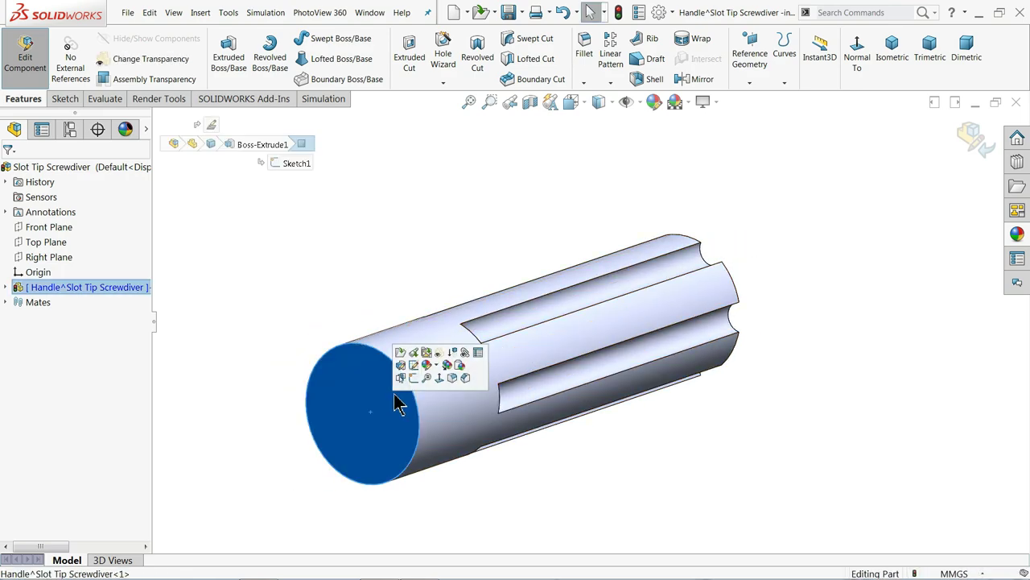
click(413, 379)
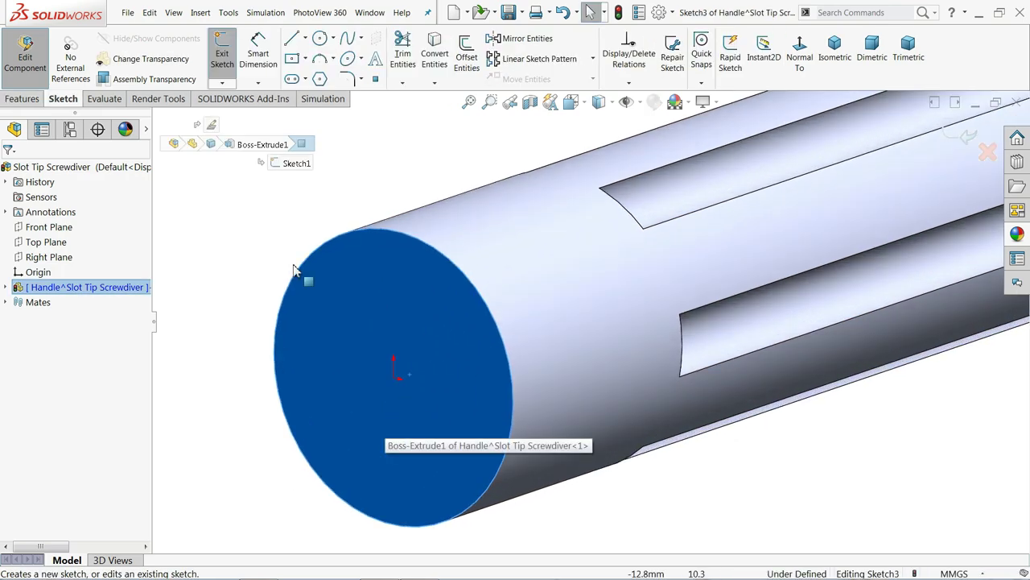
click(321, 45)
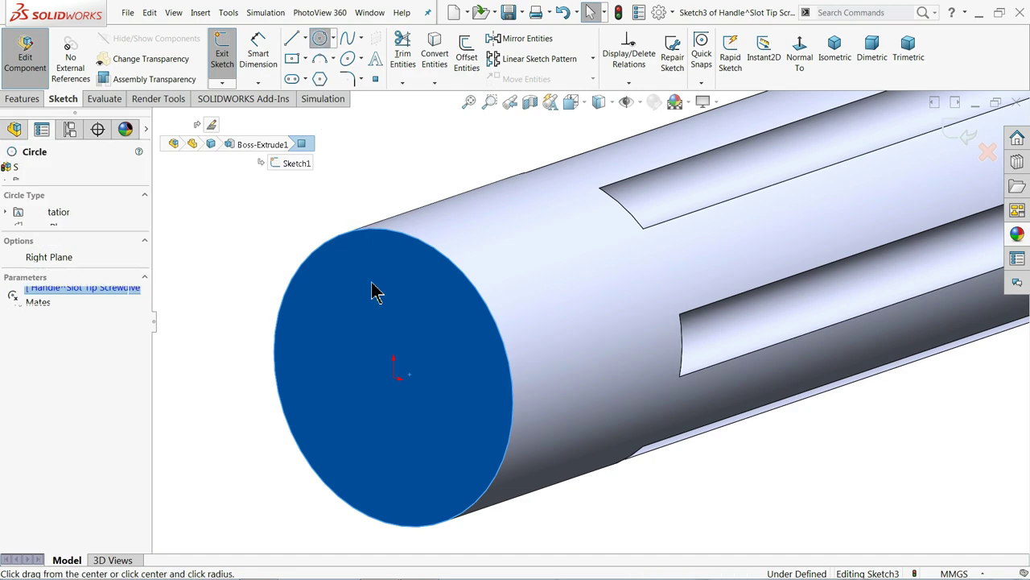
click(394, 377)
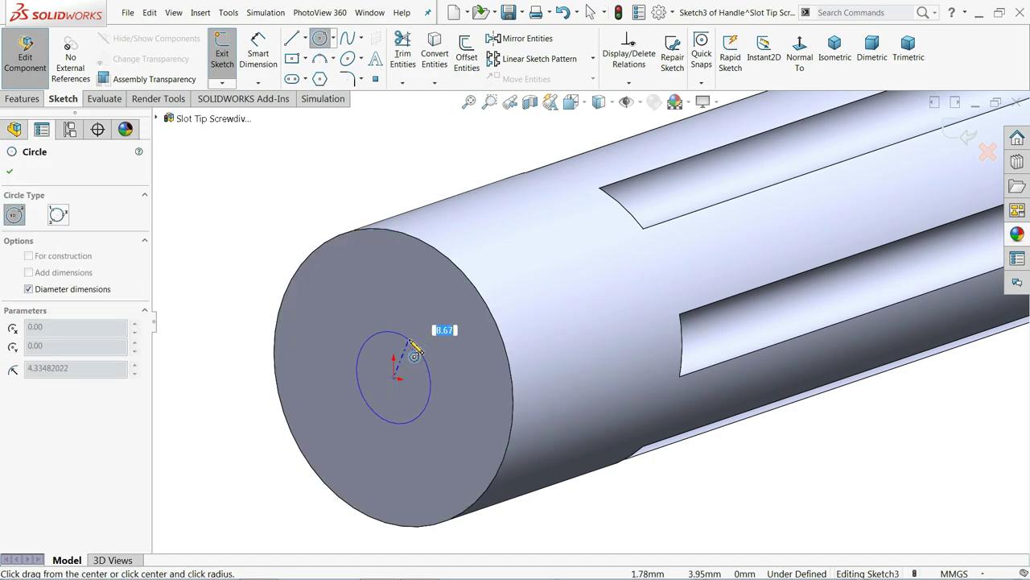
text(7)
key(Return)
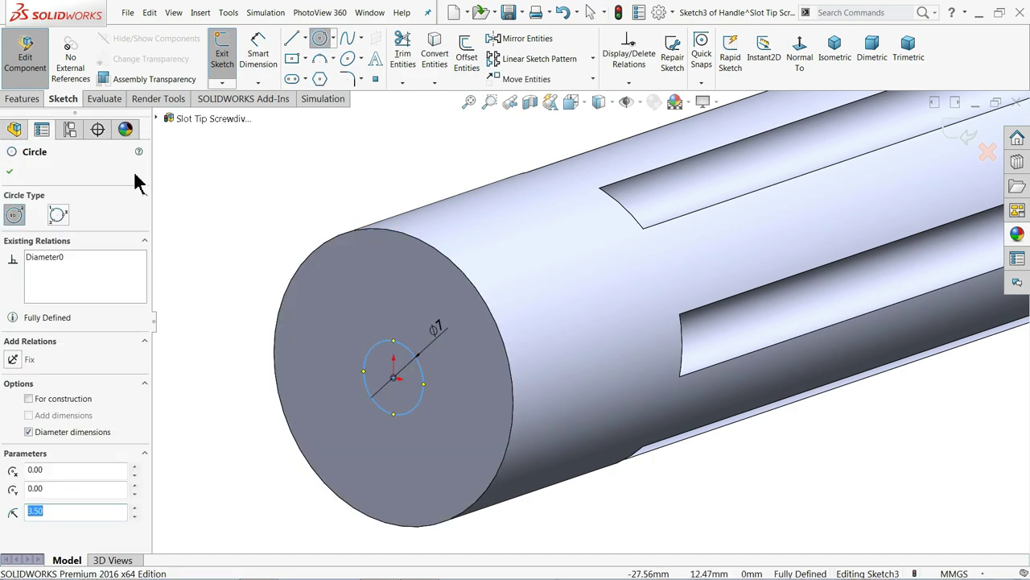
Extruded Cut the 7 mm circle Blind 50 mm deep into the handle
click(21, 98)
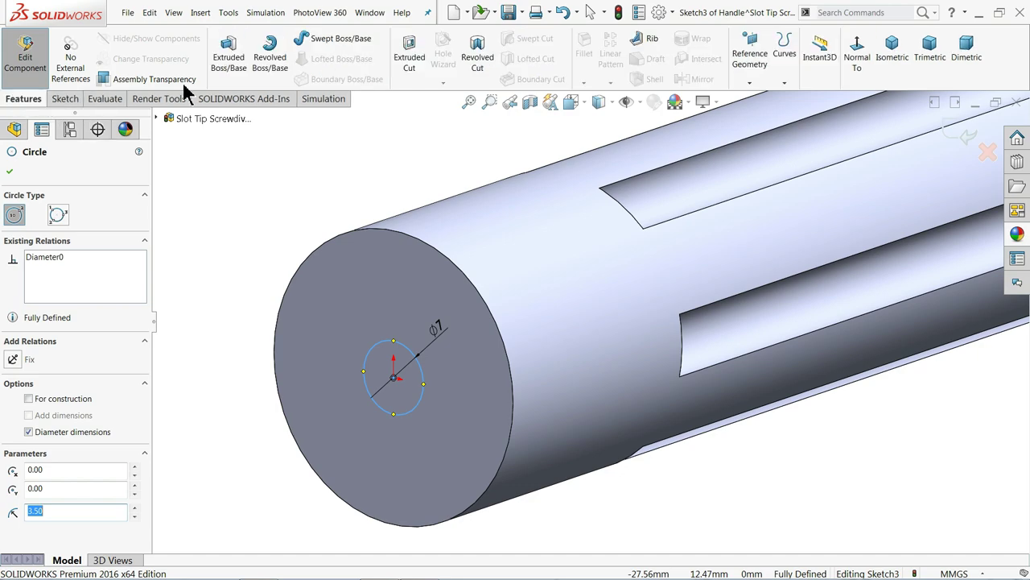
click(410, 58)
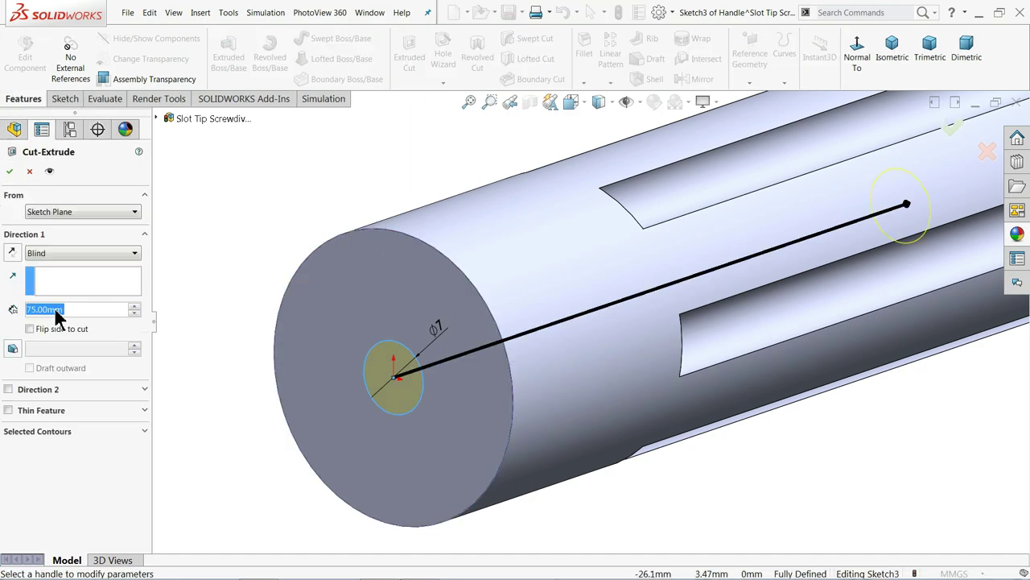
text(50)
key(Return)
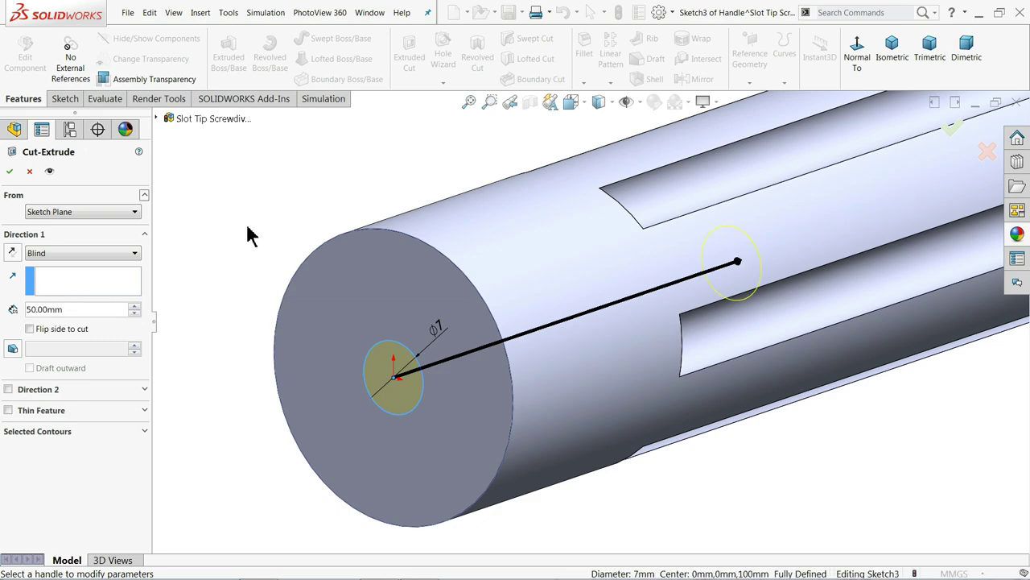
key(f)
click(9, 172)
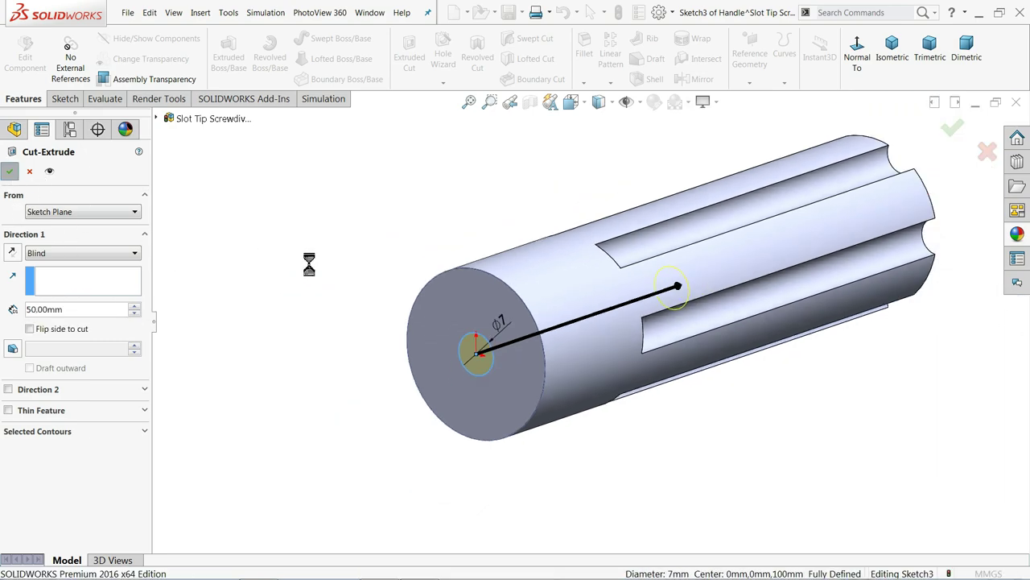
middle_drag(330, 262, 315, 305)
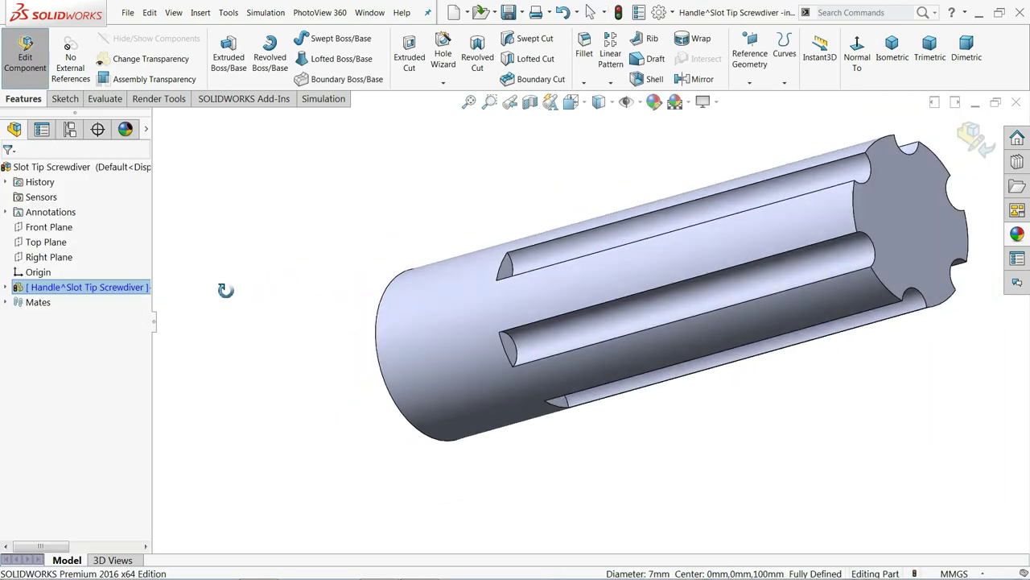
click(301, 260)
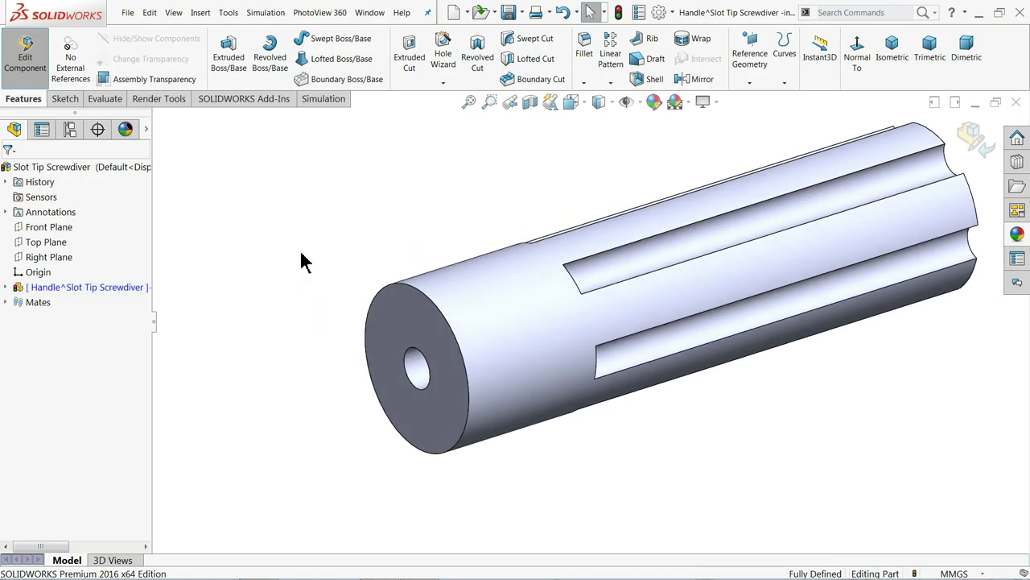
click(980, 16)
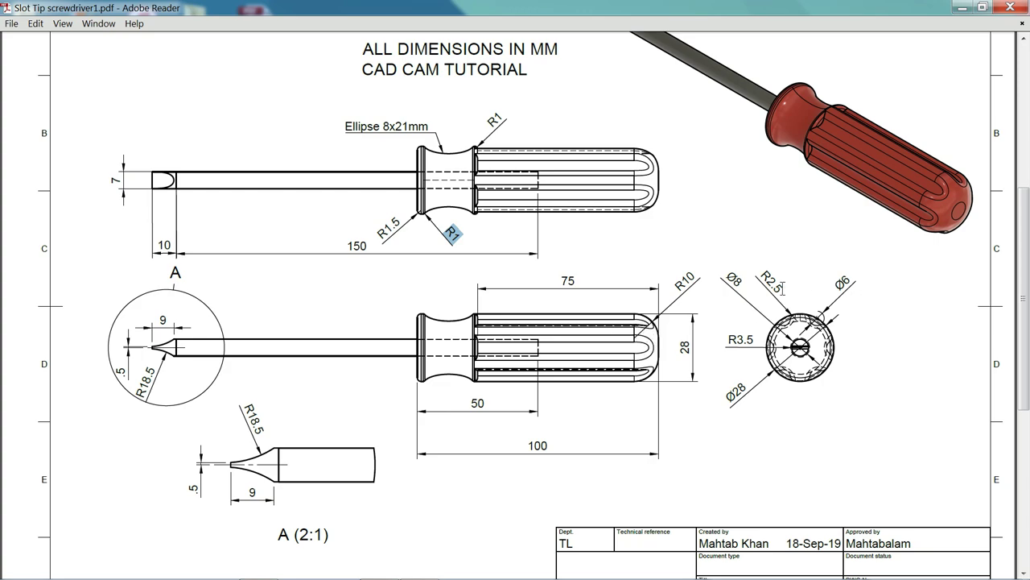
drag(789, 294, 763, 271)
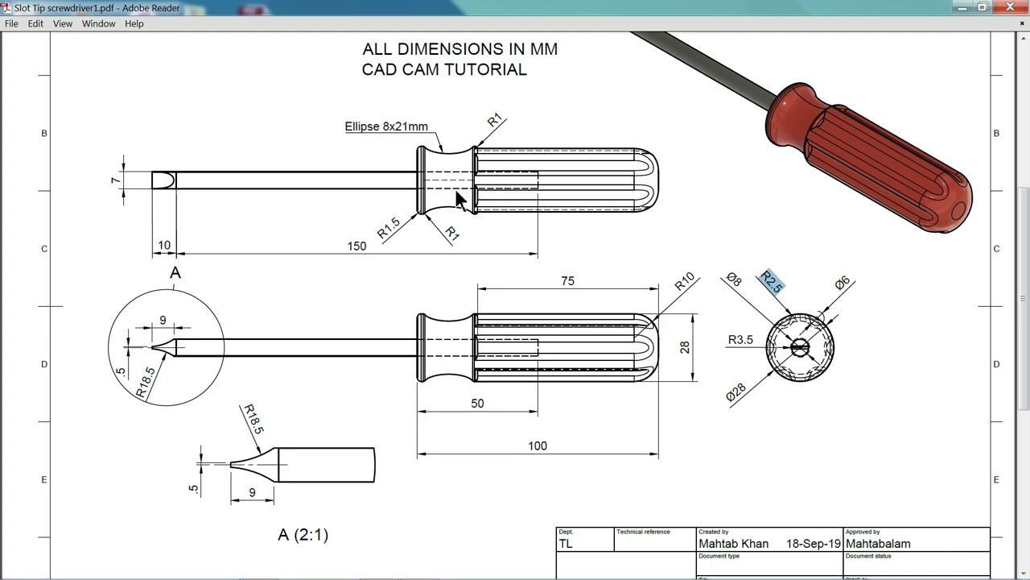
drag(345, 126, 433, 126)
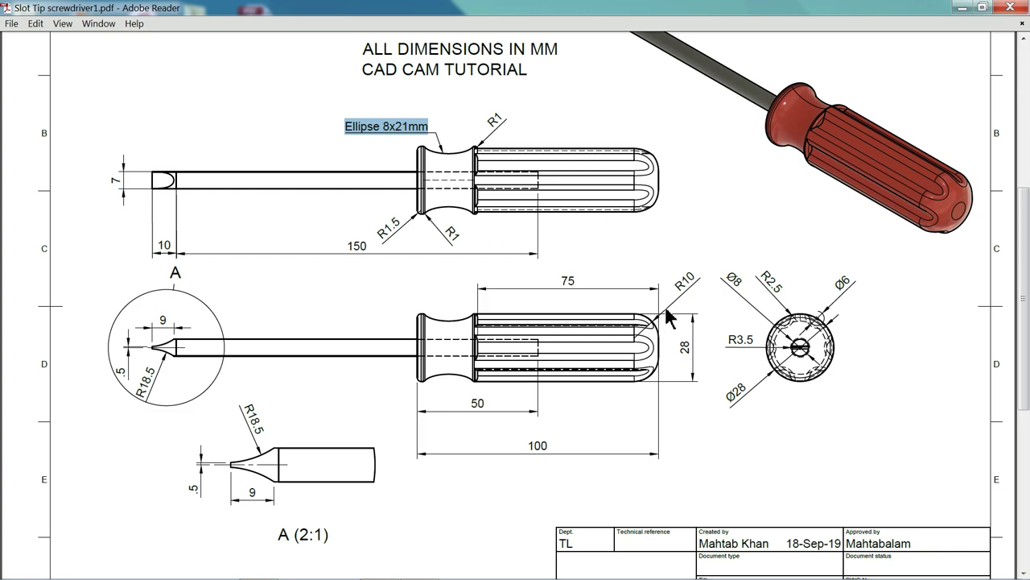
click(691, 273)
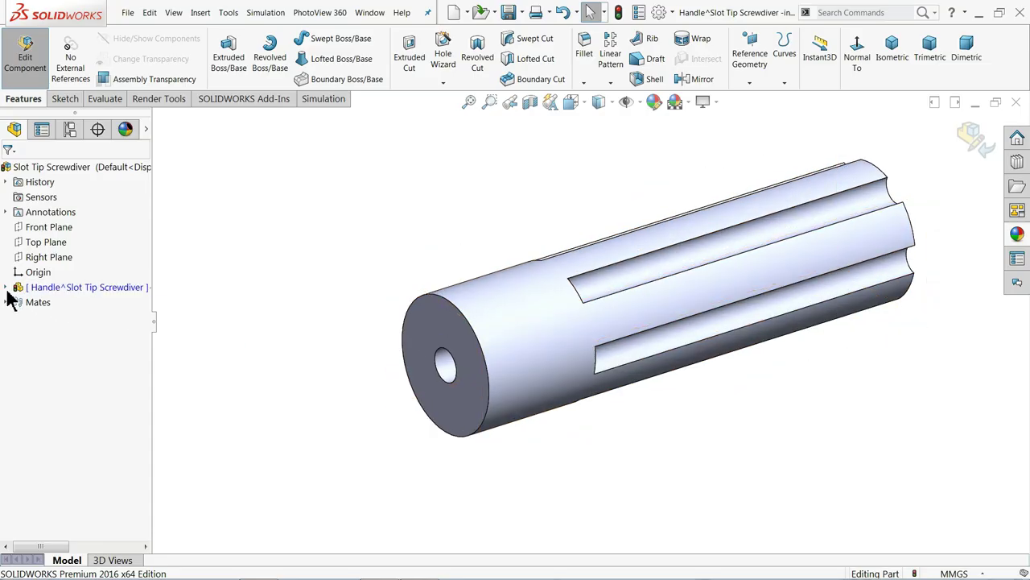
Start a new sketch on the Handle's Right Plane, viewed normal to it
click(6, 288)
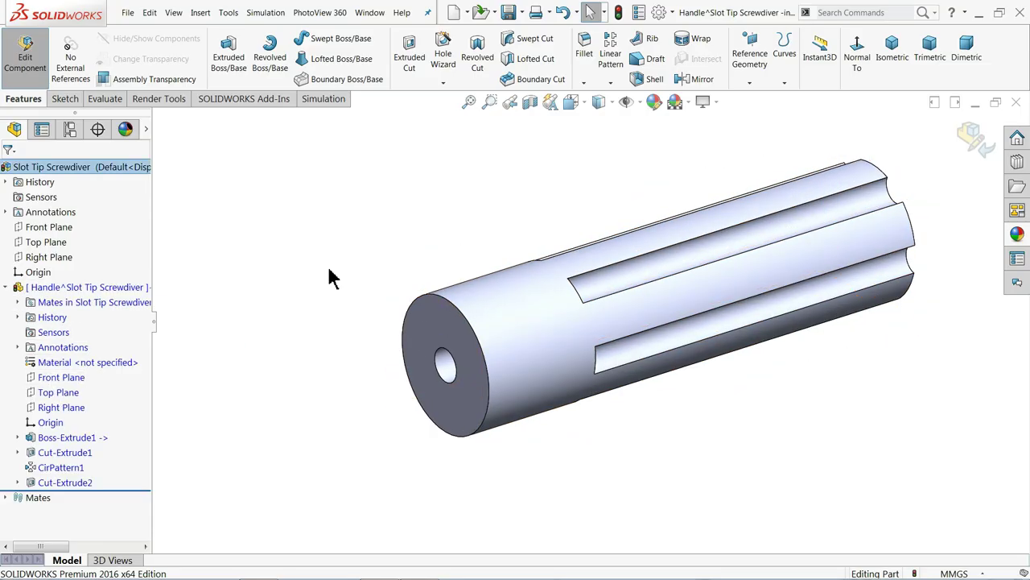
click(891, 62)
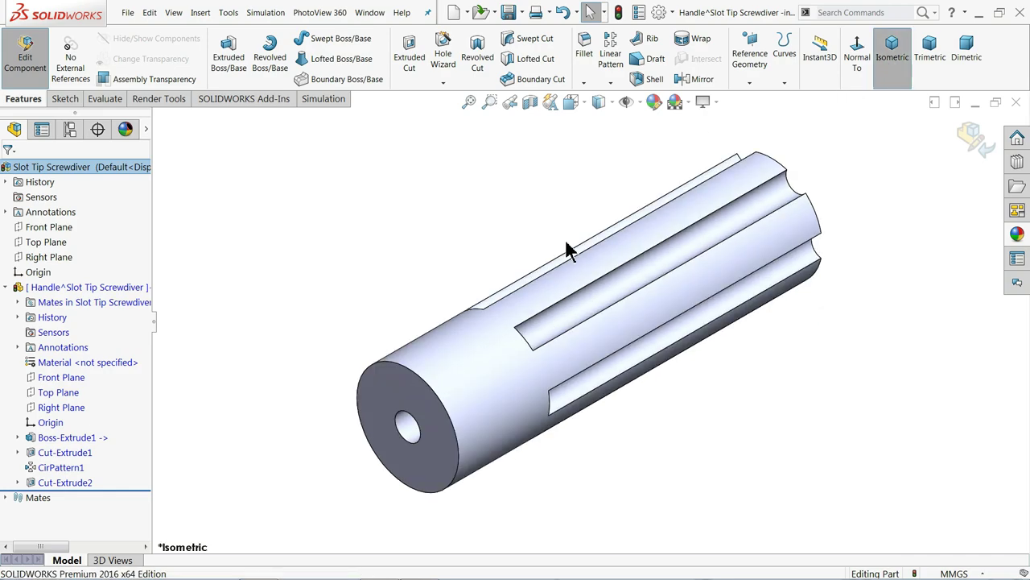
click(53, 409)
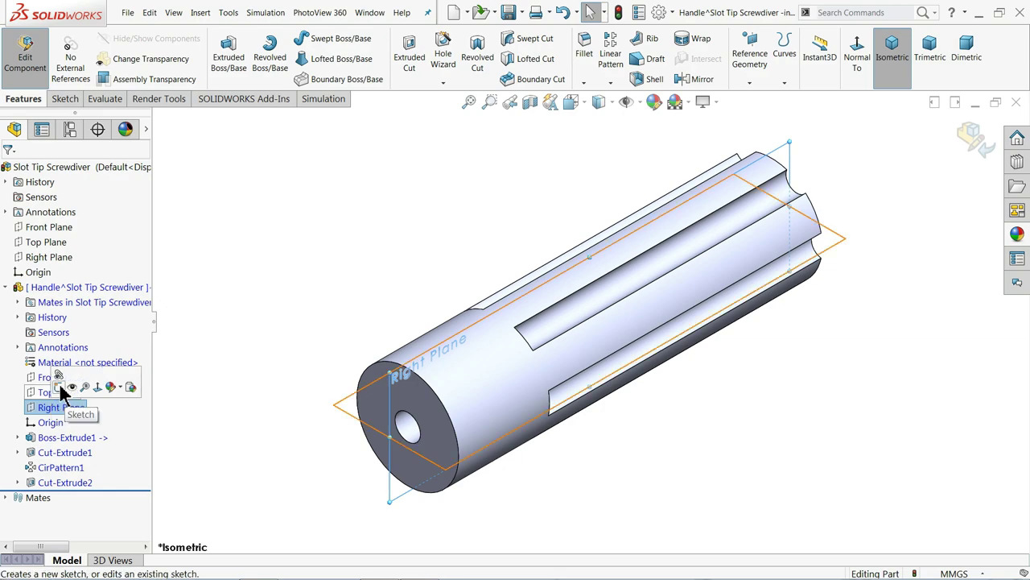
click(61, 386)
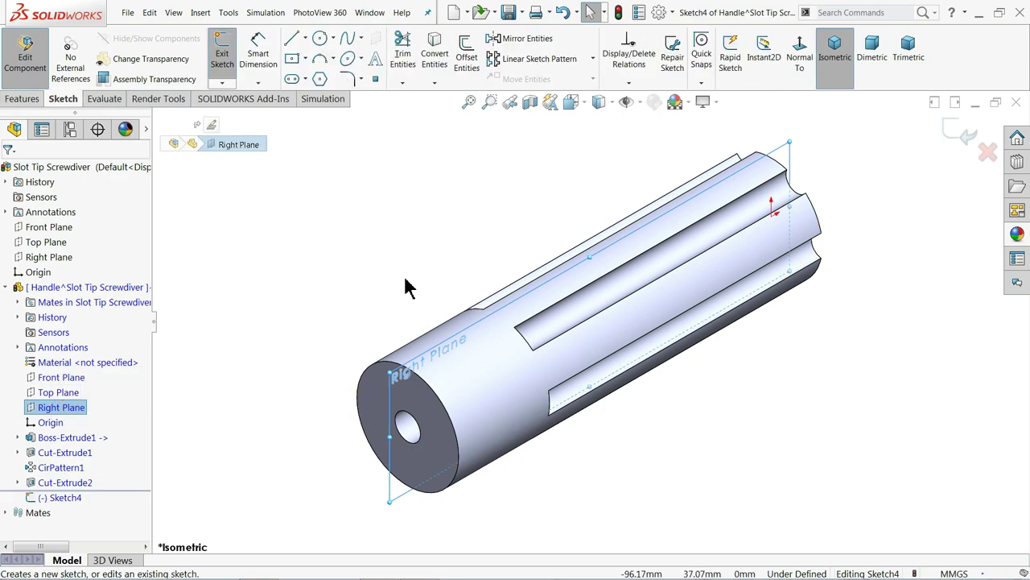
click(800, 60)
scroll(437, 322, down, 5)
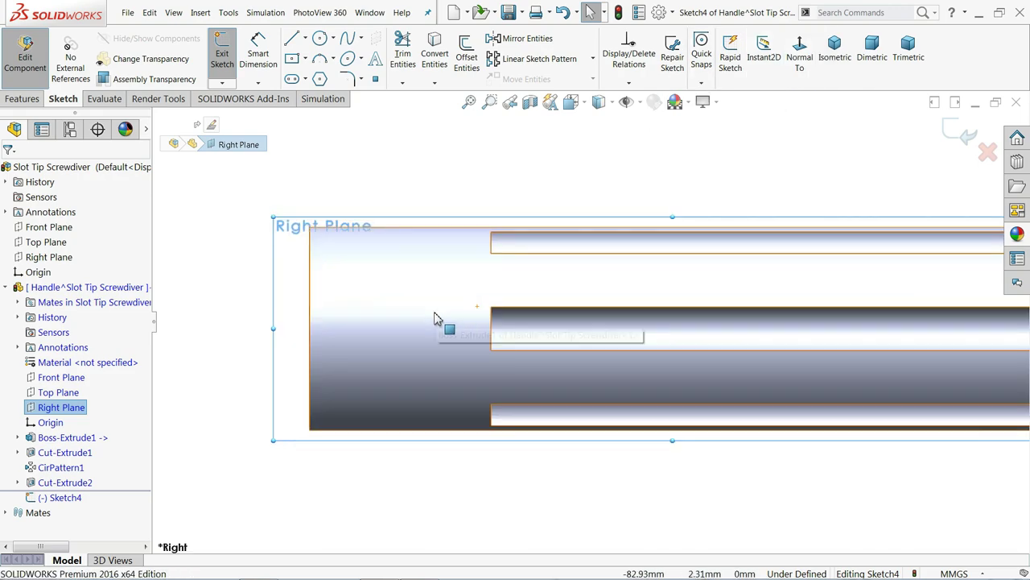
Draw an ellipse straddling the handle's top edge near its left end
click(362, 61)
click(368, 76)
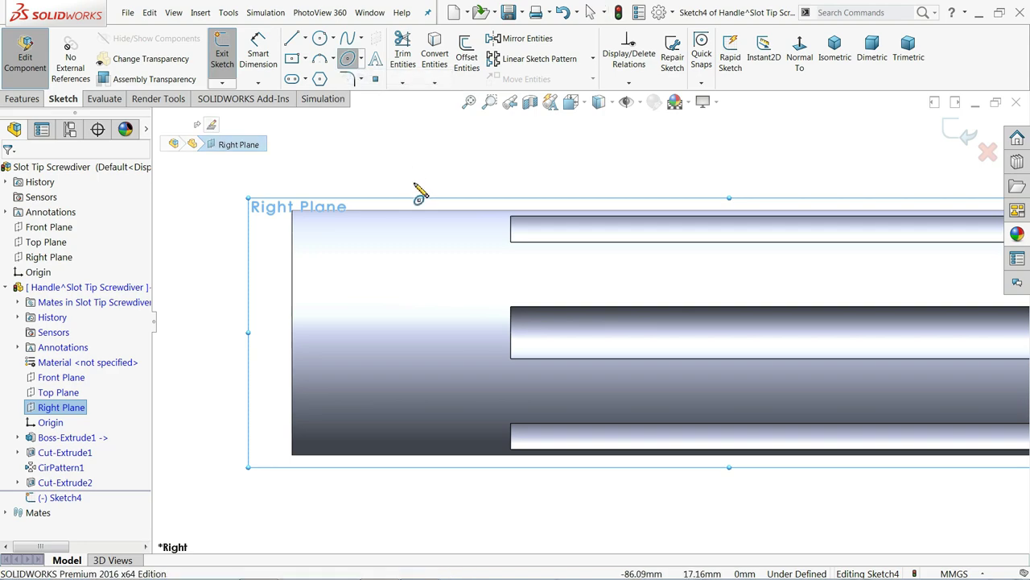
scroll(418, 217, down, 1)
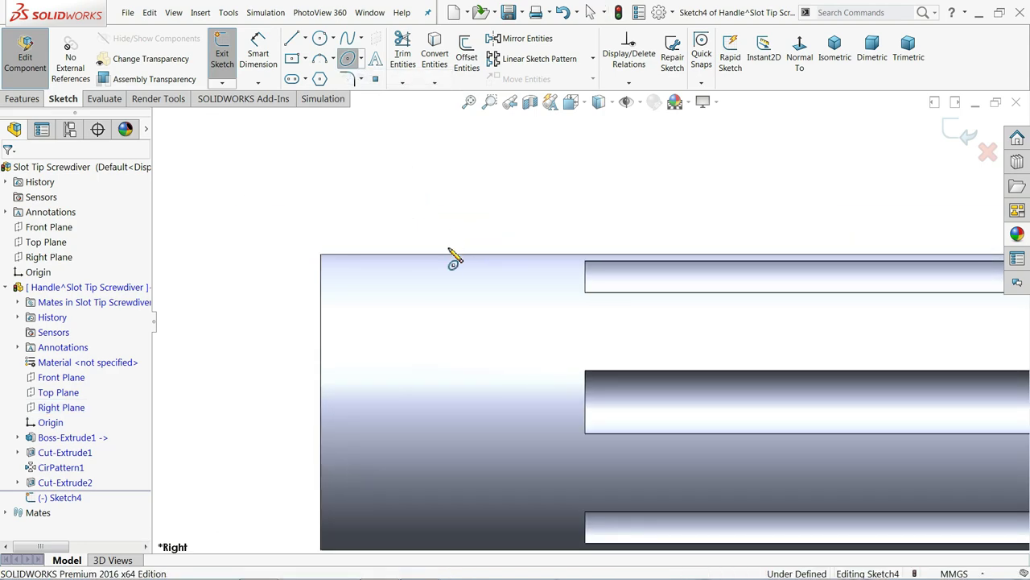
click(451, 230)
click(454, 270)
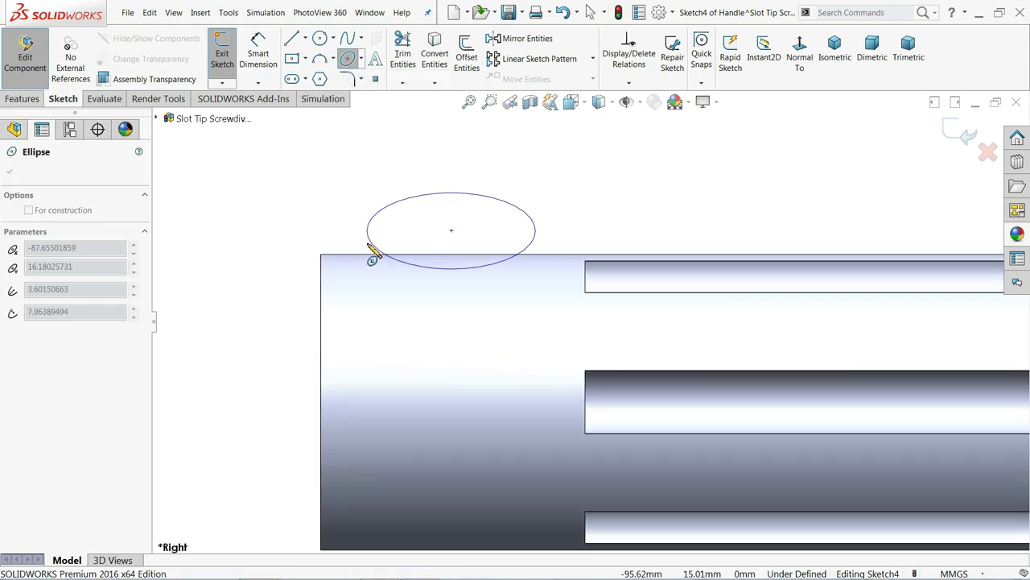
click(365, 243)
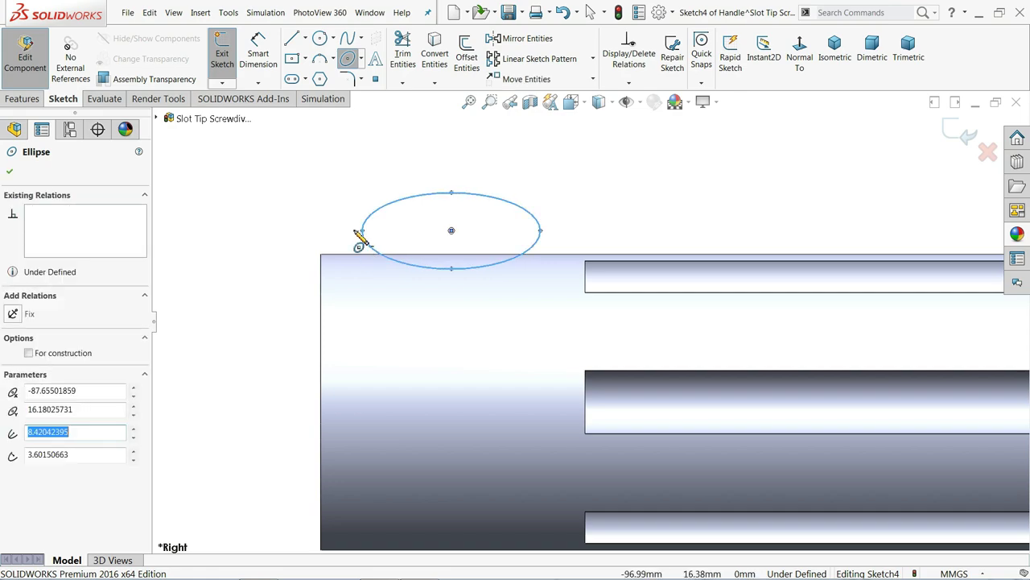
Dimension the ellipse with a 10.50 mm half-width and a 4 mm height
click(261, 57)
scroll(472, 218, down, 2)
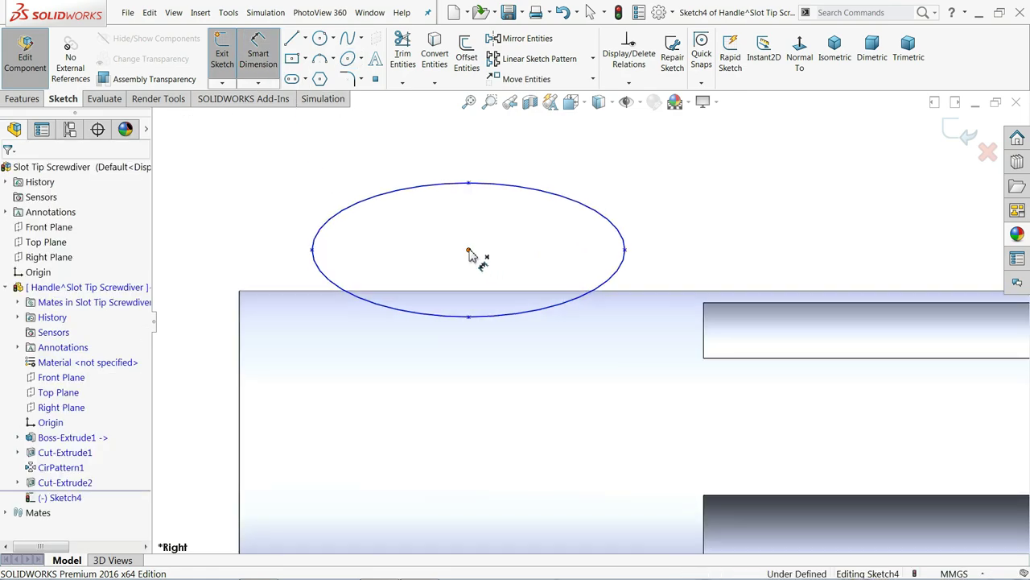
click(312, 251)
click(469, 249)
click(394, 153)
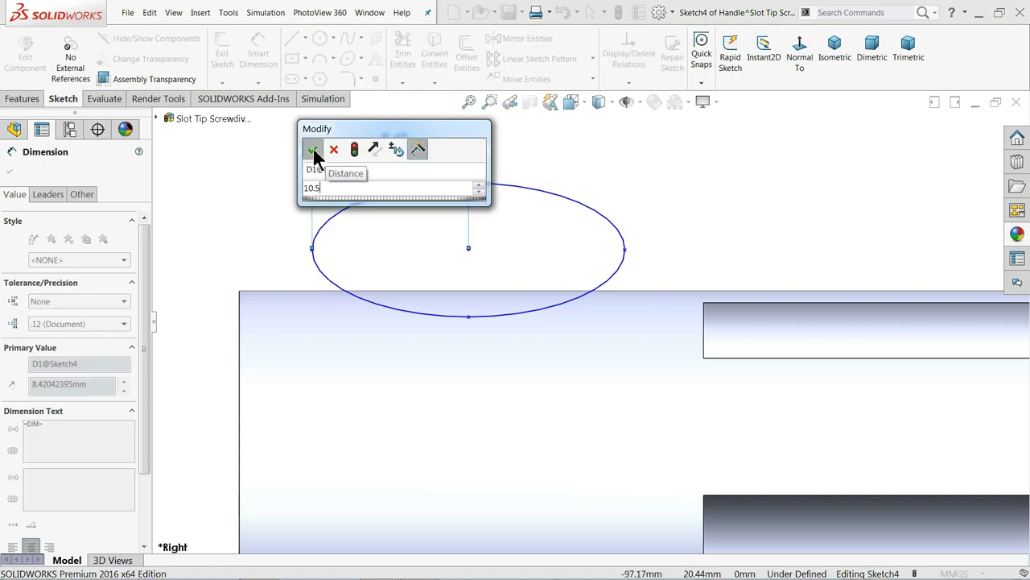
click(314, 146)
drag(426, 181, 508, 254)
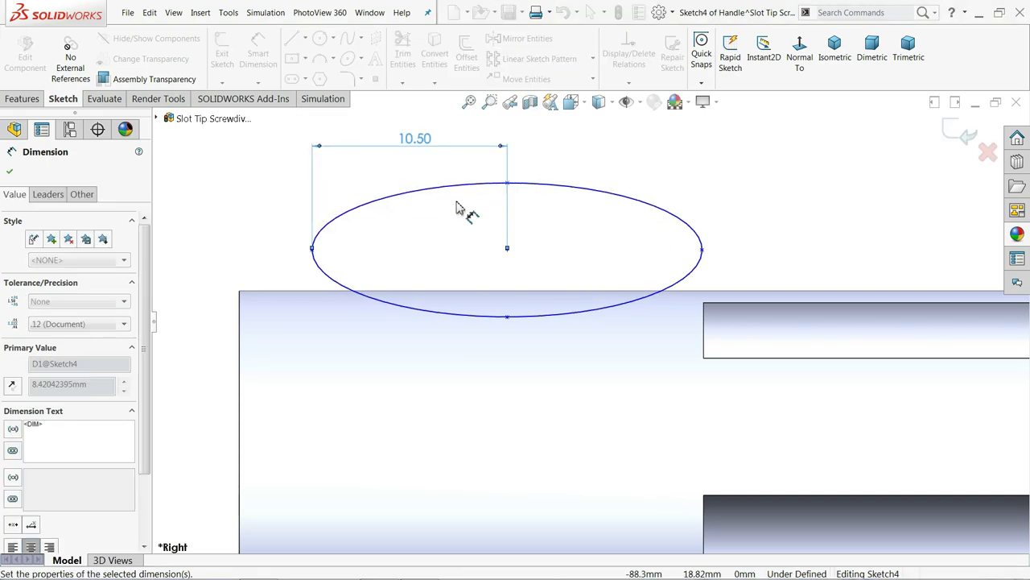
click(507, 250)
click(507, 183)
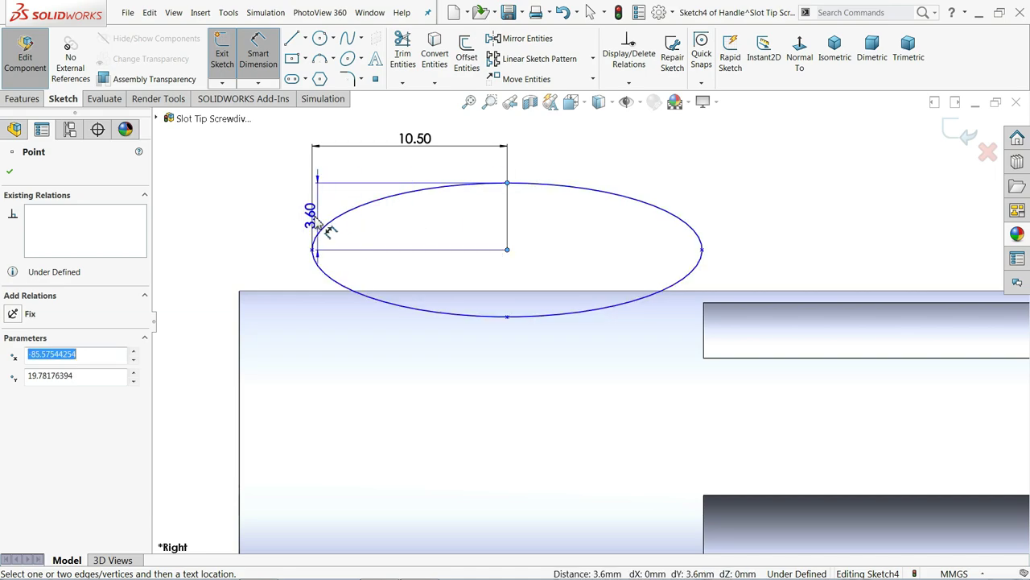
click(274, 223)
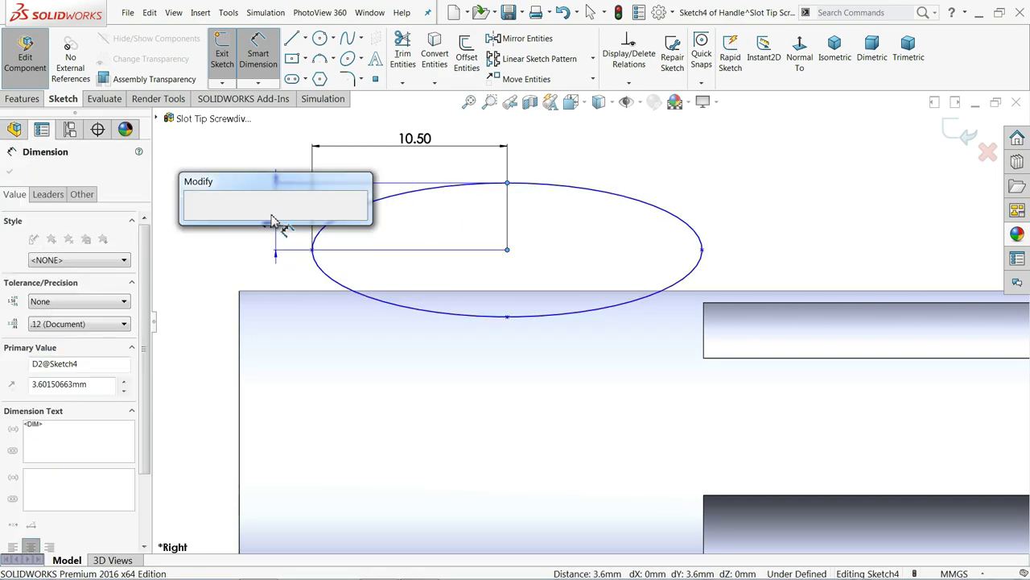
text(8)
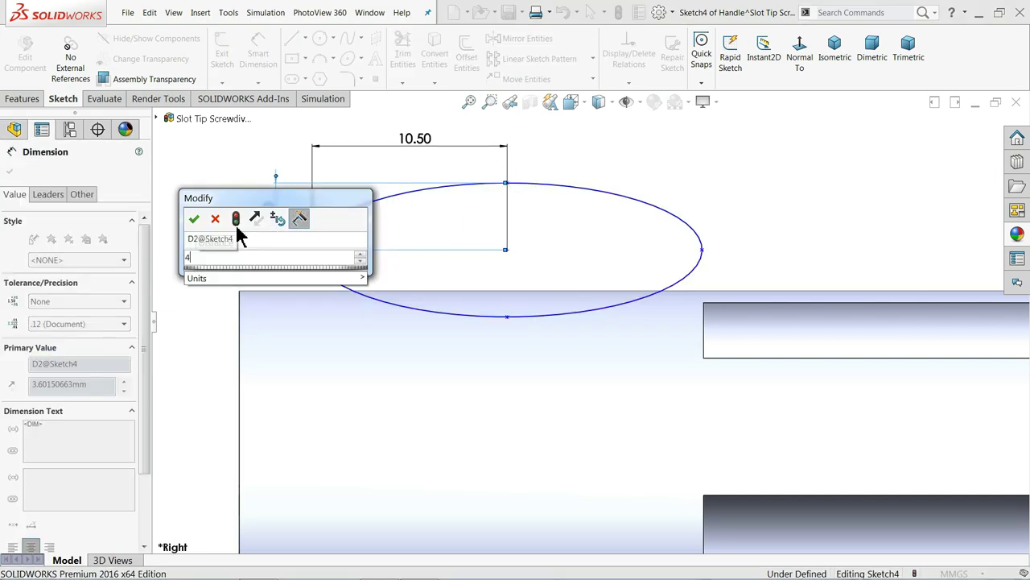
click(194, 218)
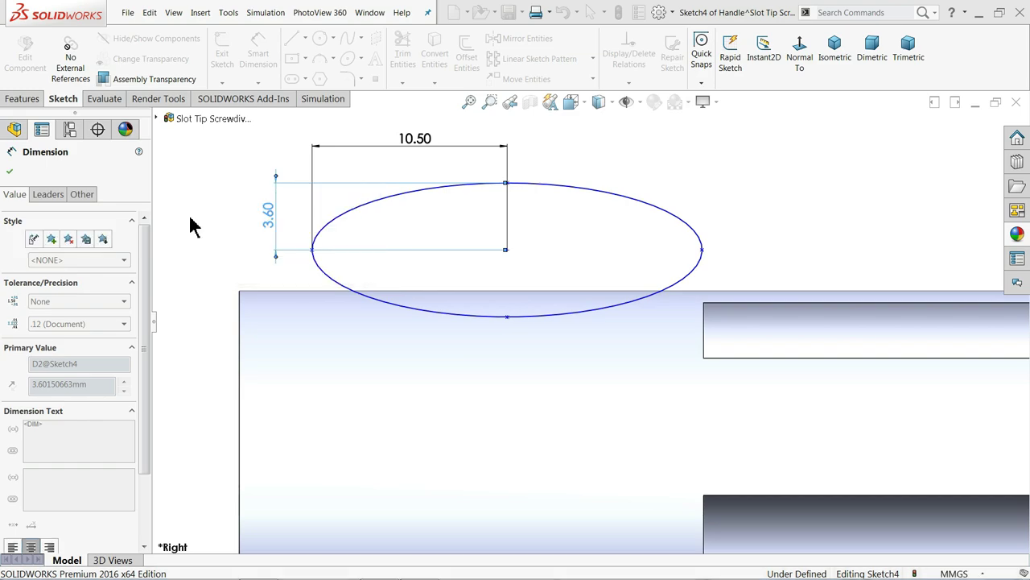
Locate the ellipse 1 mm above the top edge and 12.5 mm from the handle end
click(507, 250)
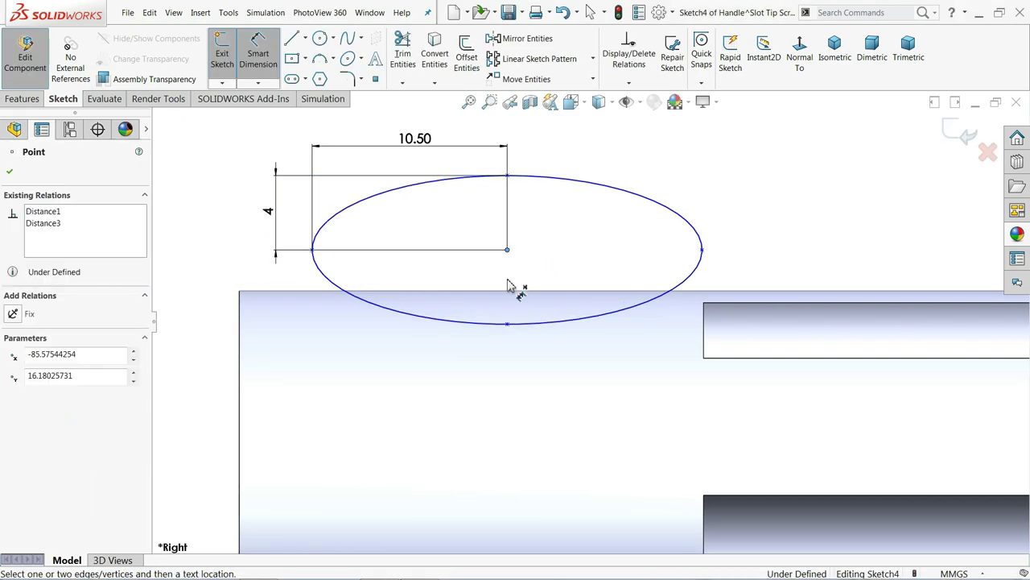
click(518, 292)
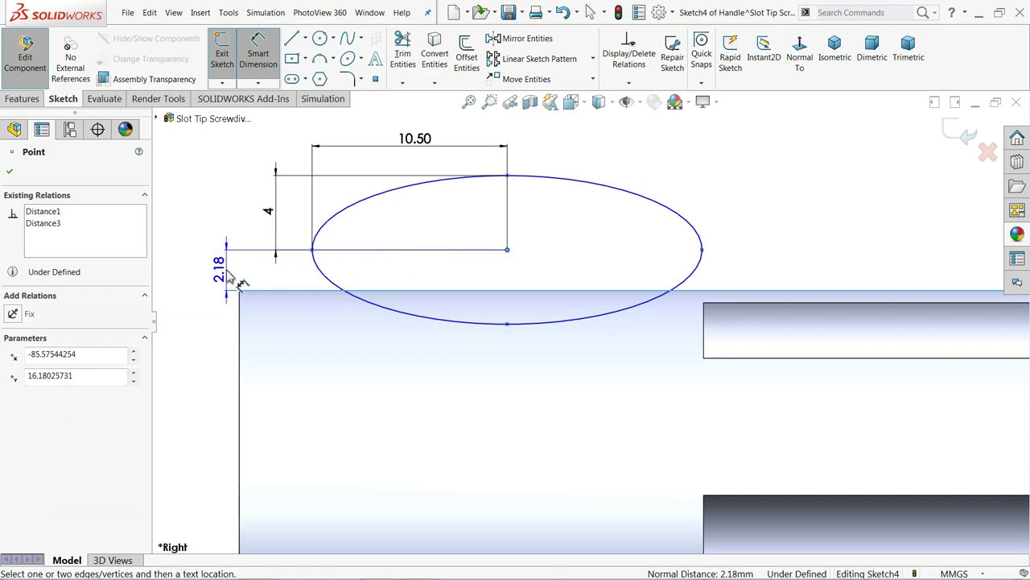
click(227, 265)
text(1)
key(Return)
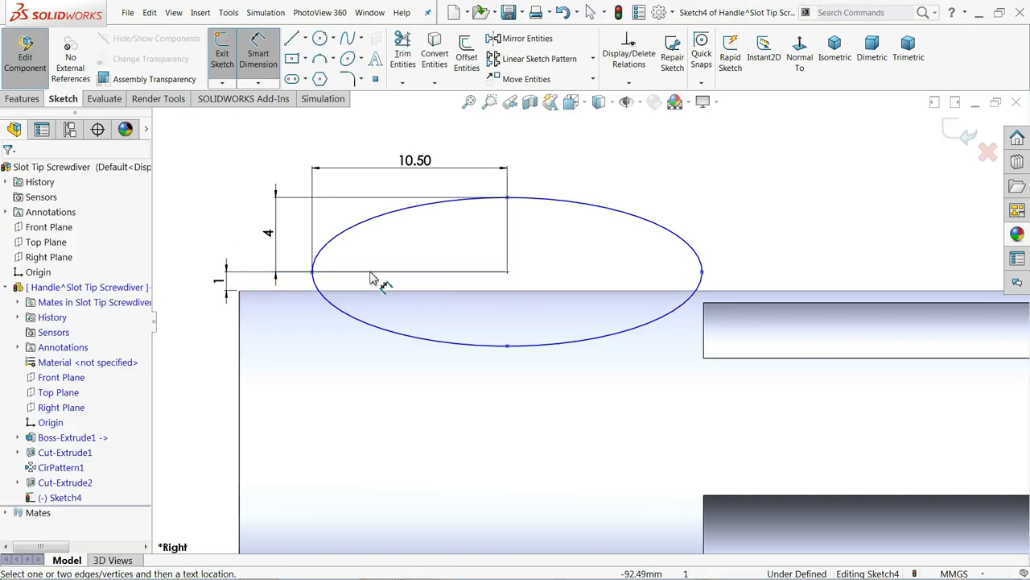
click(507, 272)
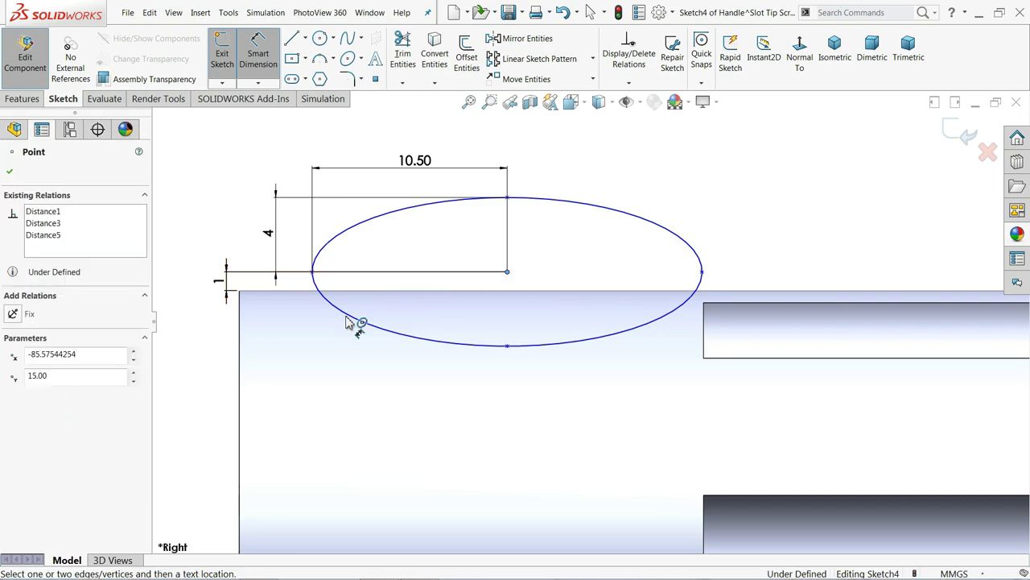
click(241, 333)
click(393, 376)
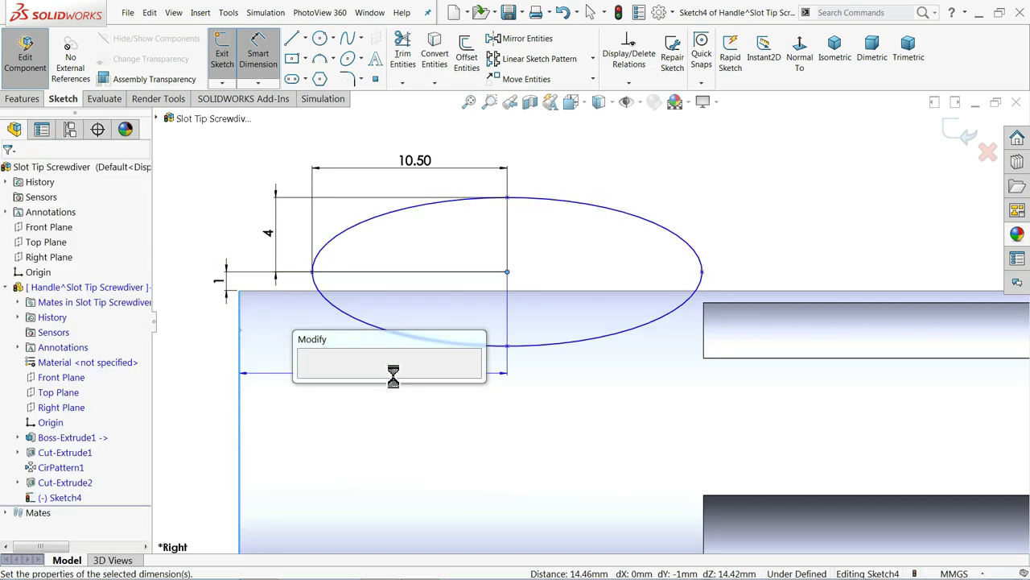
text(12.5)
click(308, 377)
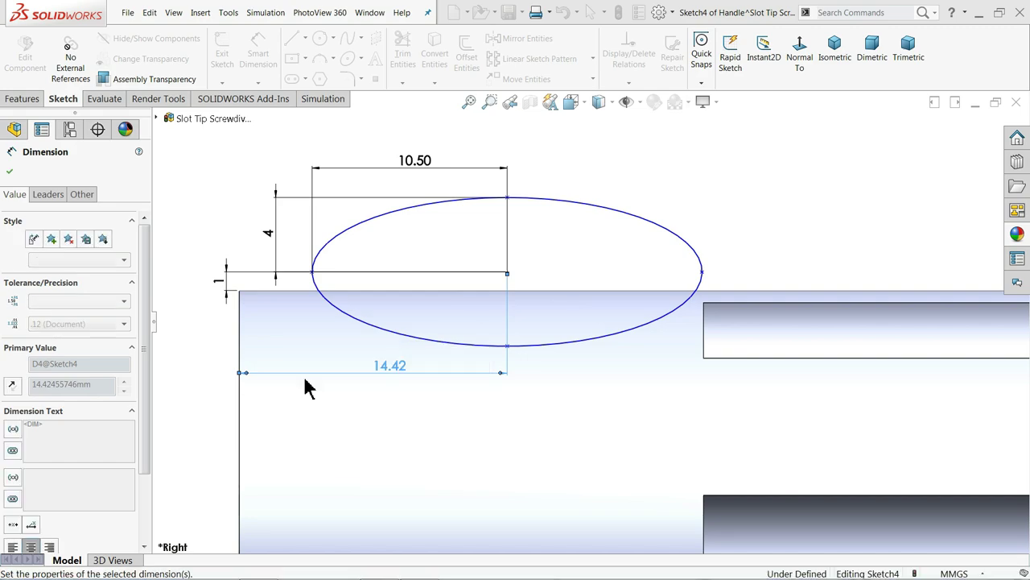
click(13, 172)
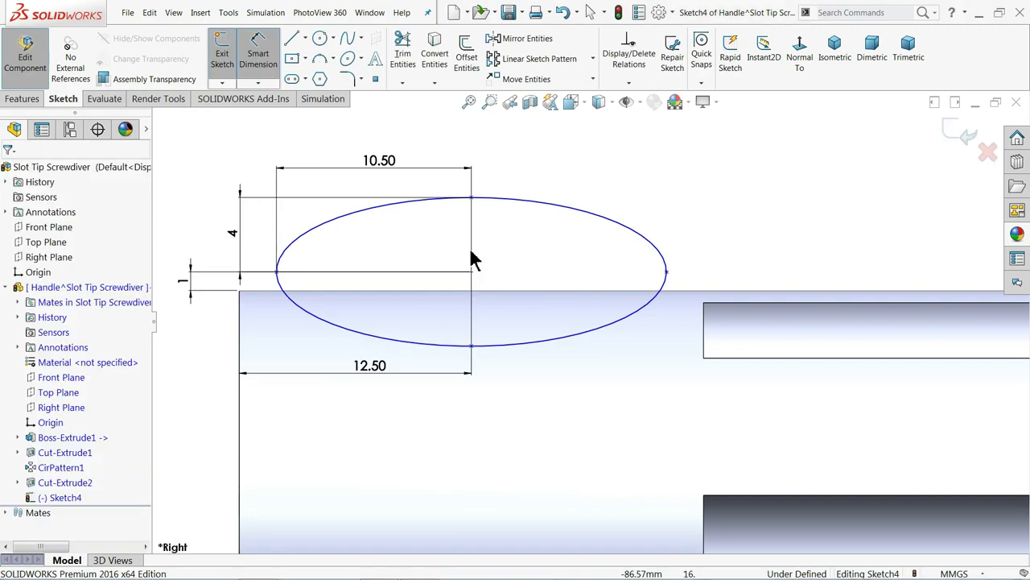
Add a Horizontal relation between the ellipse's end point and centre to fully define it
click(472, 273)
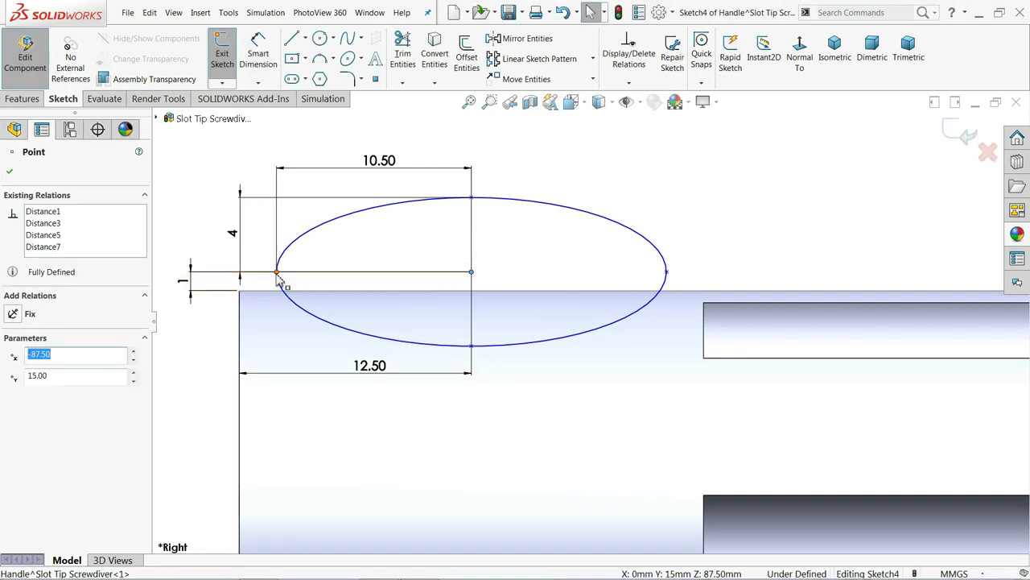
ctrl+click(277, 273)
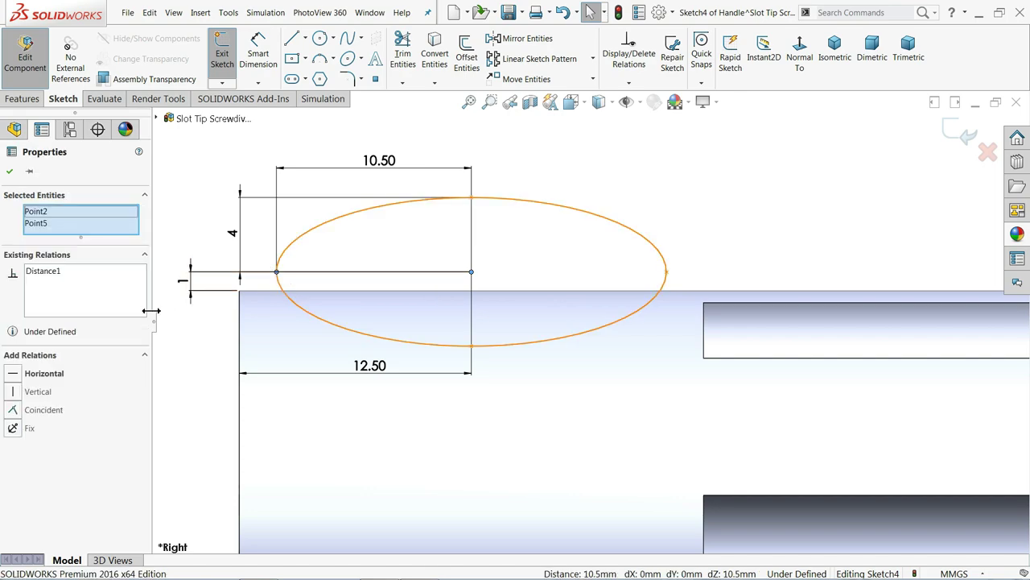
click(51, 380)
click(545, 258)
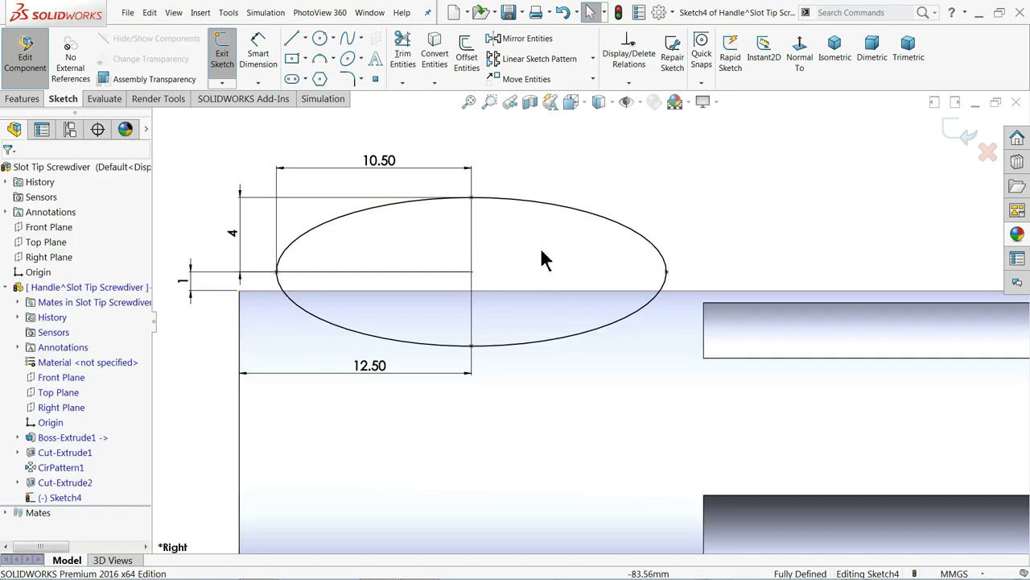
scroll(547, 253, up, 2)
scroll(572, 282, up, 1)
scroll(636, 370, down, 1)
scroll(674, 435, down, 2)
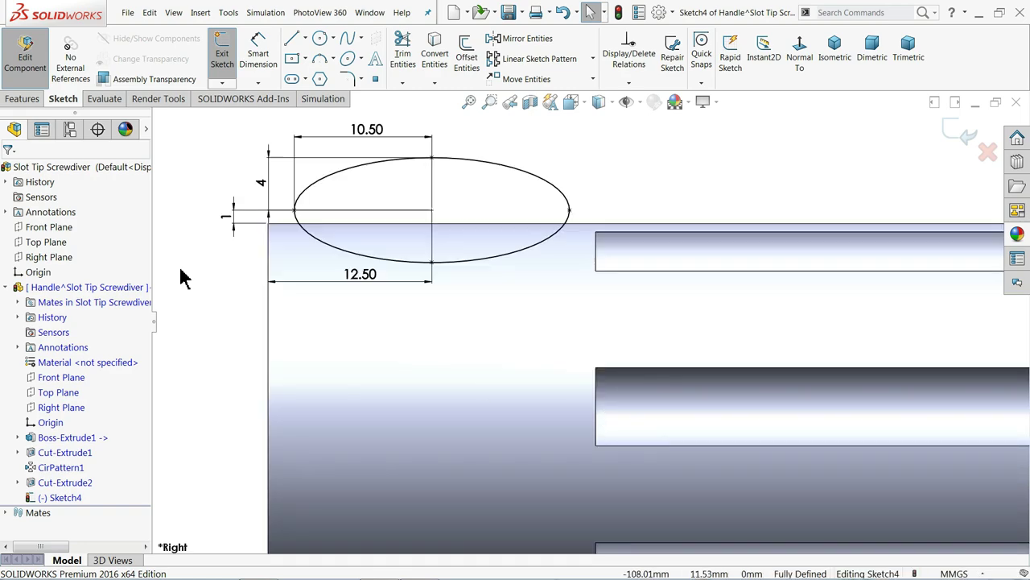
Draw a centreline along the handle's axis from its left end, then view isometrically
click(306, 38)
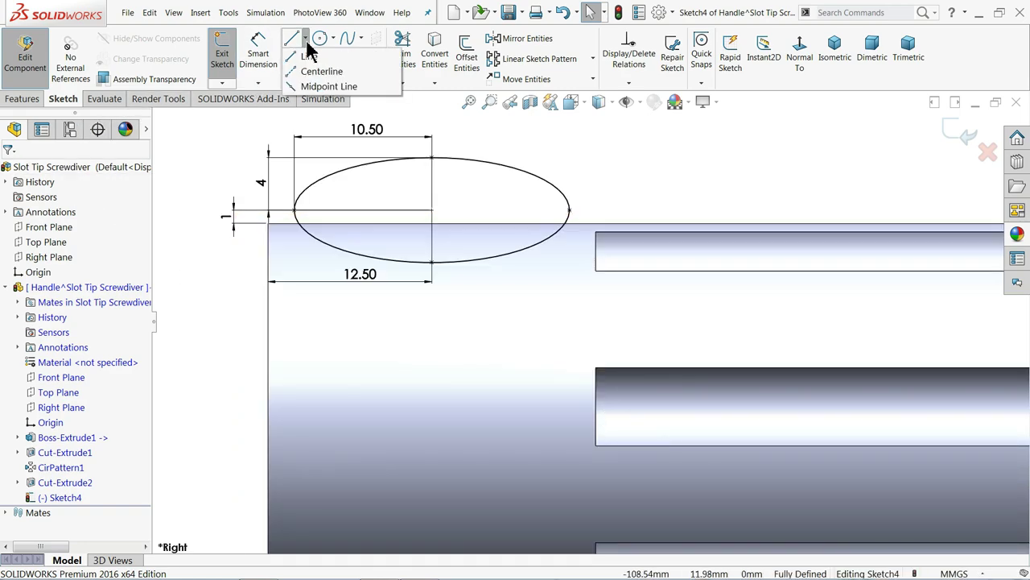
click(314, 69)
scroll(524, 354, up, 2)
scroll(651, 368, down, 2)
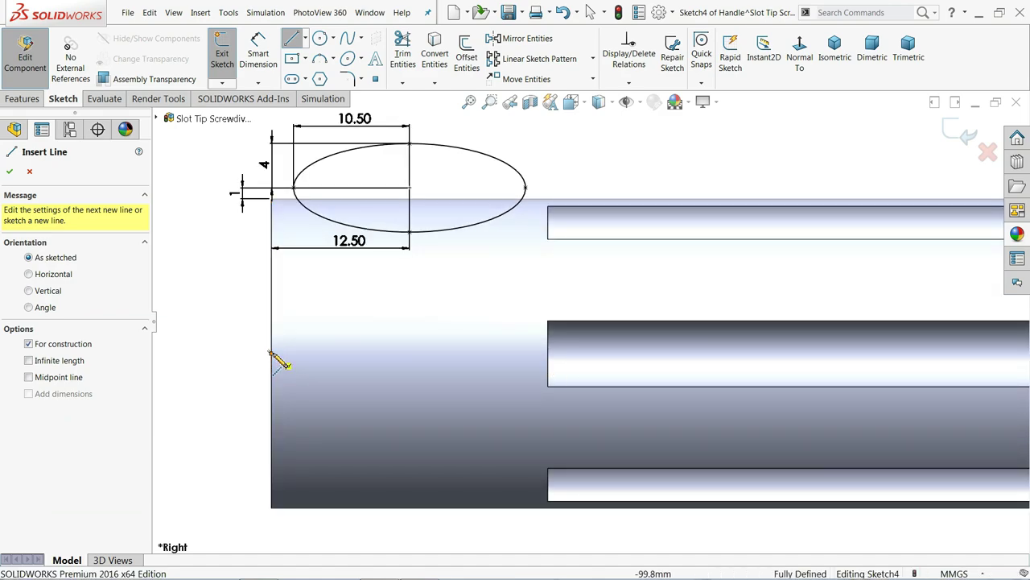
click(271, 353)
click(548, 354)
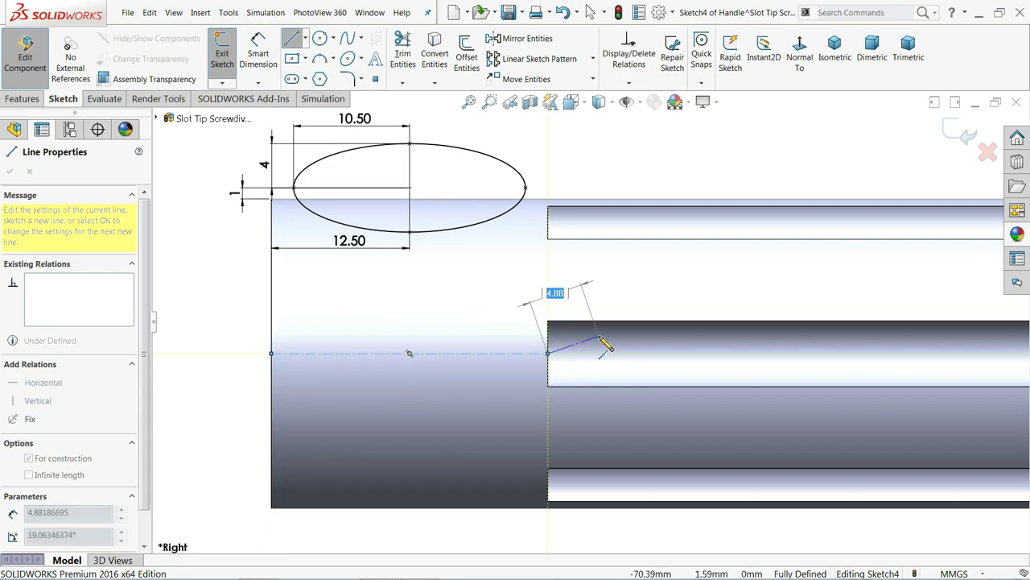
right_click(604, 344)
click(626, 345)
scroll(575, 318, up, 3)
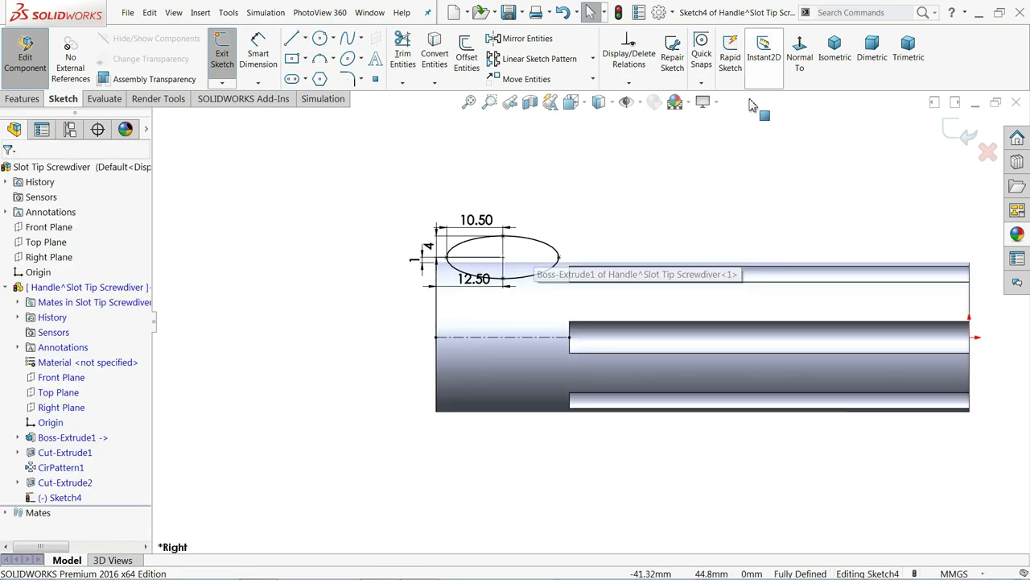
click(829, 63)
scroll(499, 425, down, 3)
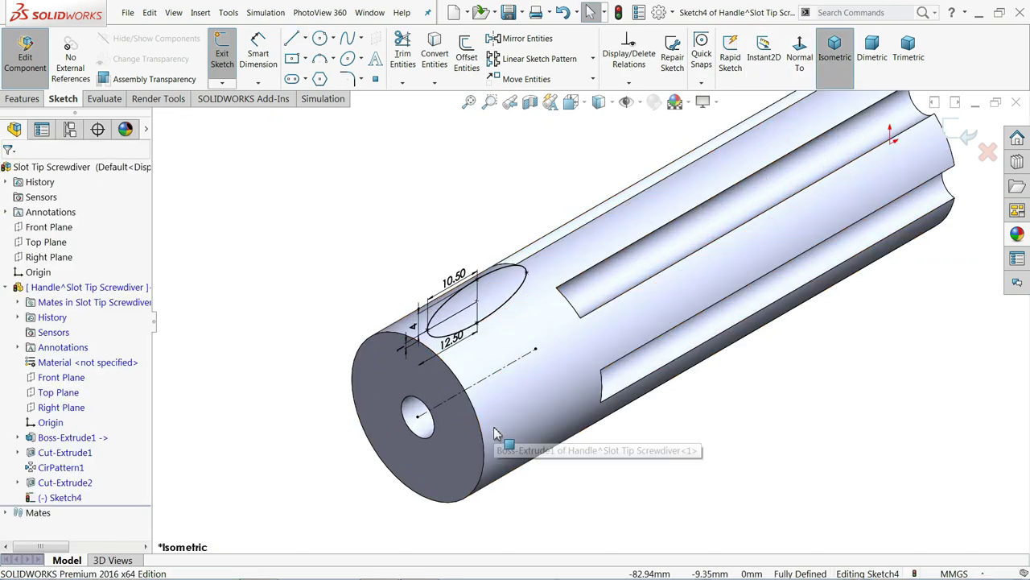
scroll(475, 402, down, 3)
click(23, 101)
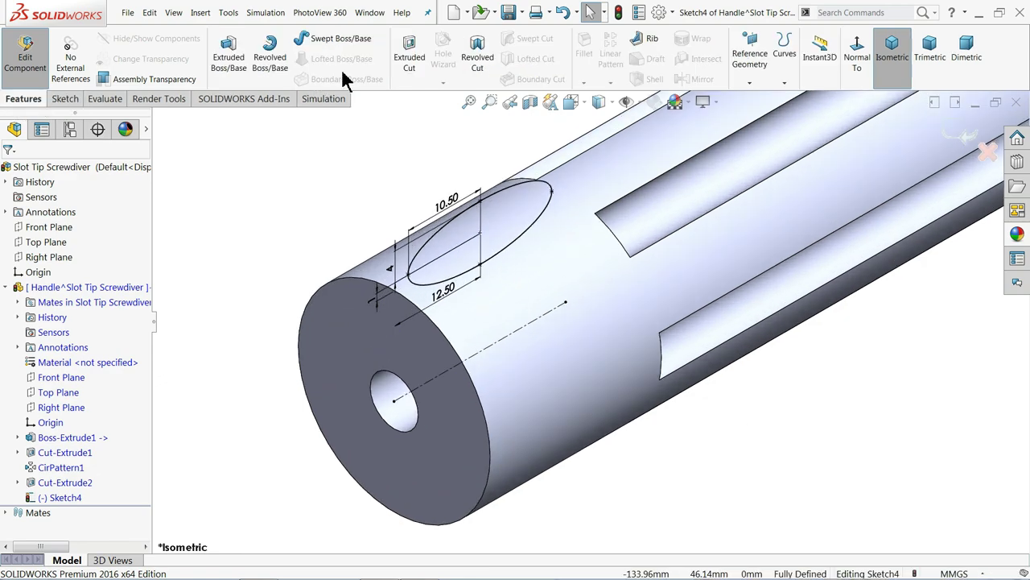
Revolve-cut the ellipse 360° Blind around the centreline to carve the neck
click(480, 63)
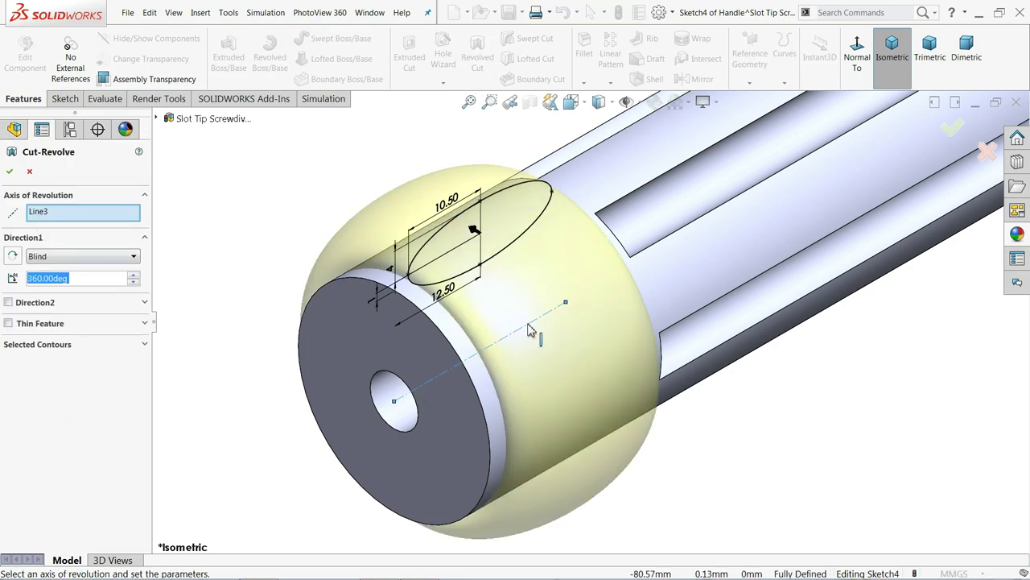
click(40, 259)
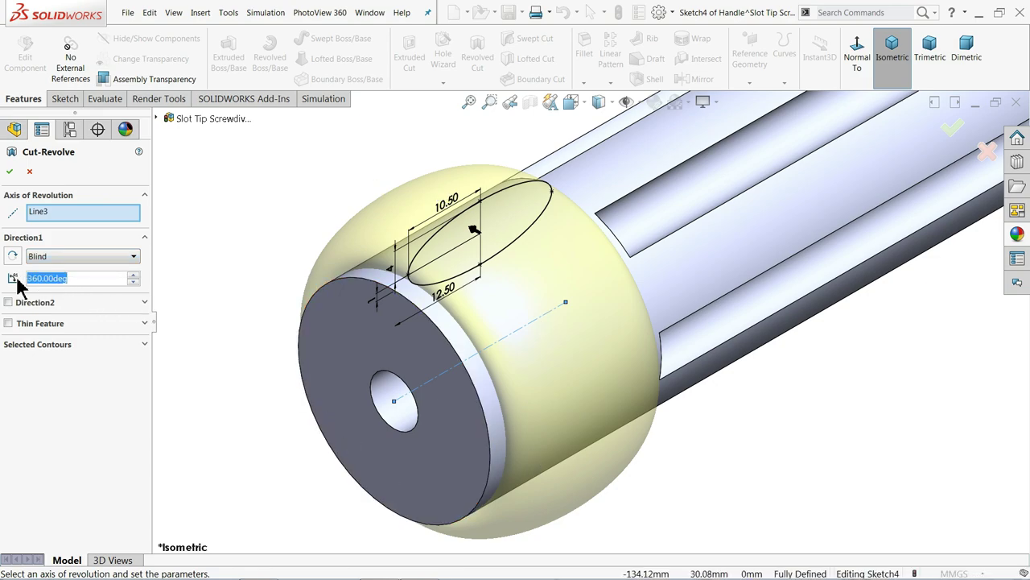
click(8, 172)
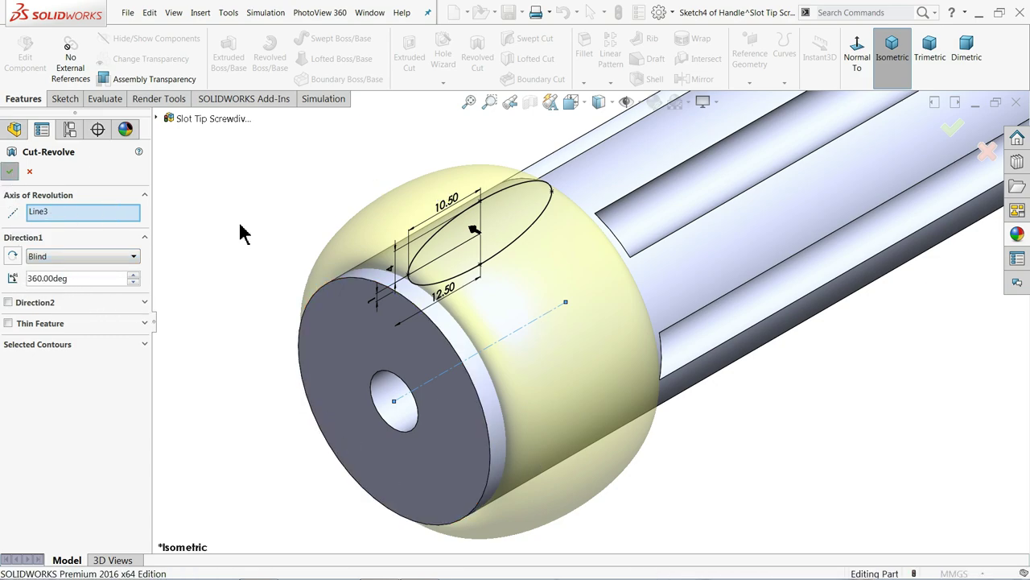
Fillet the circular edge at the fluted end with a 10 mm radius
key(f)
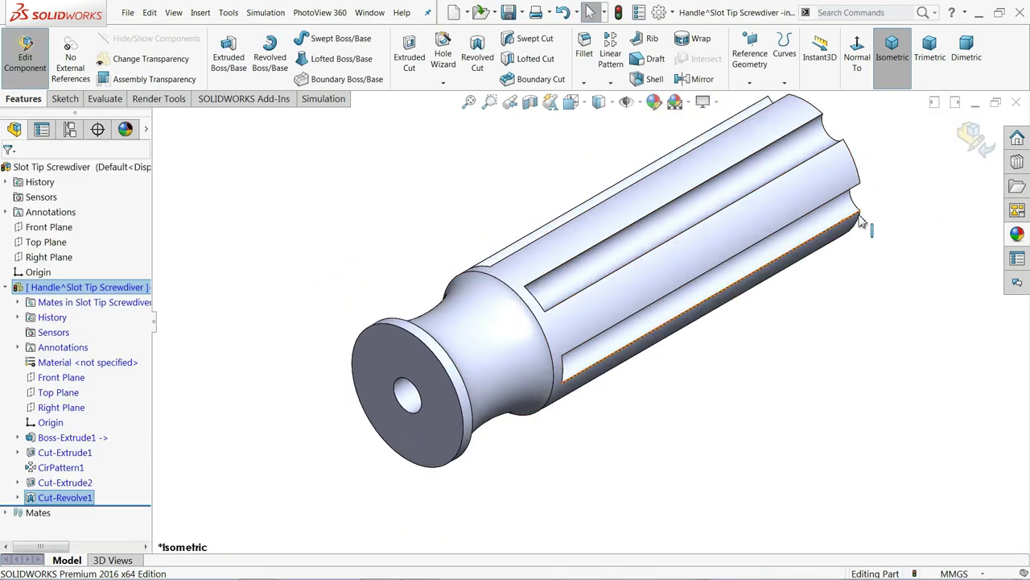
click(335, 235)
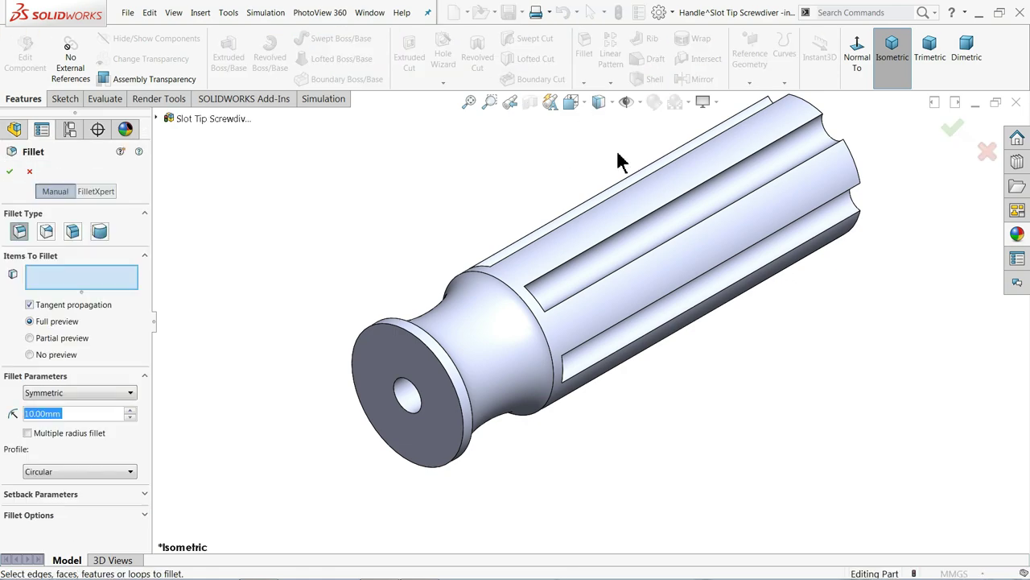
middle_drag(617, 156, 528, 226)
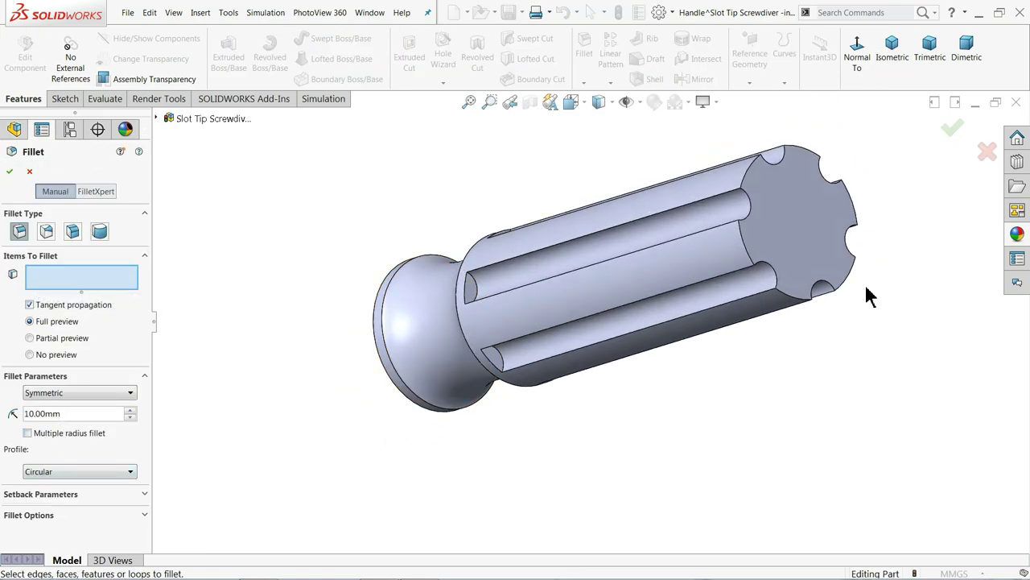
click(743, 255)
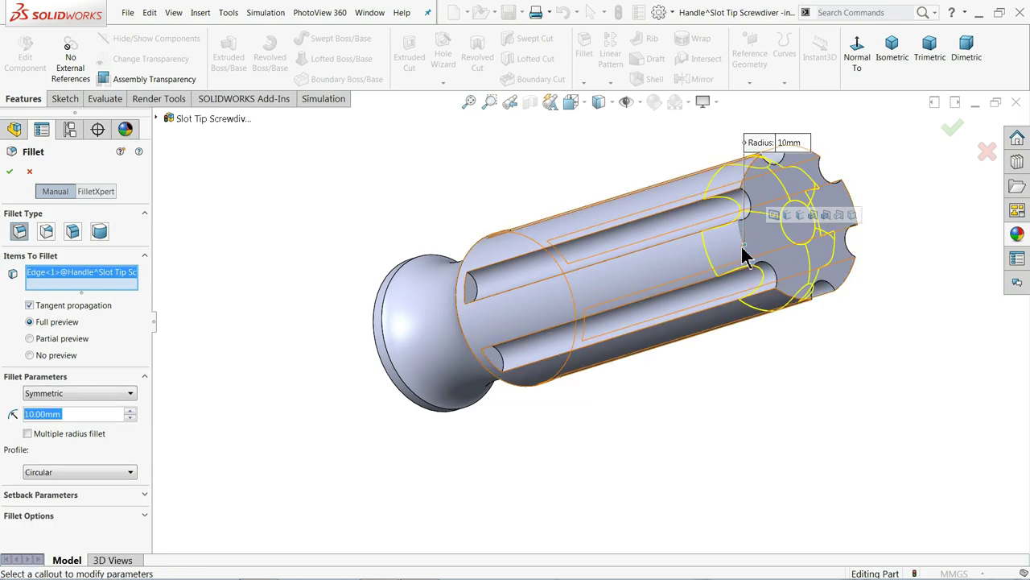
click(14, 171)
Fillet the outer edge of the handle's end face with 1.5 mm
middle_drag(271, 295, 347, 283)
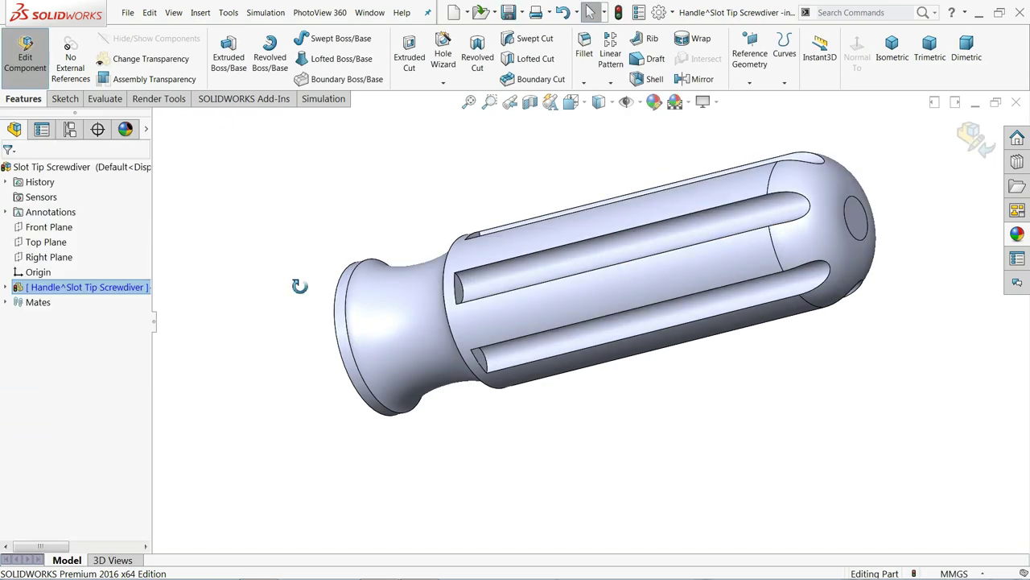
scroll(430, 347, down, 2)
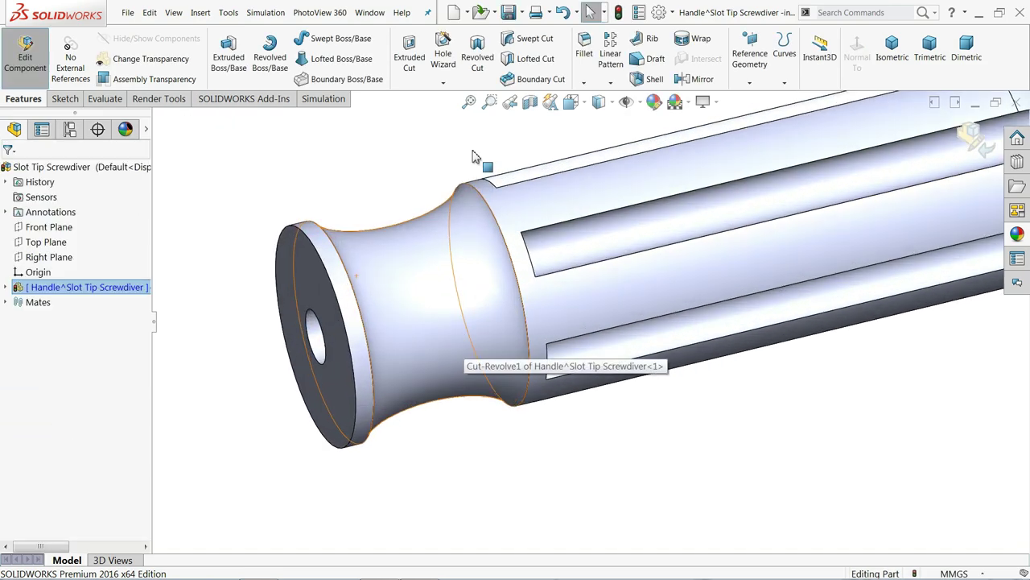
click(584, 71)
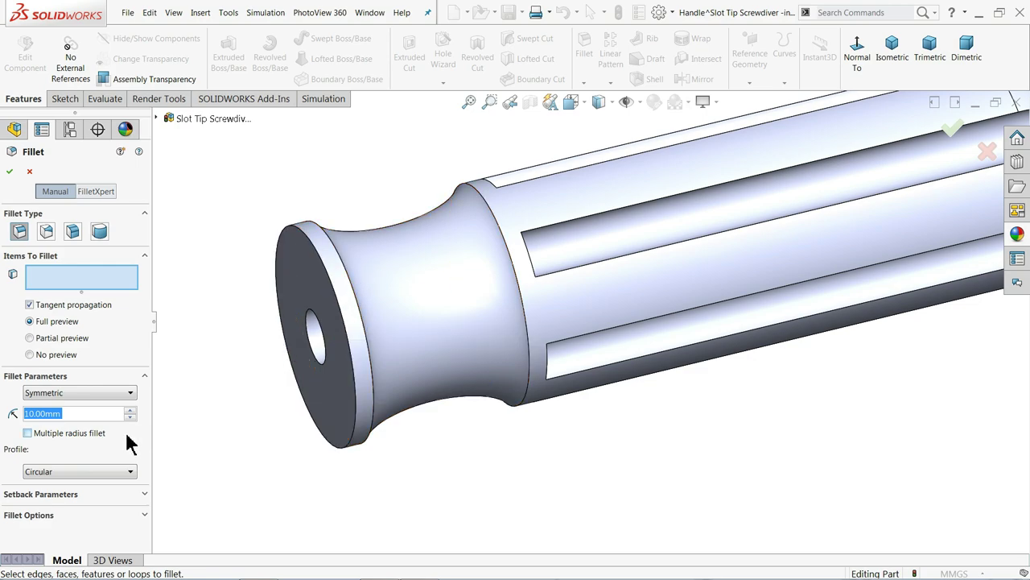
text(1.5)
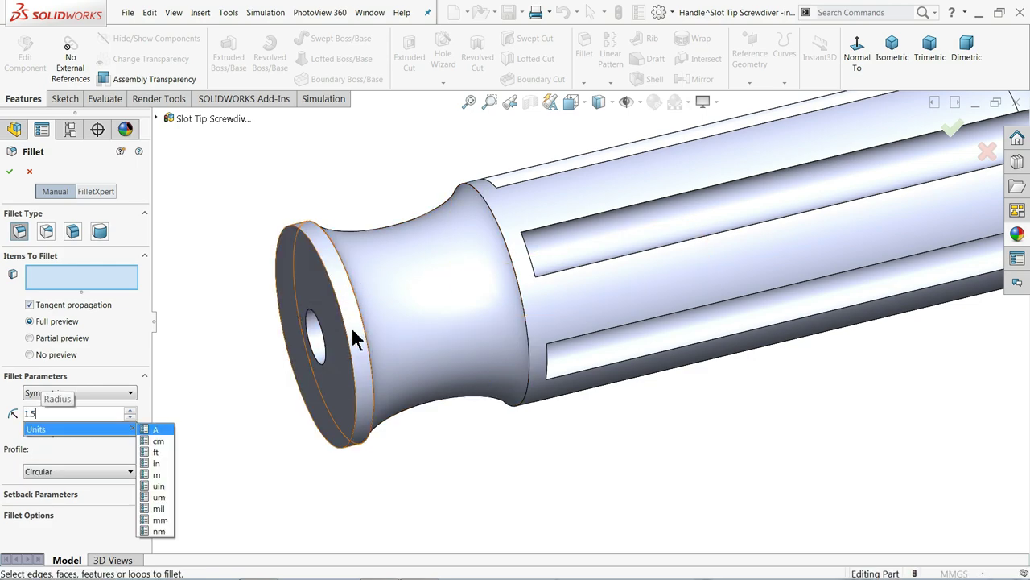
click(344, 326)
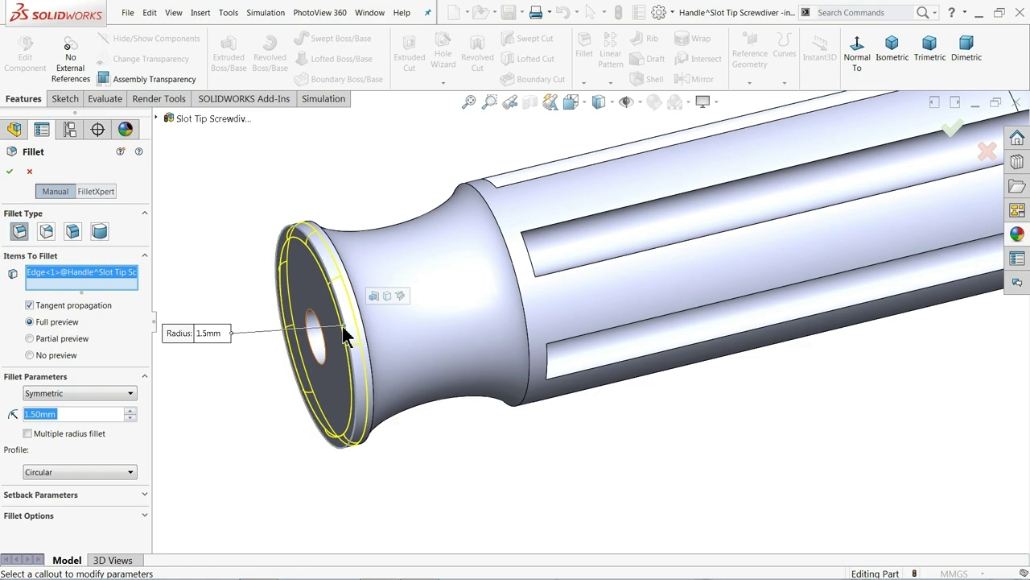
click(9, 173)
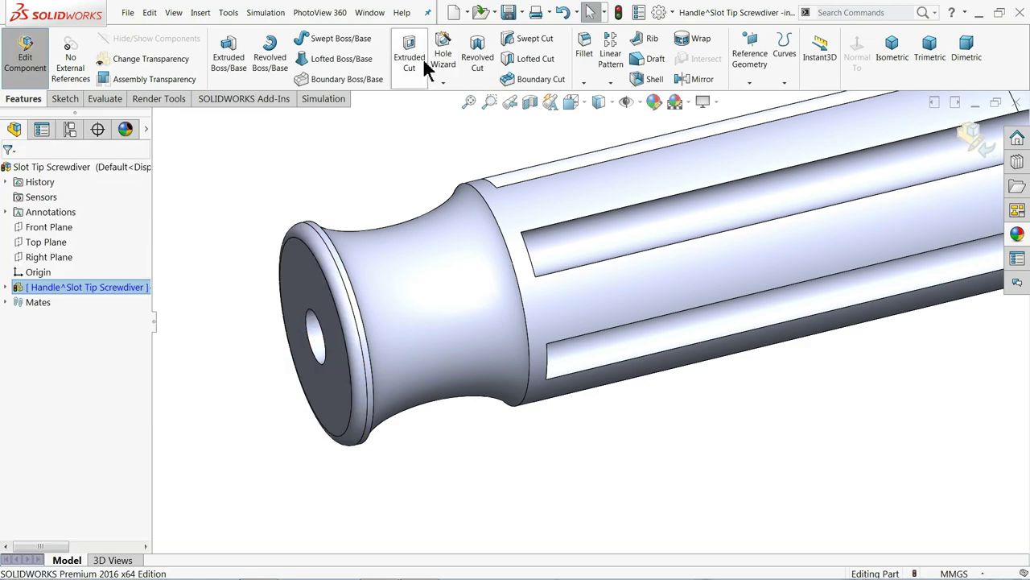
Fillet the end-face rim and shoulder edges with 1 mm
click(587, 53)
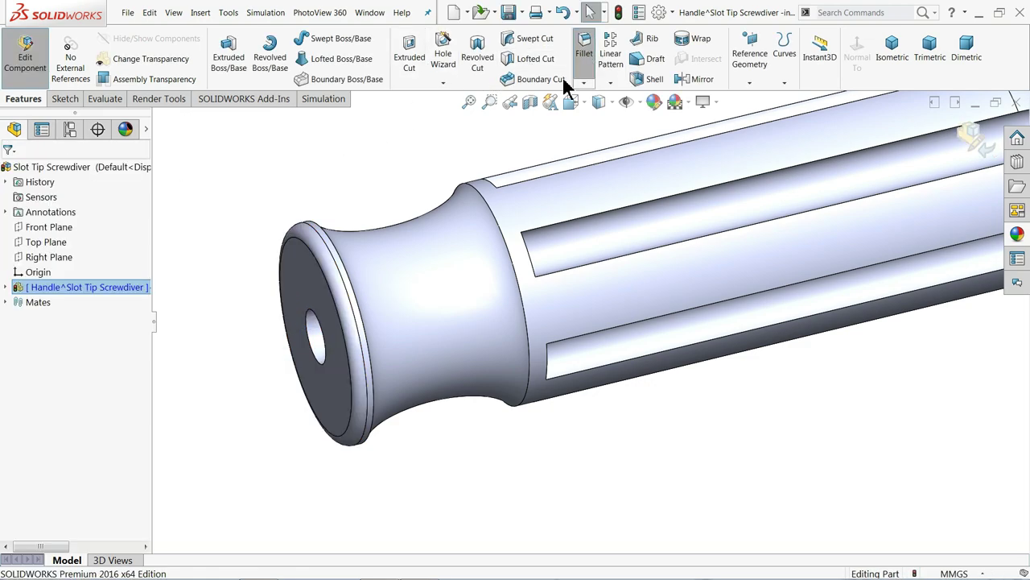
click(364, 326)
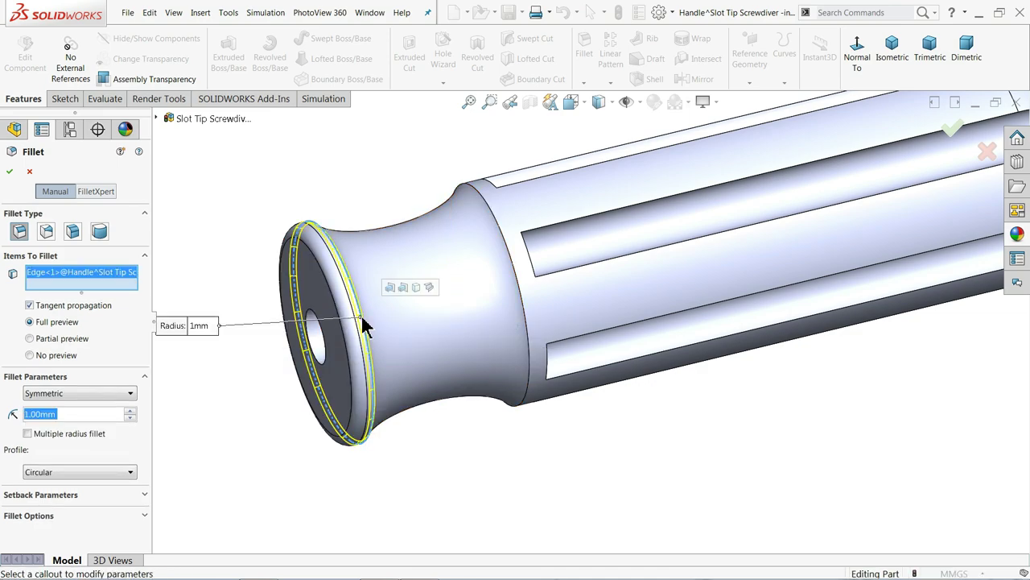
click(523, 306)
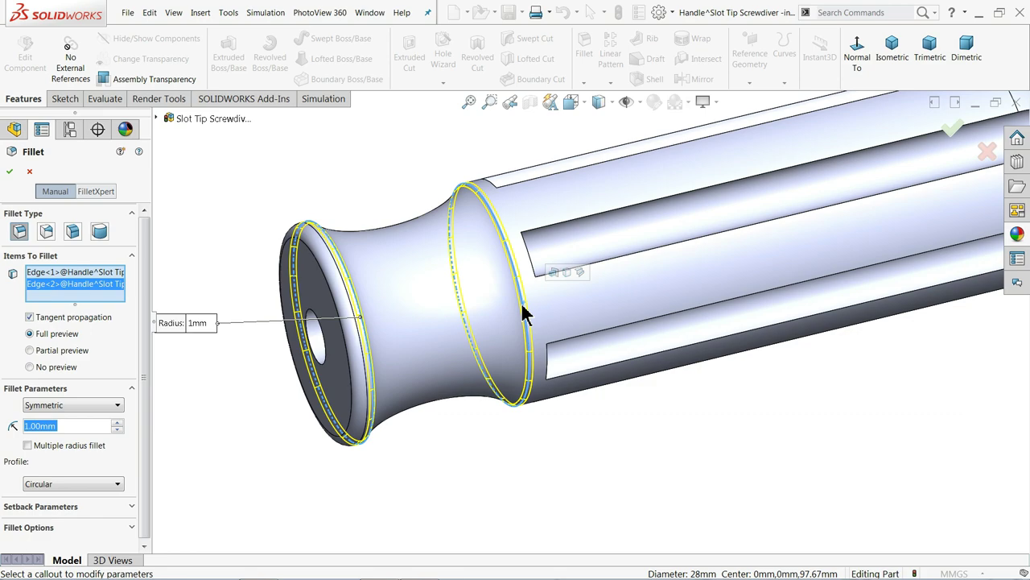
click(9, 172)
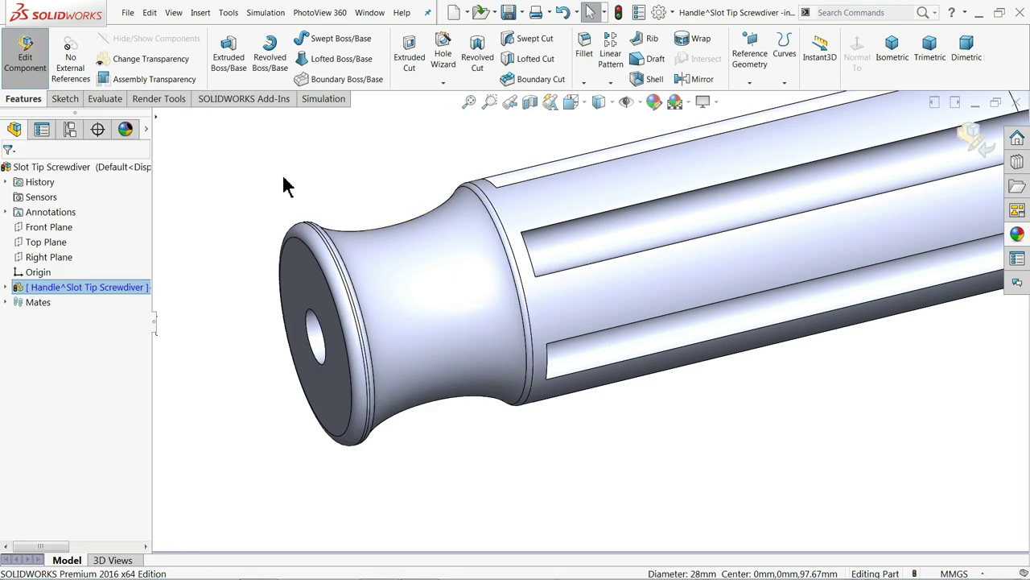
Start a 2.5 mm fillet, clear a mistaken face pick, and select two flute edges
click(574, 81)
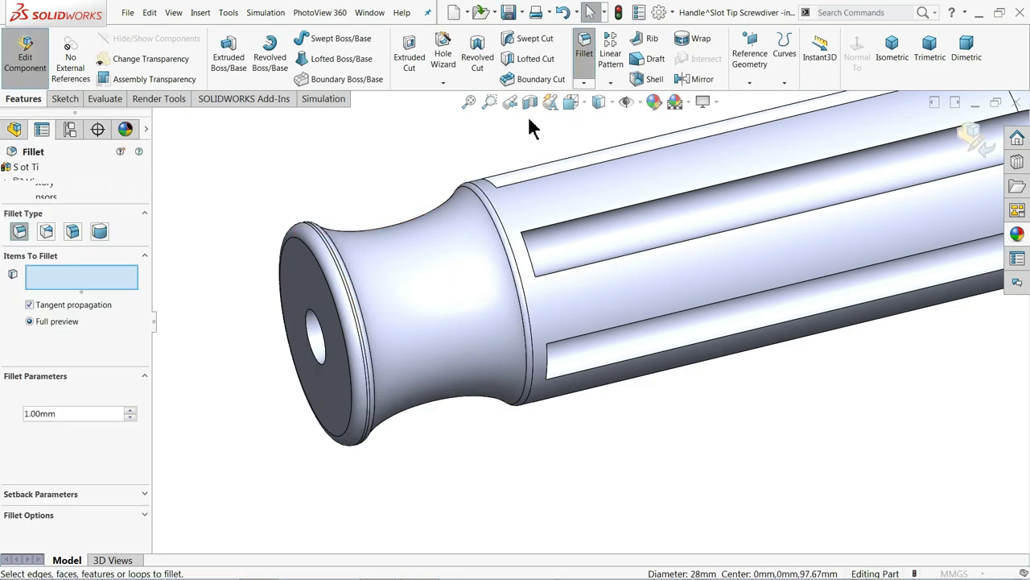
scroll(218, 258, up, 3)
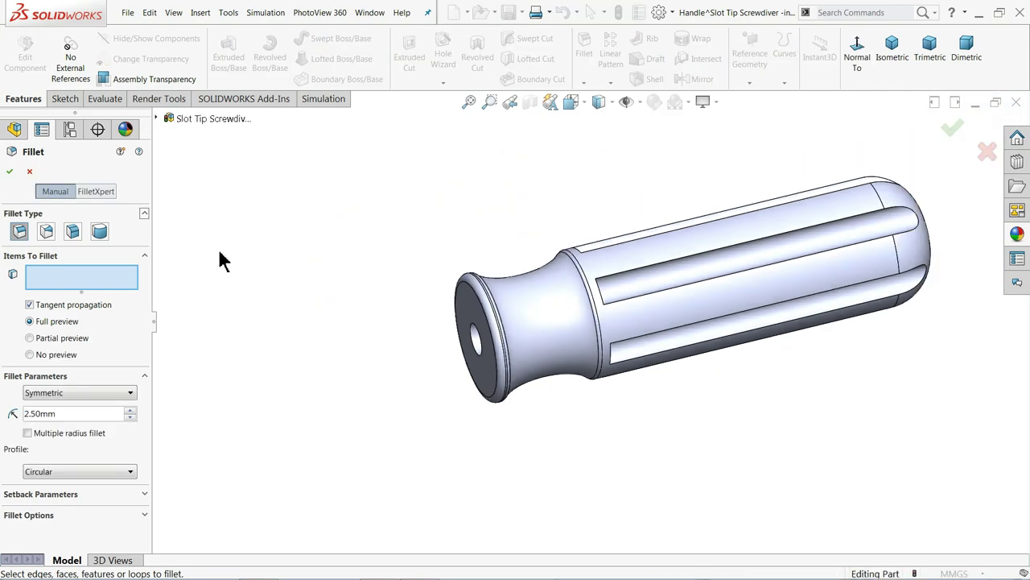
scroll(717, 272, up, 1)
scroll(846, 276, down, 3)
scroll(765, 283, down, 3)
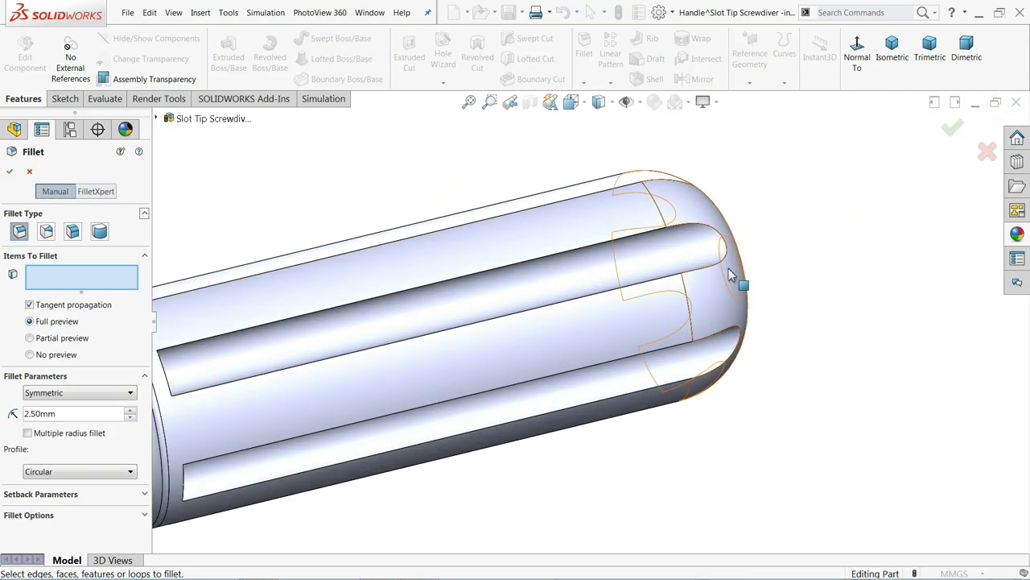
click(722, 269)
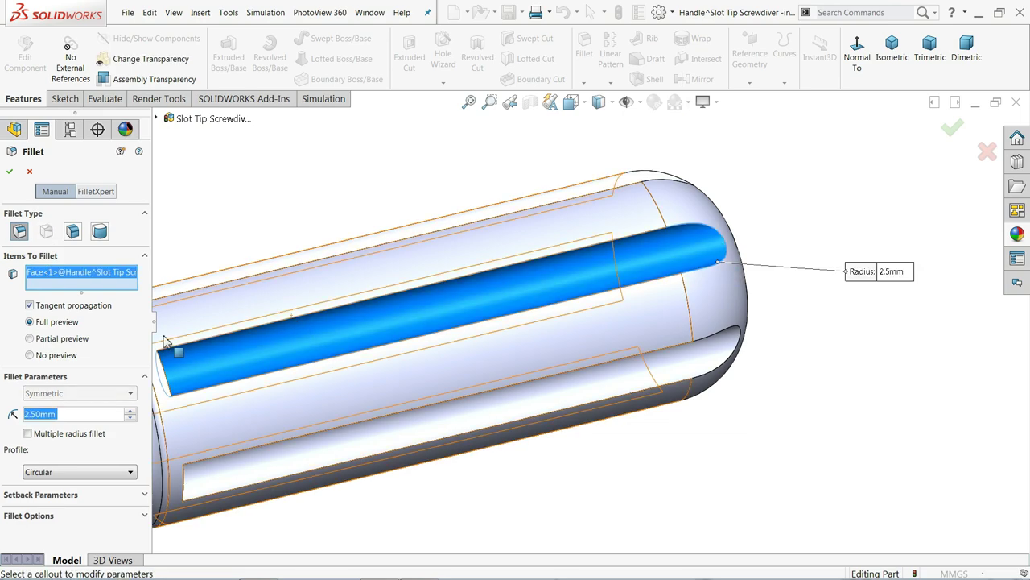
right_click(70, 291)
click(95, 294)
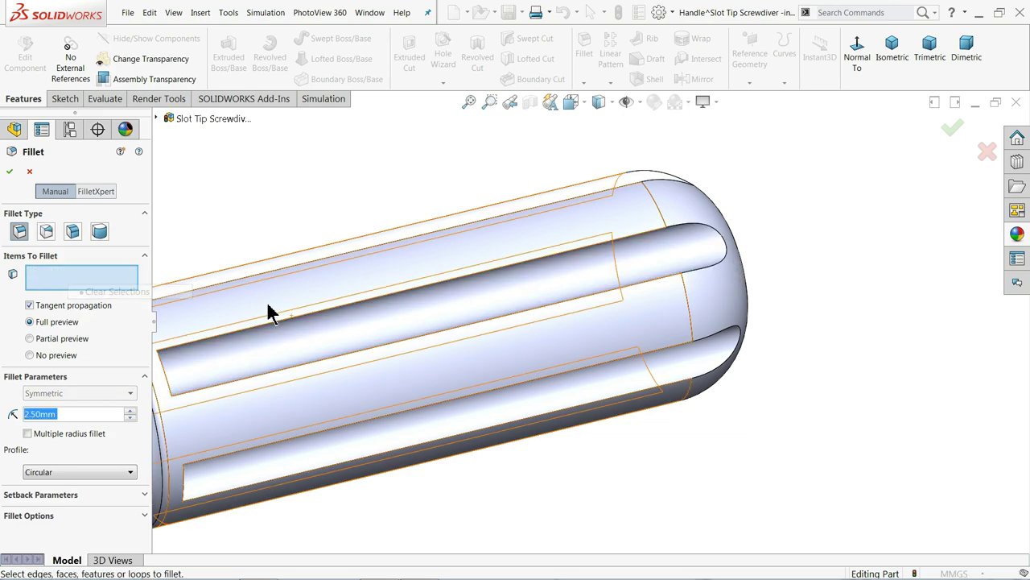
click(712, 273)
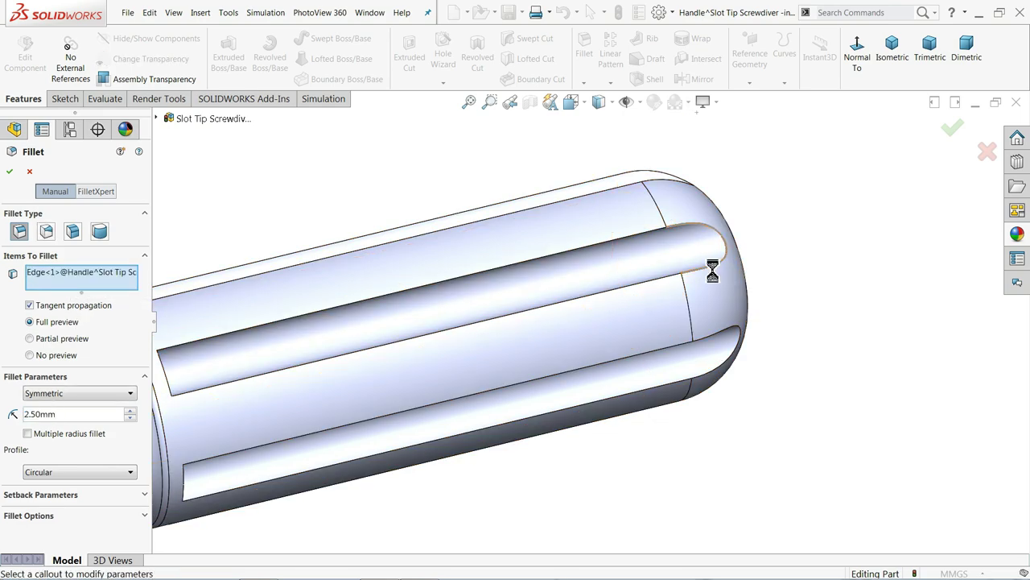
click(723, 338)
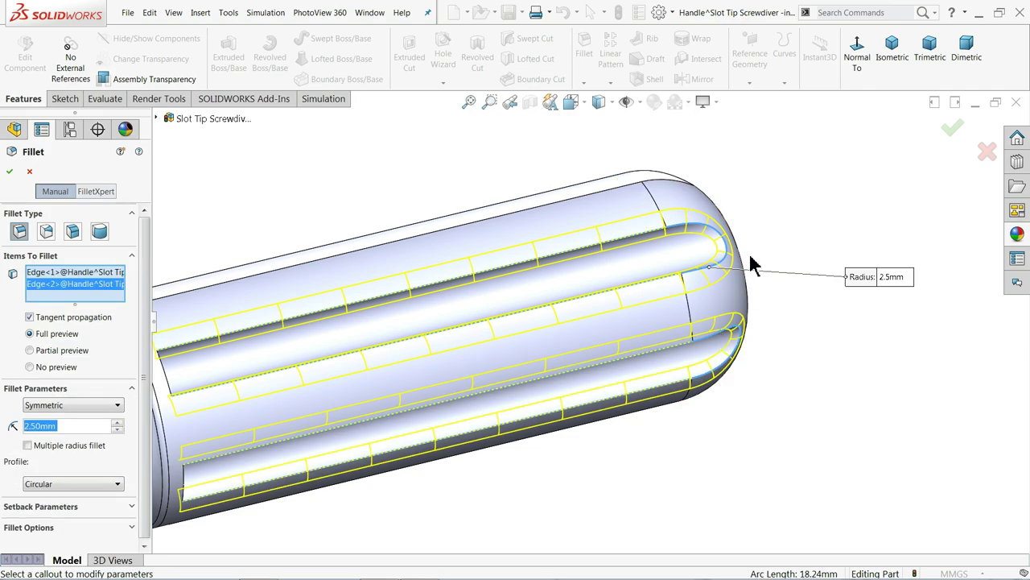
Add the remaining four flute edges at the domed end and apply the 2.5 mm fillet
scroll(724, 246, up, 2)
click(656, 209)
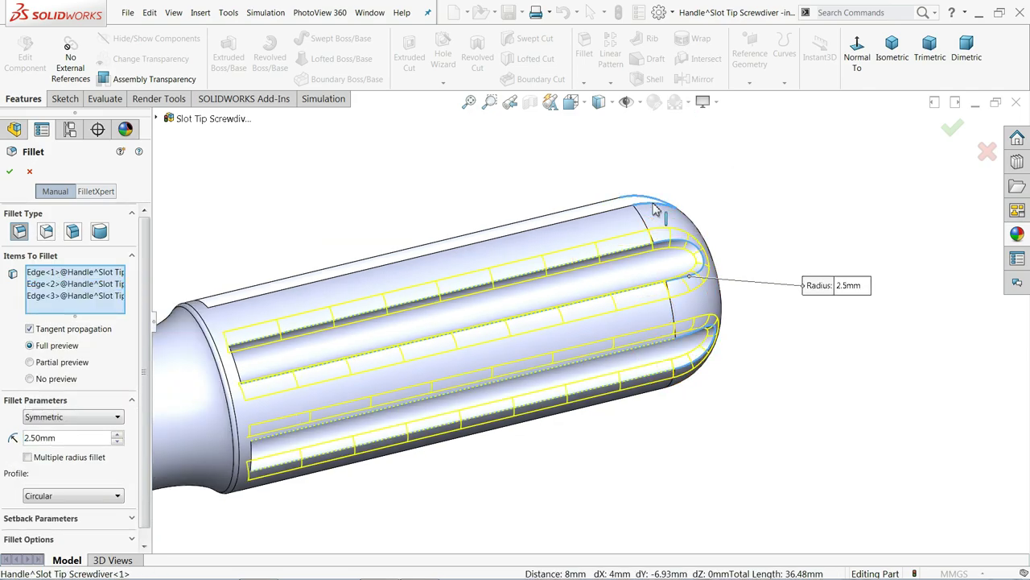
scroll(744, 229, up, 2)
middle_drag(744, 230, 634, 431)
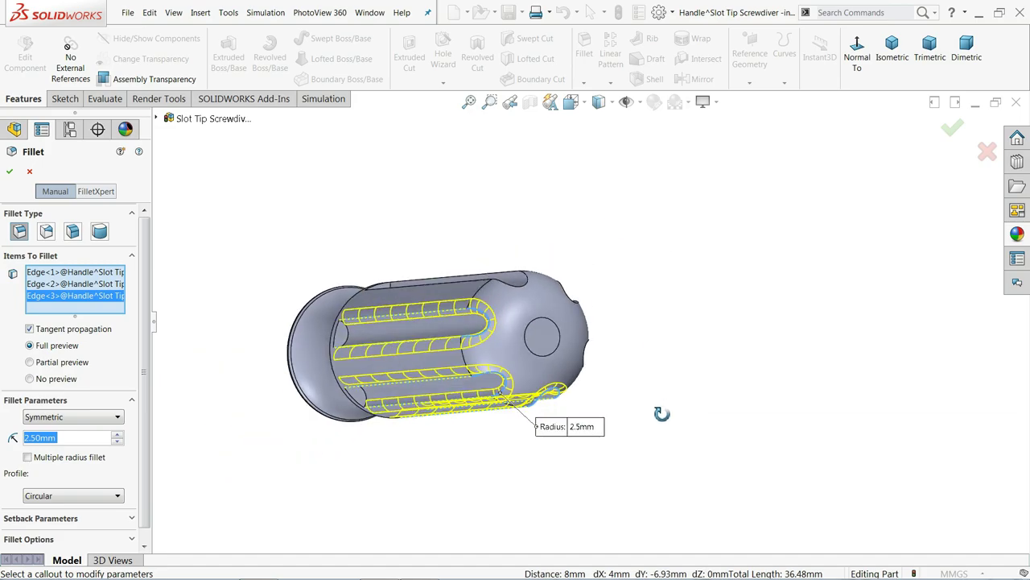
scroll(483, 390, down, 3)
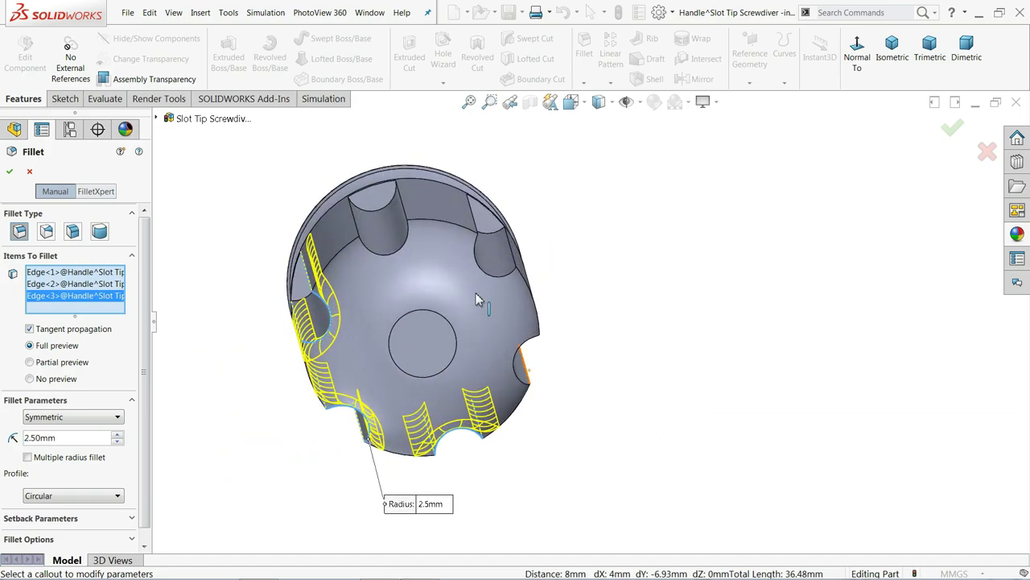
click(483, 278)
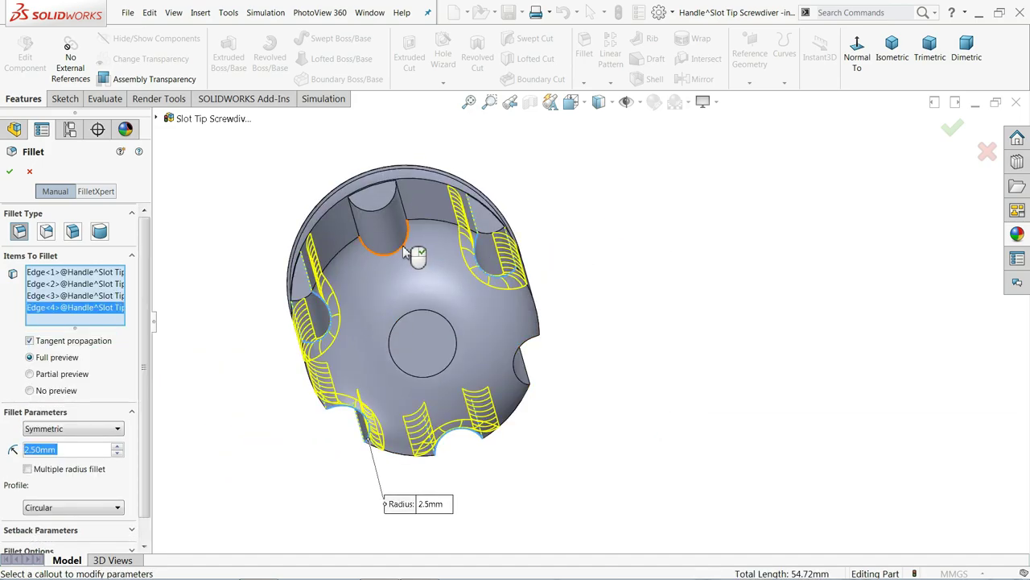
click(407, 254)
click(519, 364)
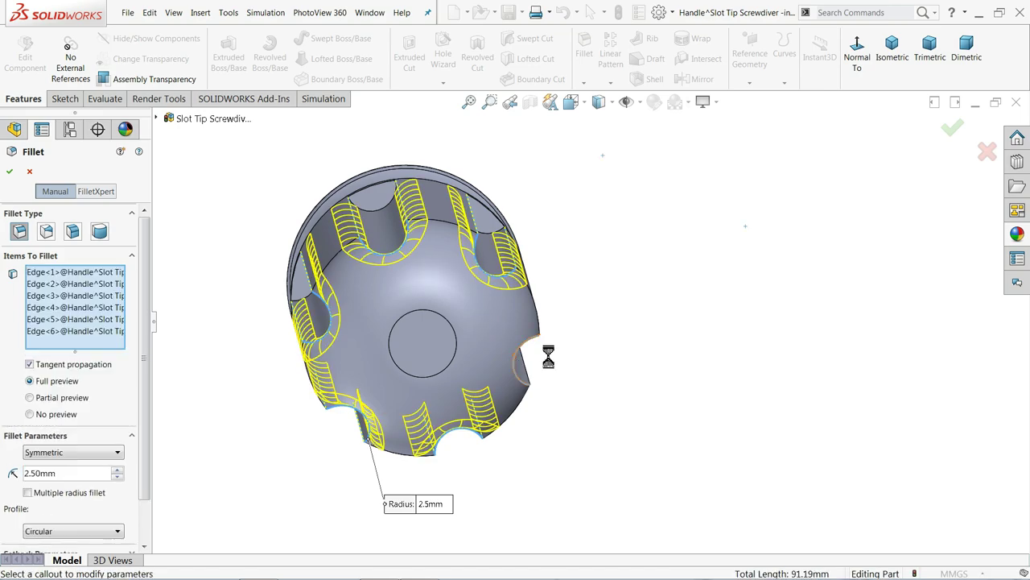
click(892, 65)
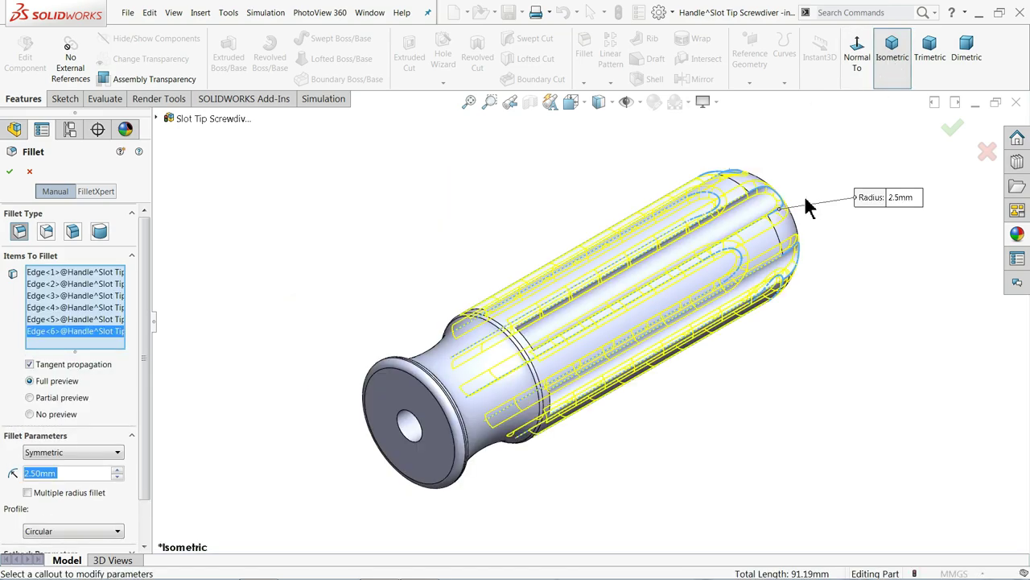
click(10, 174)
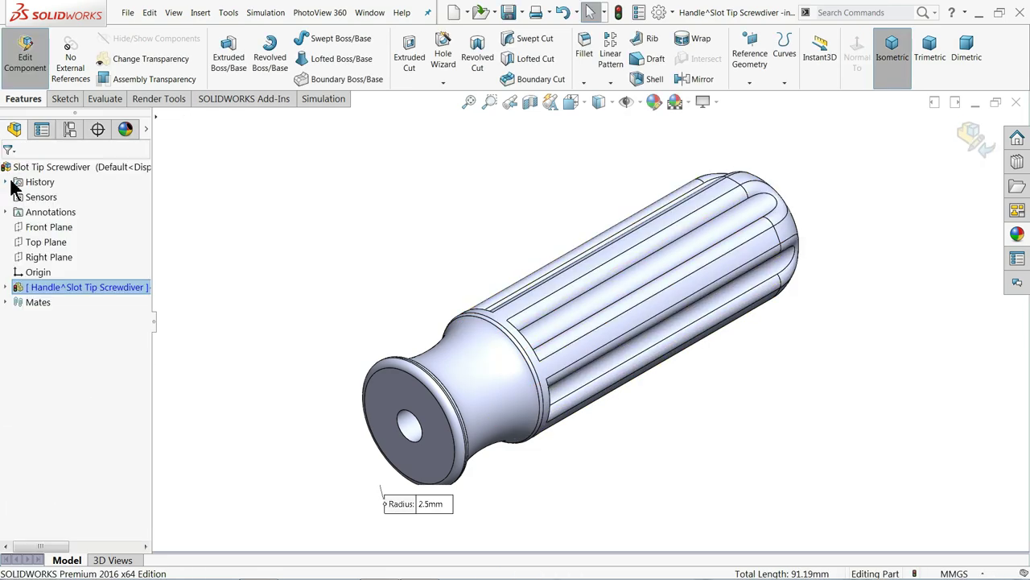
Fillet the loop of six flute edges at the neck with a 1 mm radius
click(404, 212)
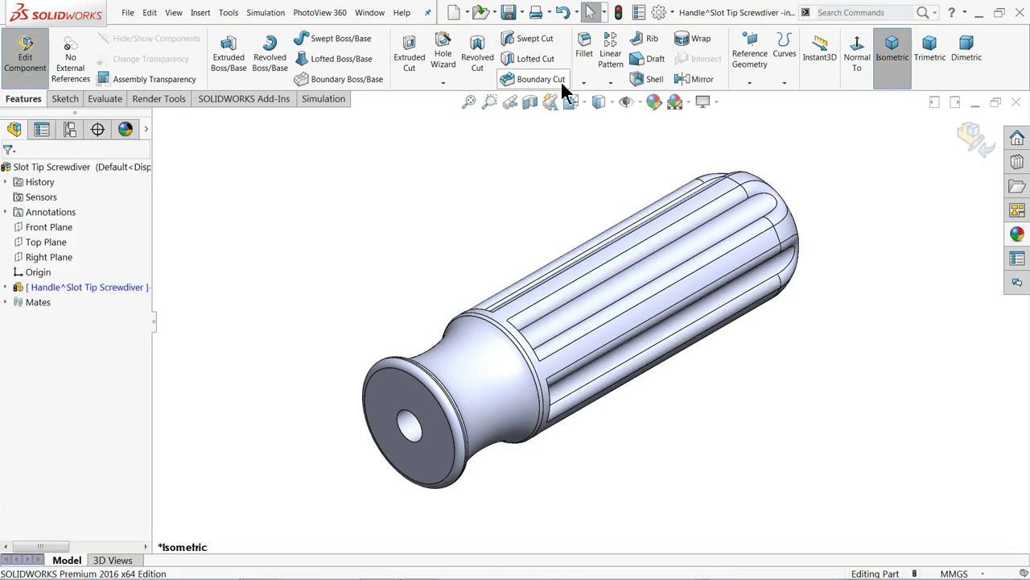
key(Return)
mouse_move(536, 185)
middle_down()
mouse_move(448, 228)
mouse_move(533, 354)
middle_up()
scroll(532, 360, down, 3)
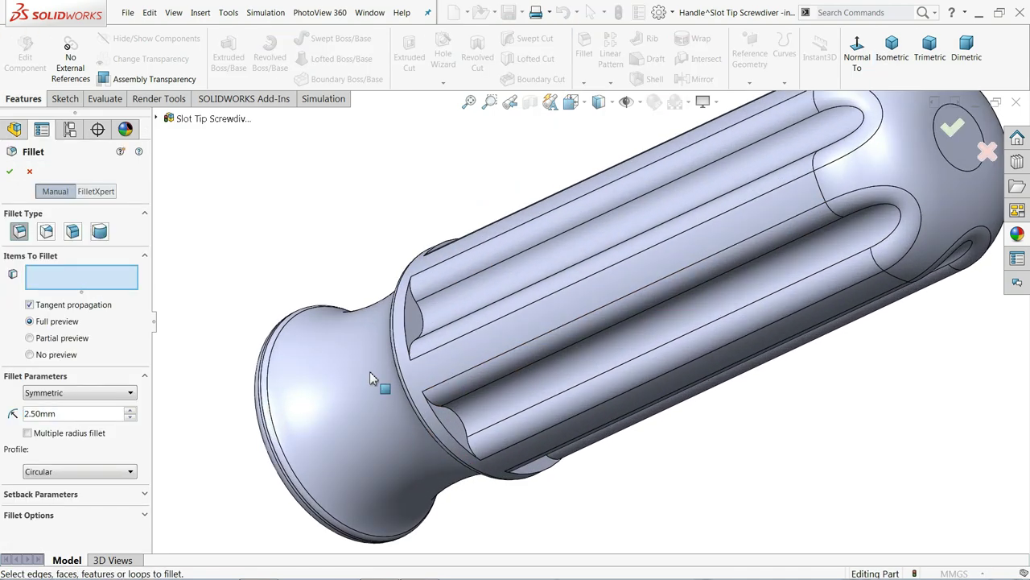
click(406, 336)
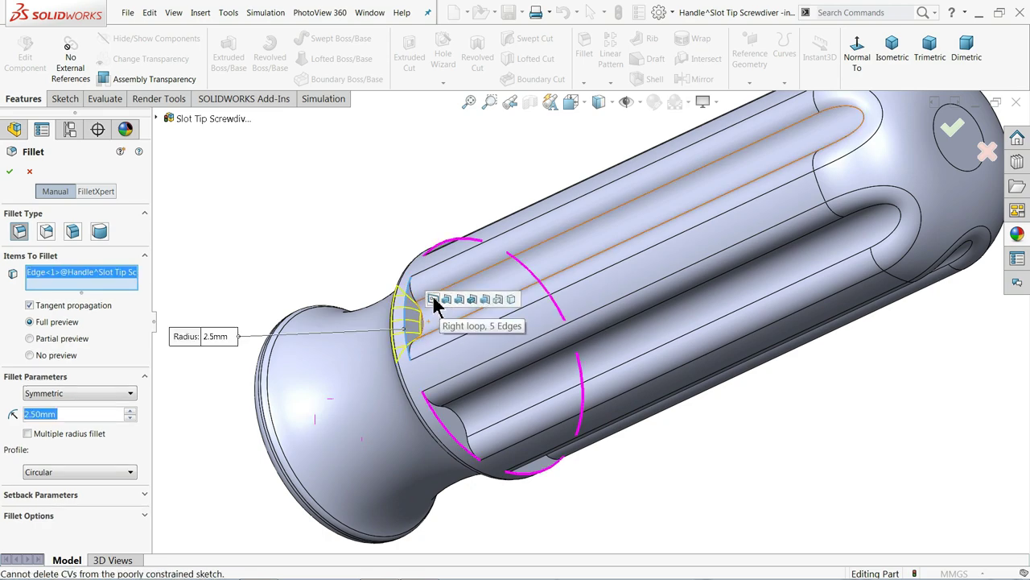
click(434, 299)
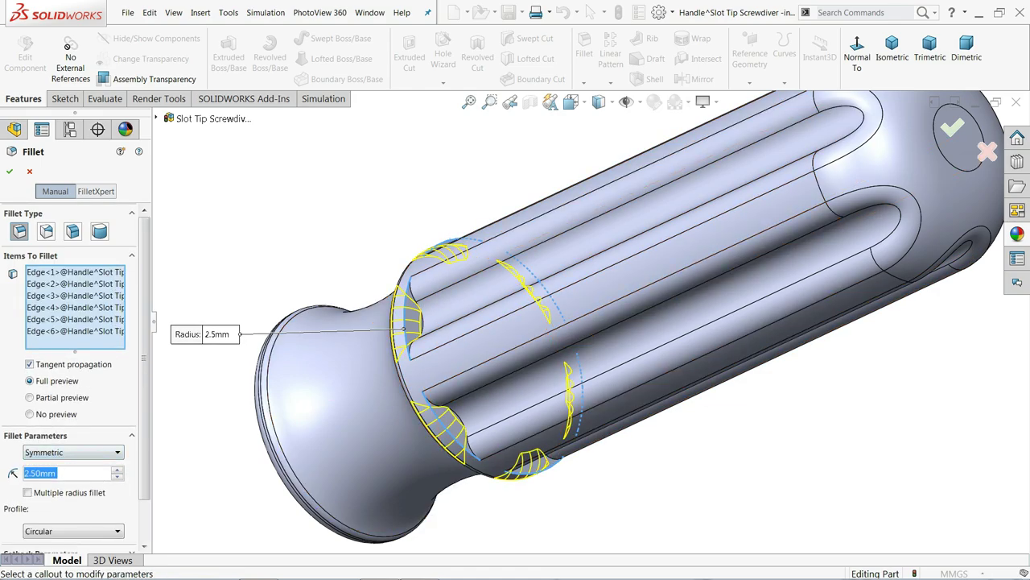
text(1)
key(Return)
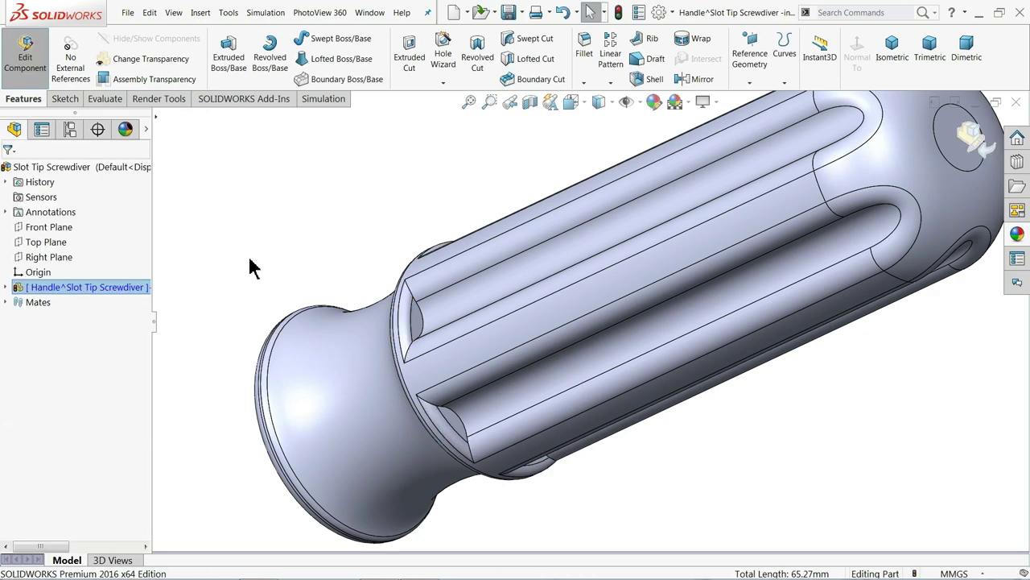
mouse_move(391, 265)
middle_down()
mouse_move(467, 241)
mouse_move(552, 173)
mouse_move(510, 228)
mouse_move(378, 218)
mouse_move(460, 220)
mouse_move(497, 182)
mouse_move(487, 202)
middle_up()
click(484, 201)
scroll(532, 200, up, 2)
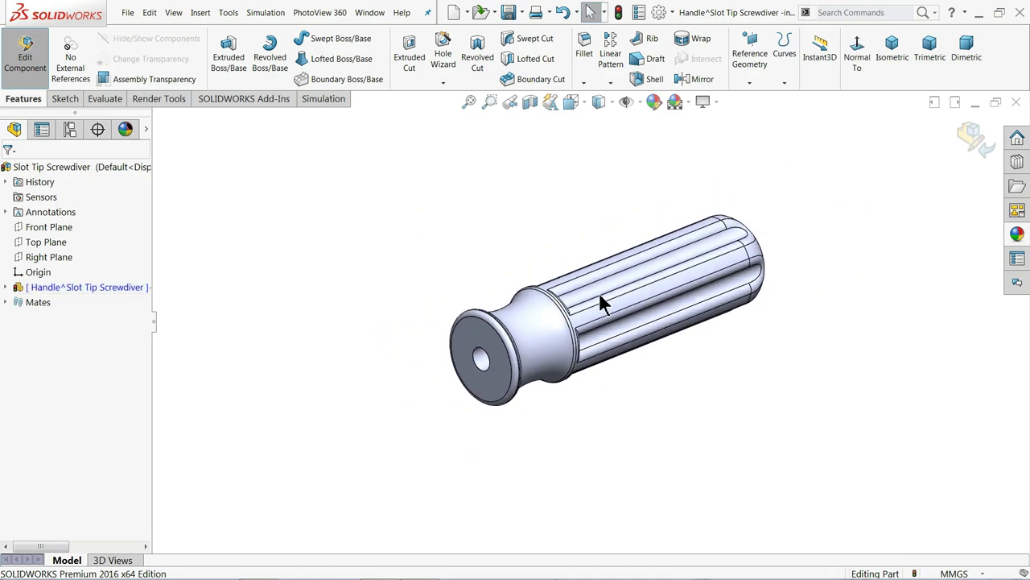
Exit Handle editing and insert a new empty part into the assembly
click(975, 143)
mouse_move(780, 259)
middle_down()
mouse_move(621, 260)
mouse_move(671, 225)
mouse_move(674, 205)
mouse_move(639, 260)
mouse_move(611, 279)
middle_up()
click(70, 84)
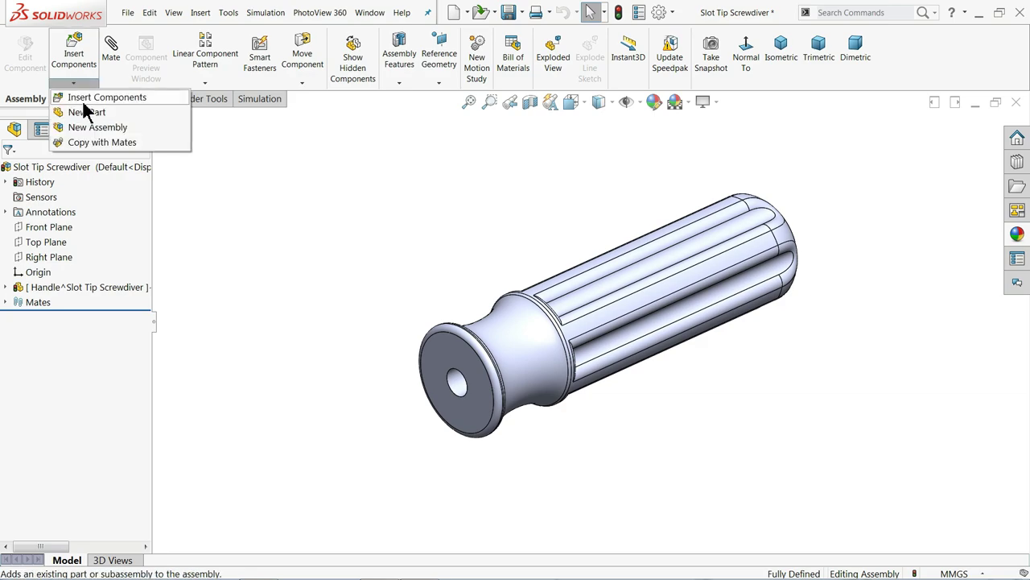
click(95, 116)
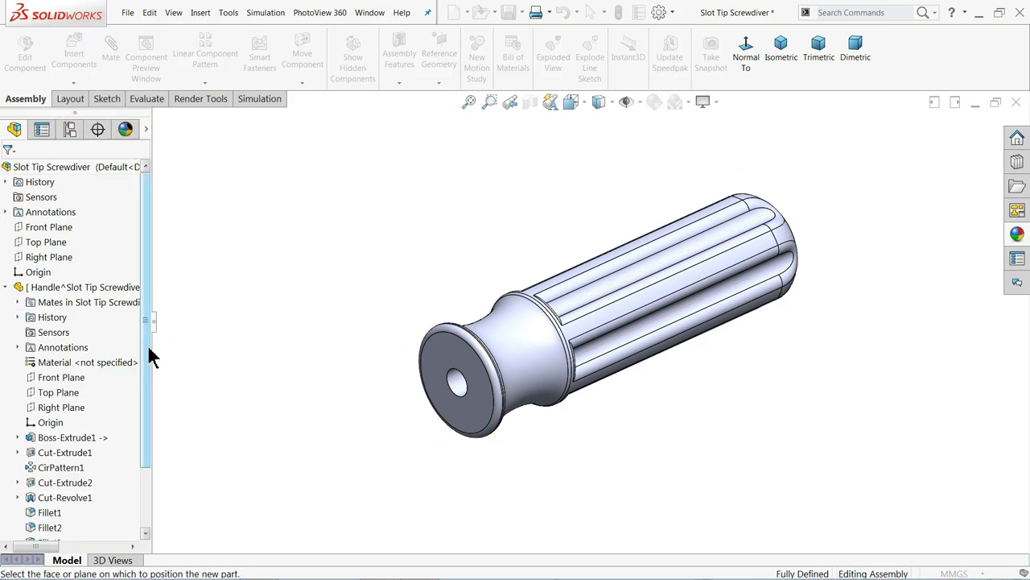
Rename the new part to 'Screw' and turn the model toward the handle's end
drag(145, 352, 142, 453)
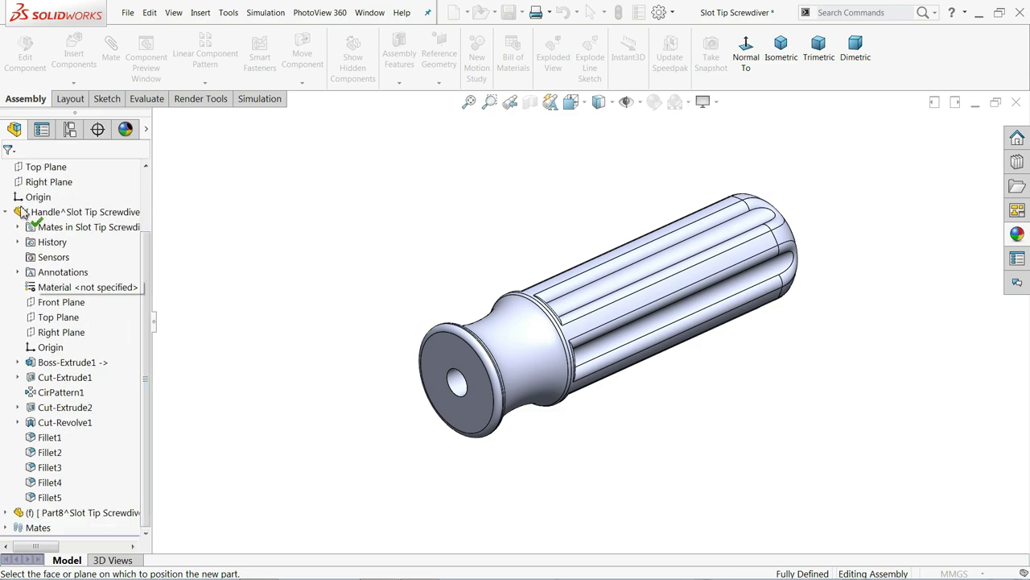
click(5, 213)
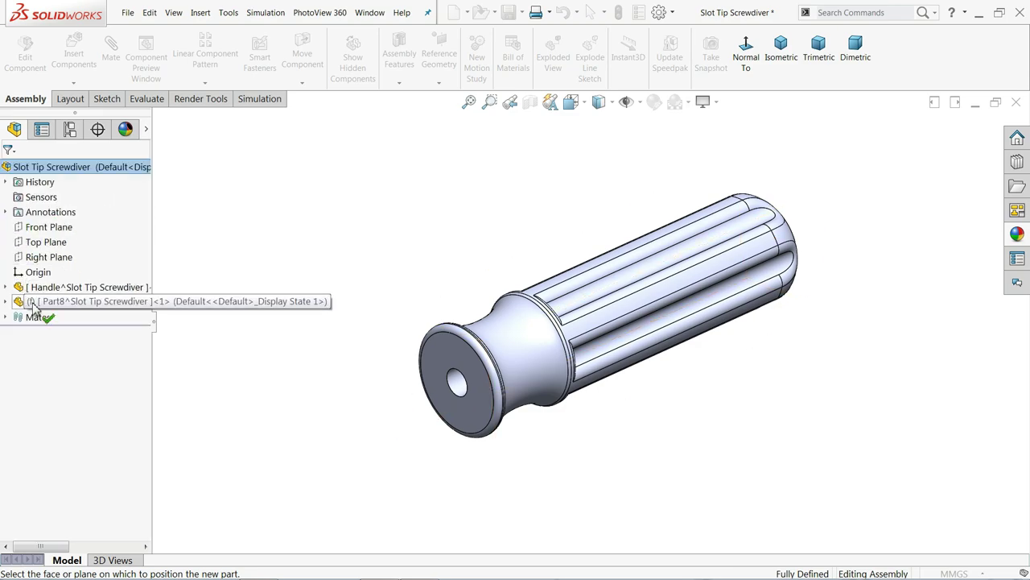
click(33, 304)
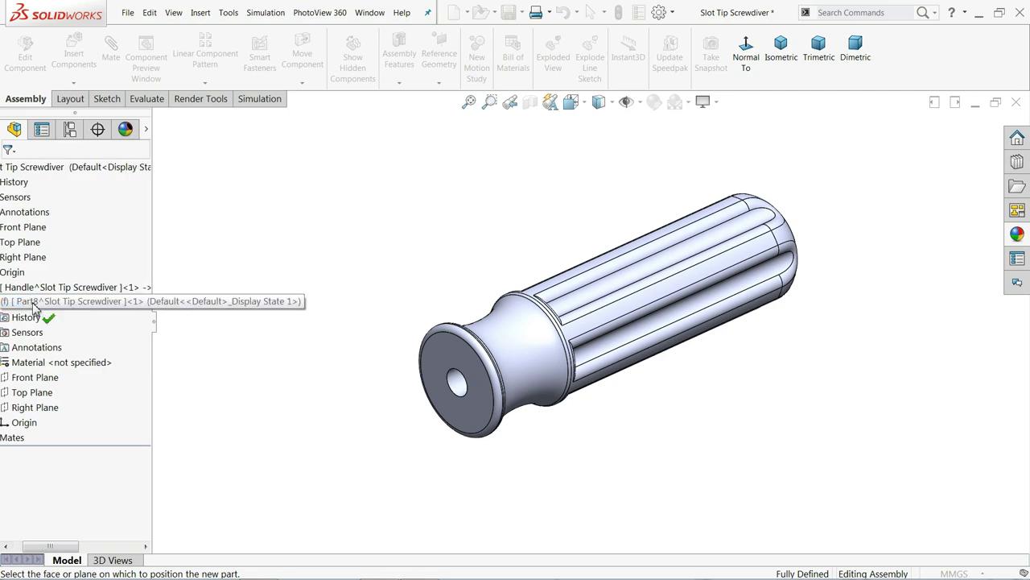
click(32, 306)
text(Screw)
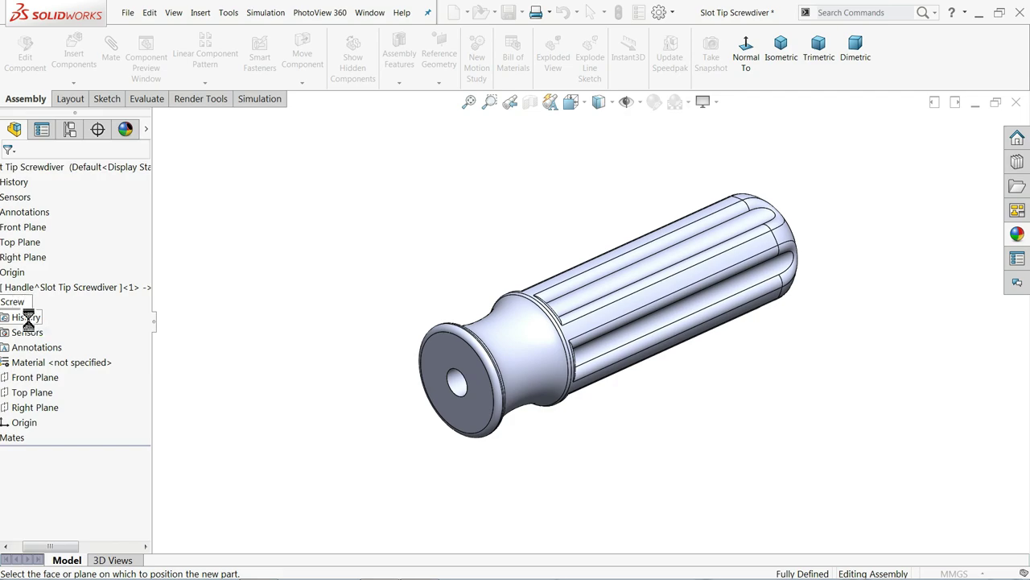
key(Return)
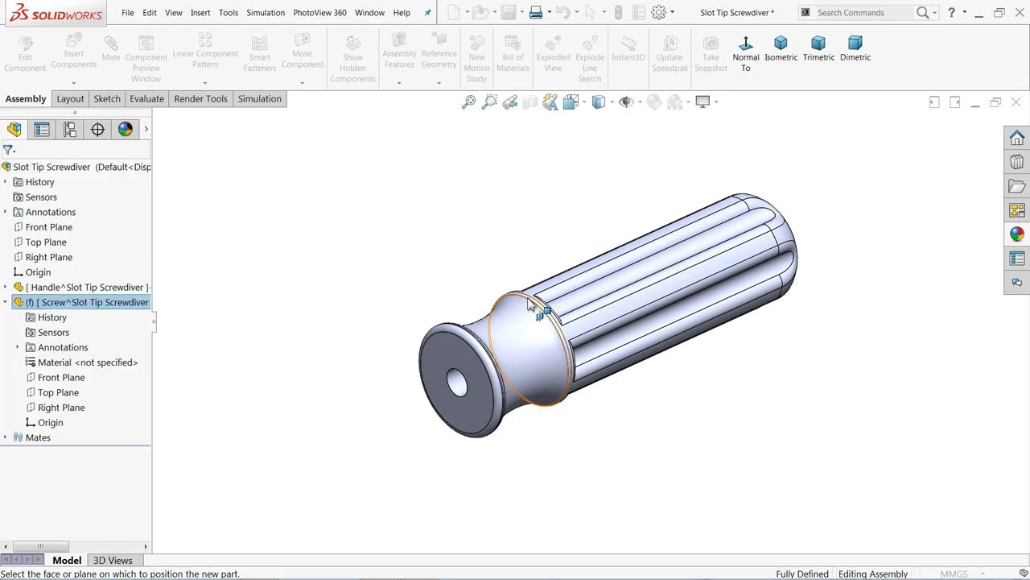
scroll(590, 353, down, 2)
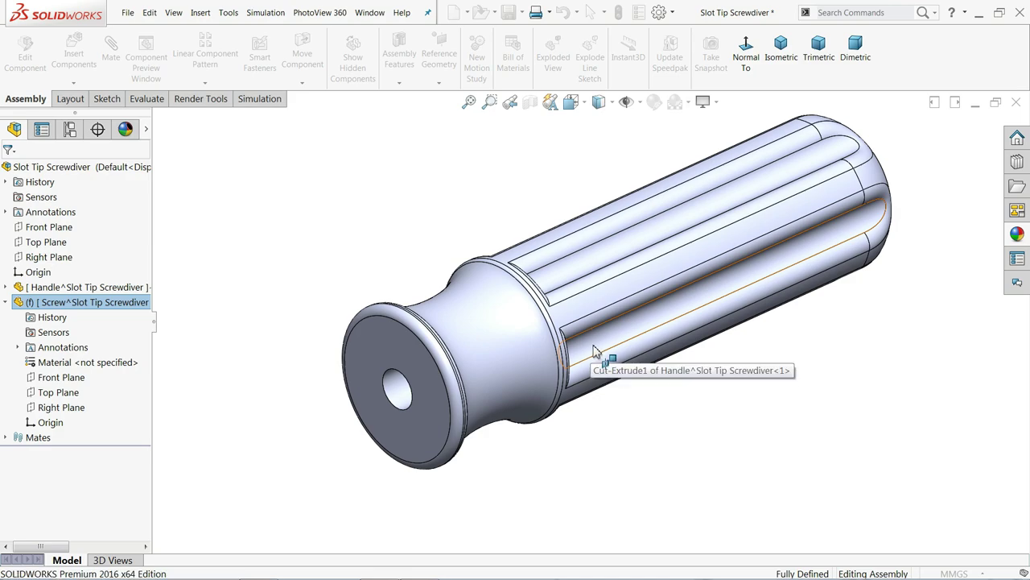
middle_drag(590, 353, 652, 296)
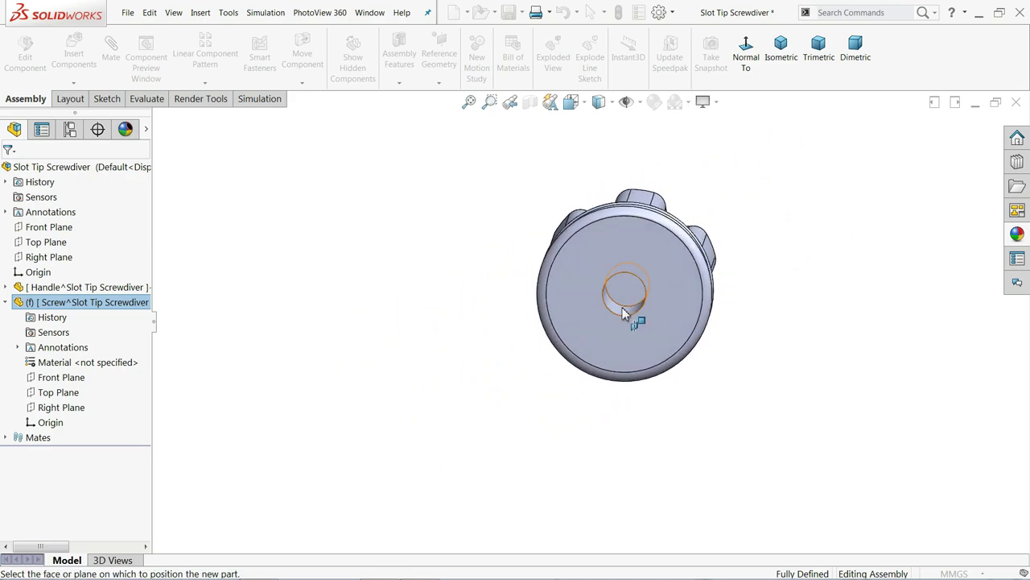
Sketch on the hole's bottom face and convert its 7 mm edge into a circle
click(630, 300)
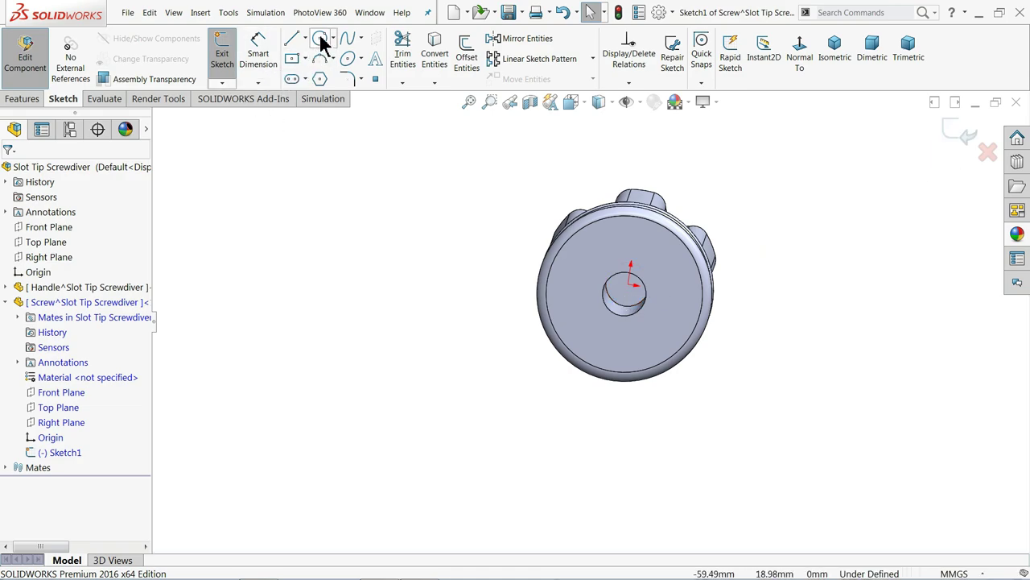
click(614, 304)
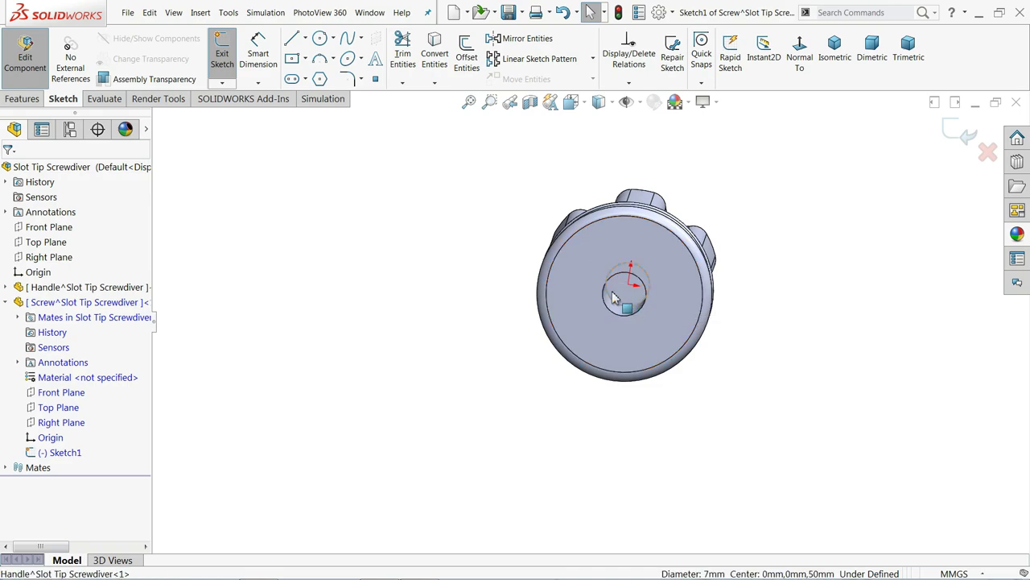
click(449, 63)
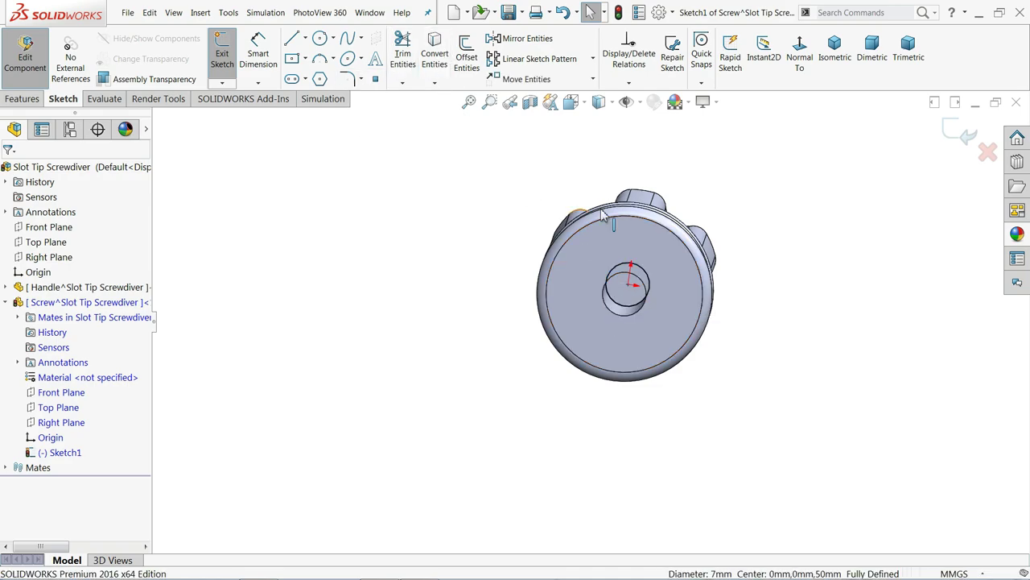
scroll(605, 207, up, 2)
mouse_move(605, 207)
middle_down()
mouse_move(562, 216)
mouse_move(536, 253)
mouse_move(548, 259)
middle_up()
Extrude the 7 mm circle 150 mm from the handle to form the screwdriver shaft
click(24, 98)
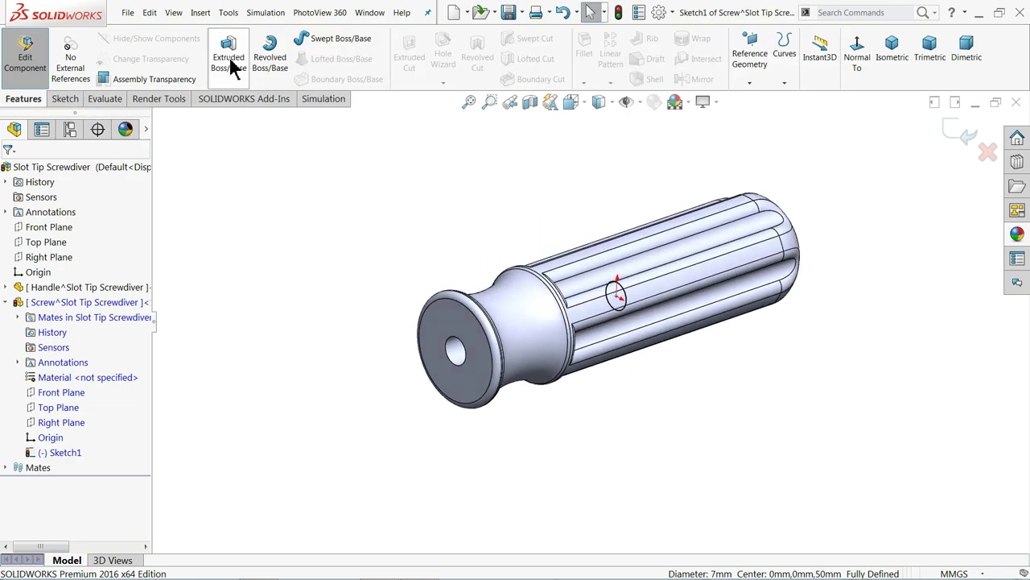
click(231, 66)
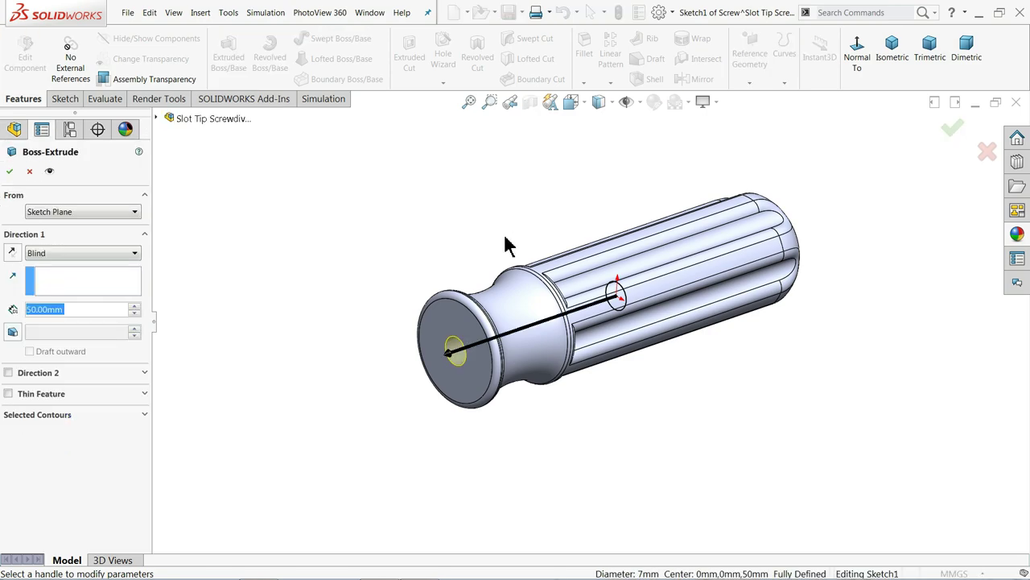
text(150)
key(Return)
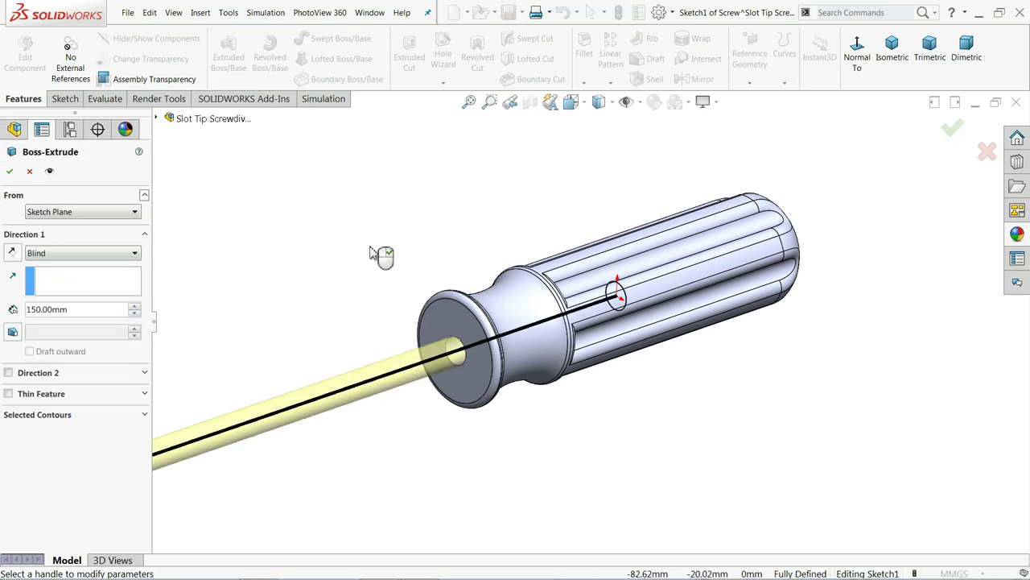
scroll(400, 271, up, 2)
scroll(457, 337, up, 1)
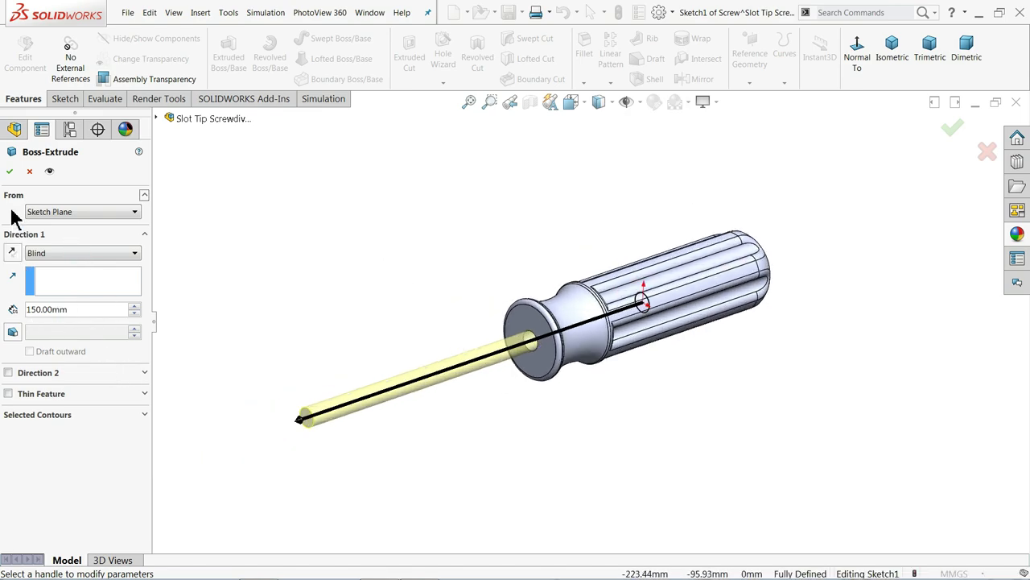
click(9, 173)
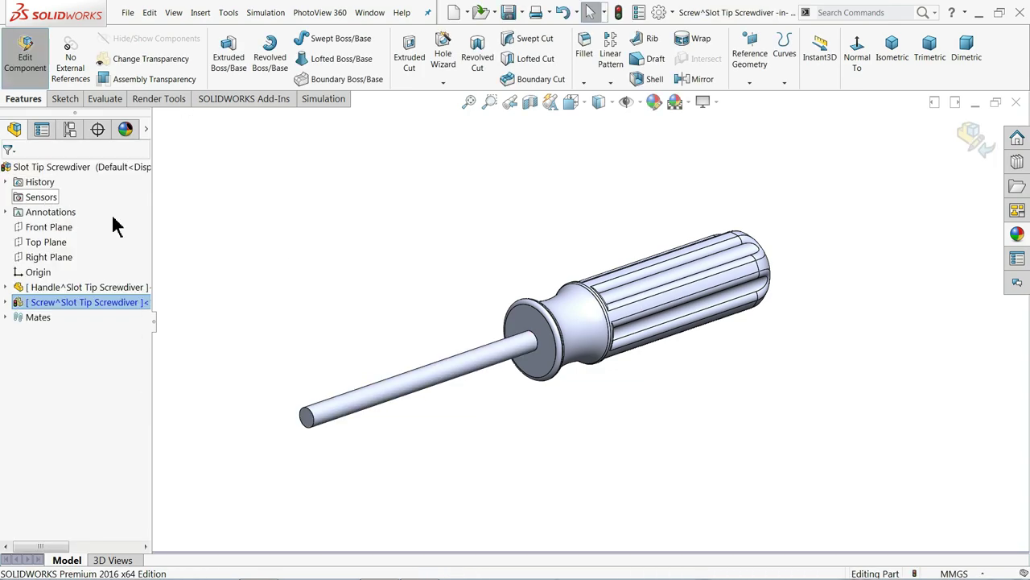
click(978, 12)
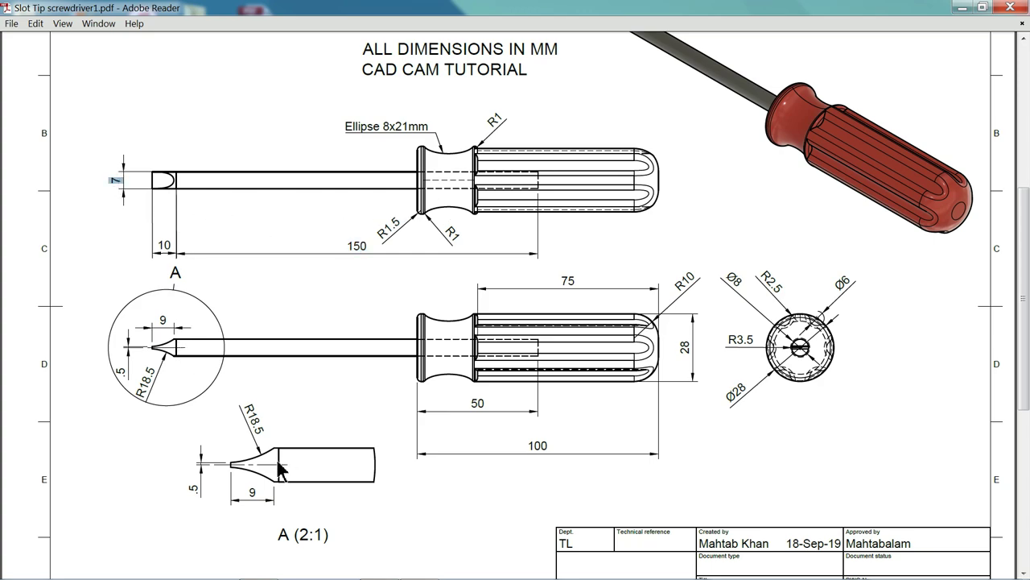
scroll(282, 471, down, 1)
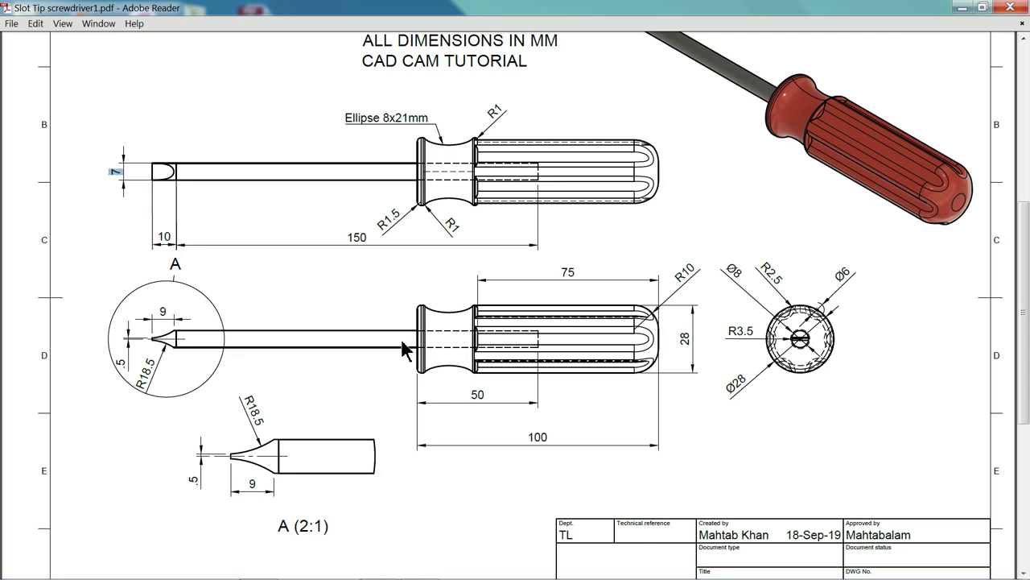
Return to the model and start a sketch on the shaft's free end face
scroll(418, 323, up, 1)
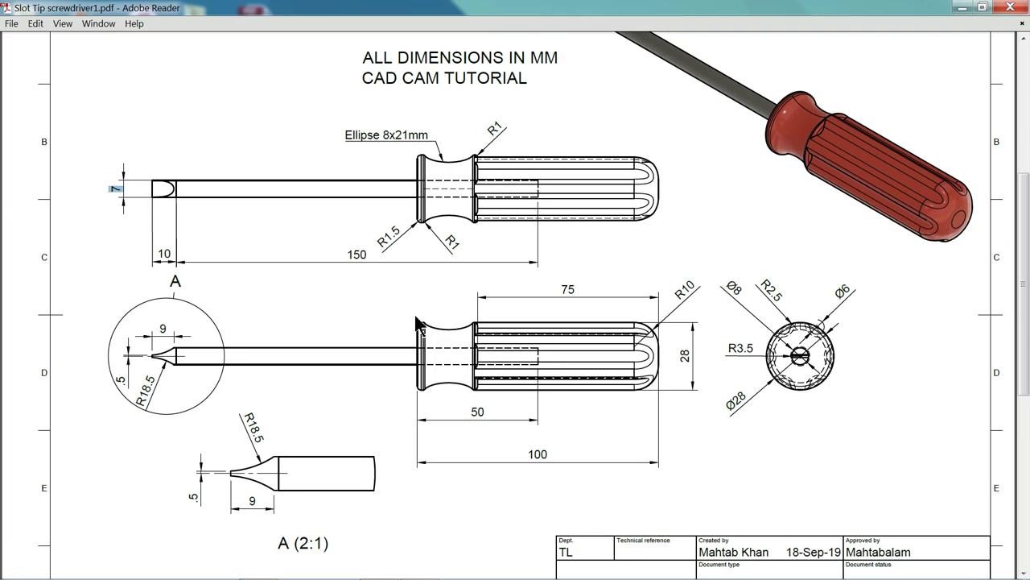
key(alt+Tab)
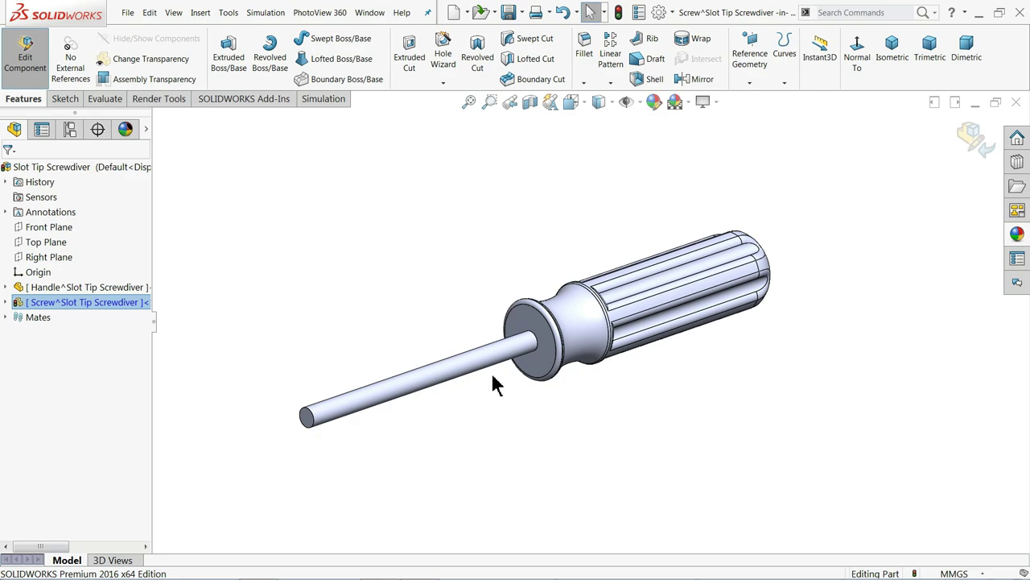
scroll(495, 385, down, 2)
scroll(298, 434, down, 4)
scroll(400, 385, down, 1)
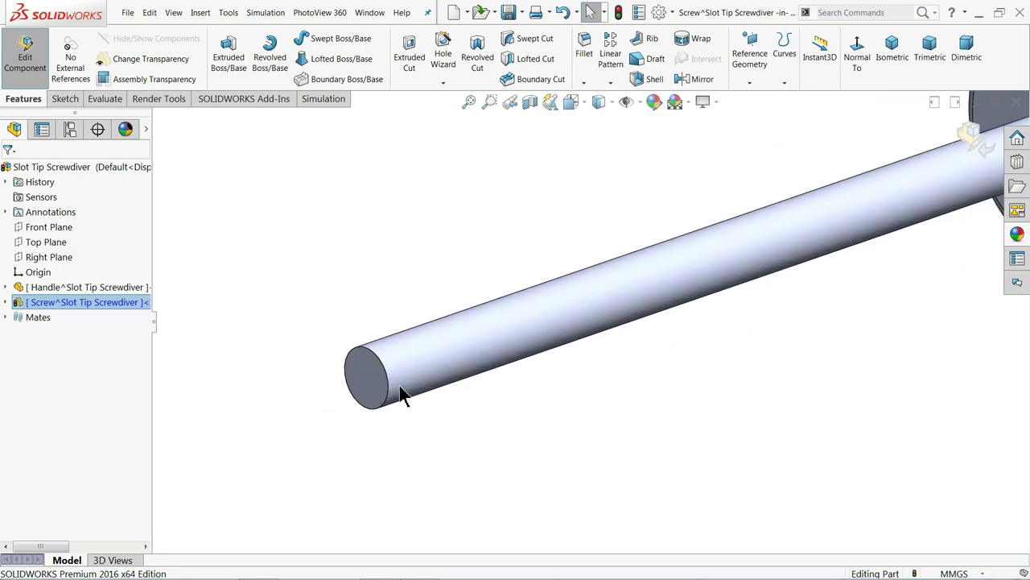
click(359, 373)
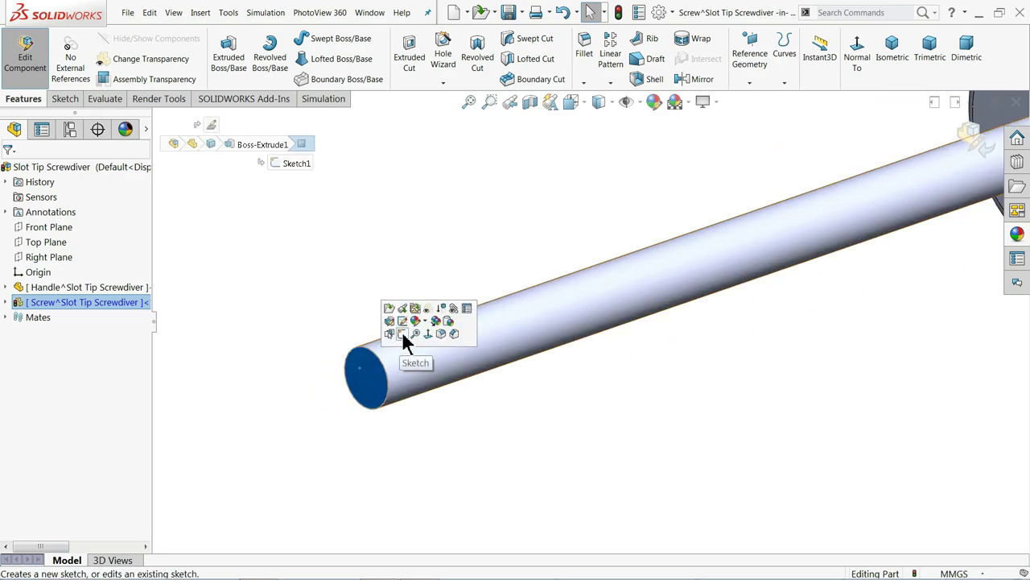
click(402, 335)
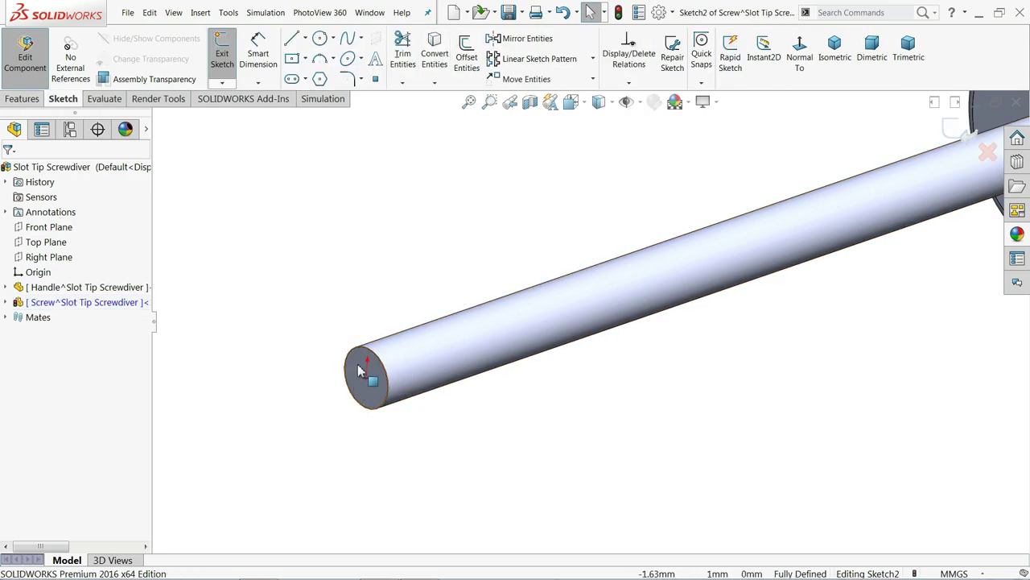
Extrude the end-face sketch 10 mm as a separate, unmerged tip body
click(31, 100)
click(236, 58)
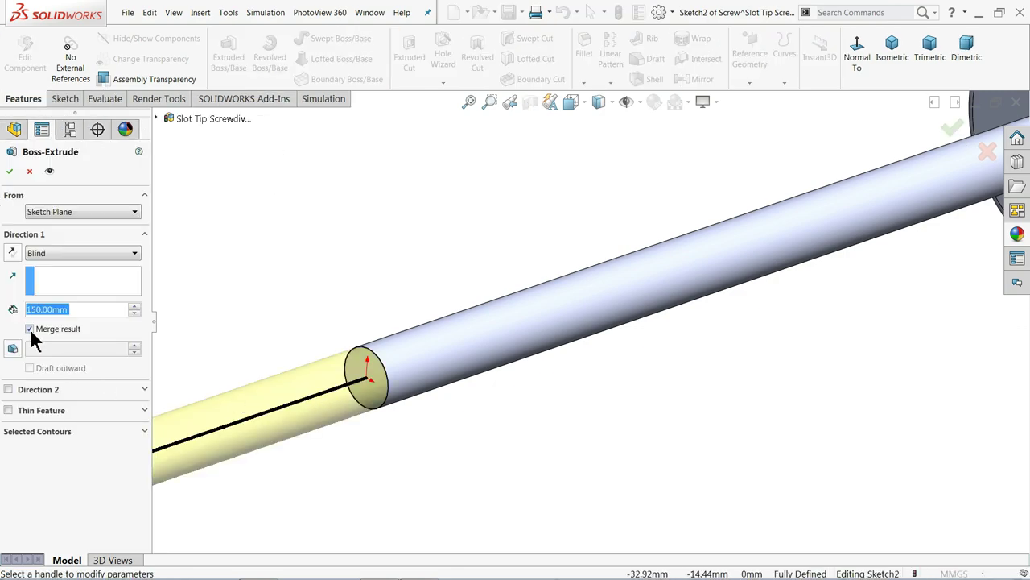
text(10)
key(Return)
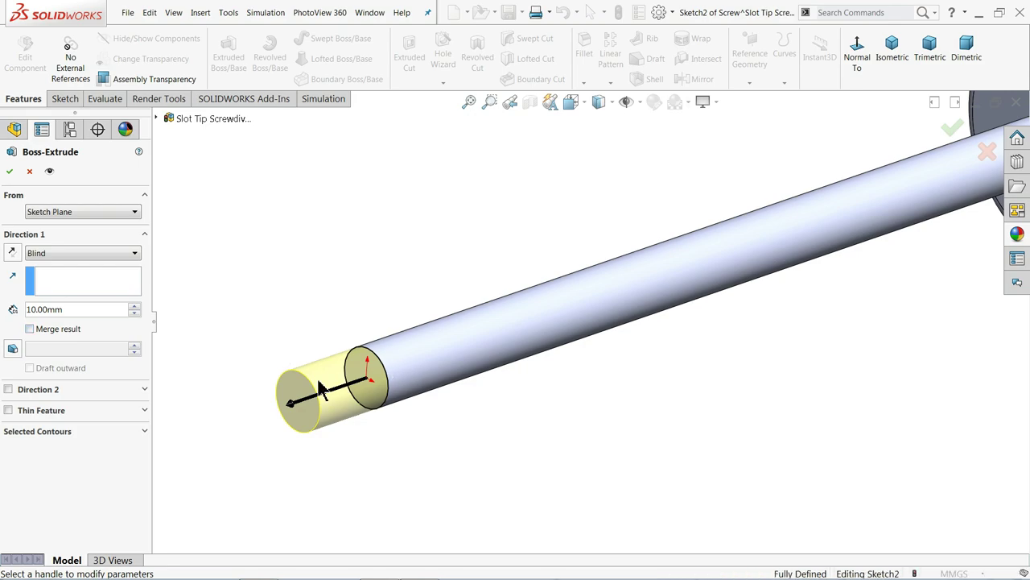
click(10, 172)
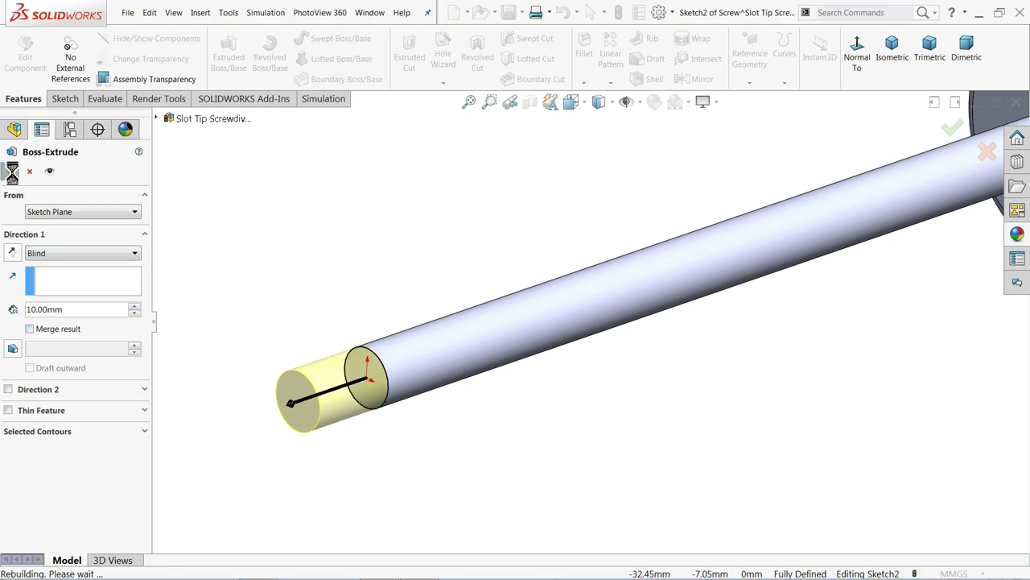
Check the Screw's two solid bodies in the feature tree, view isometric, and select Right Plane
click(341, 389)
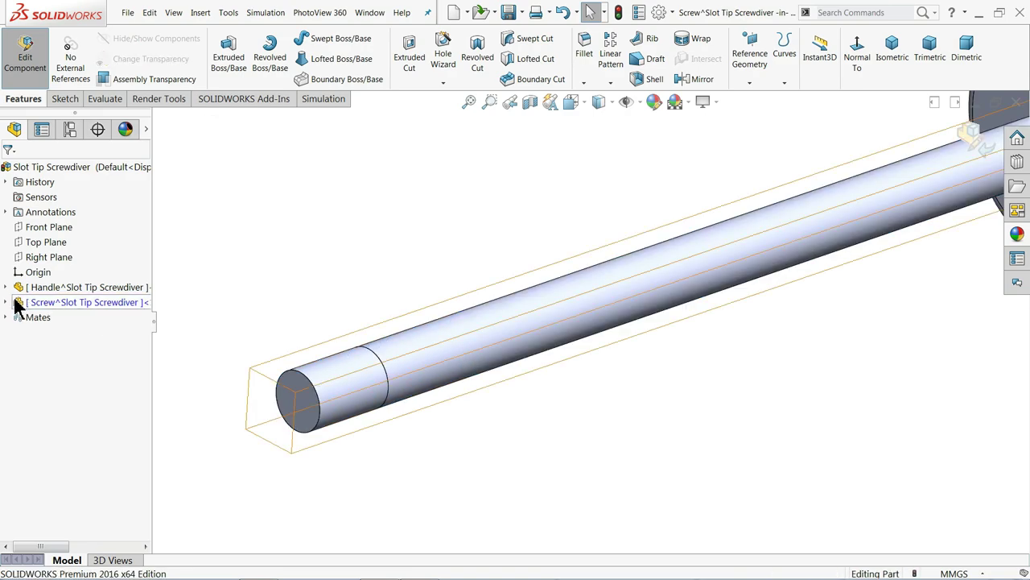
click(8, 303)
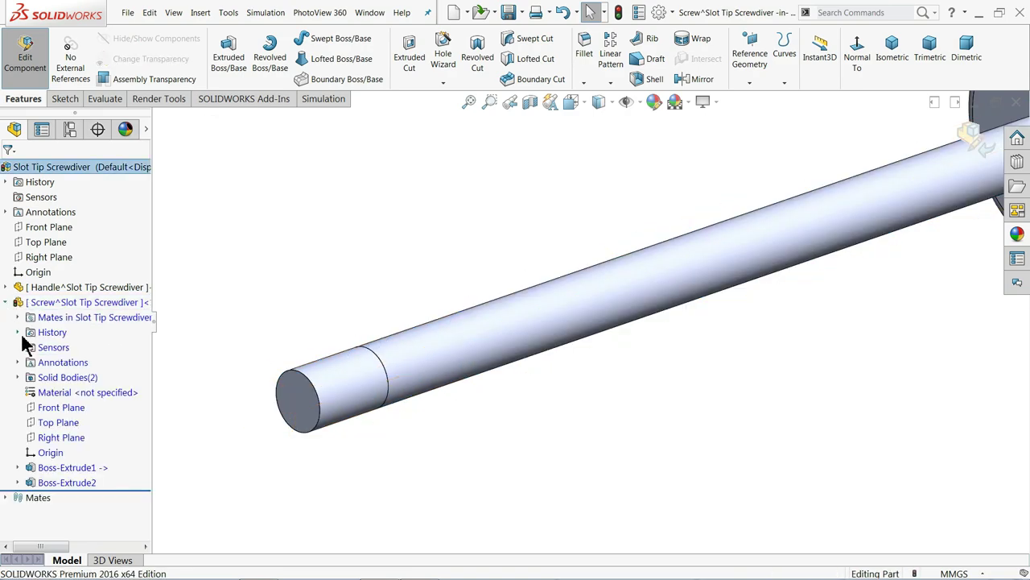
click(18, 377)
click(17, 378)
click(6, 301)
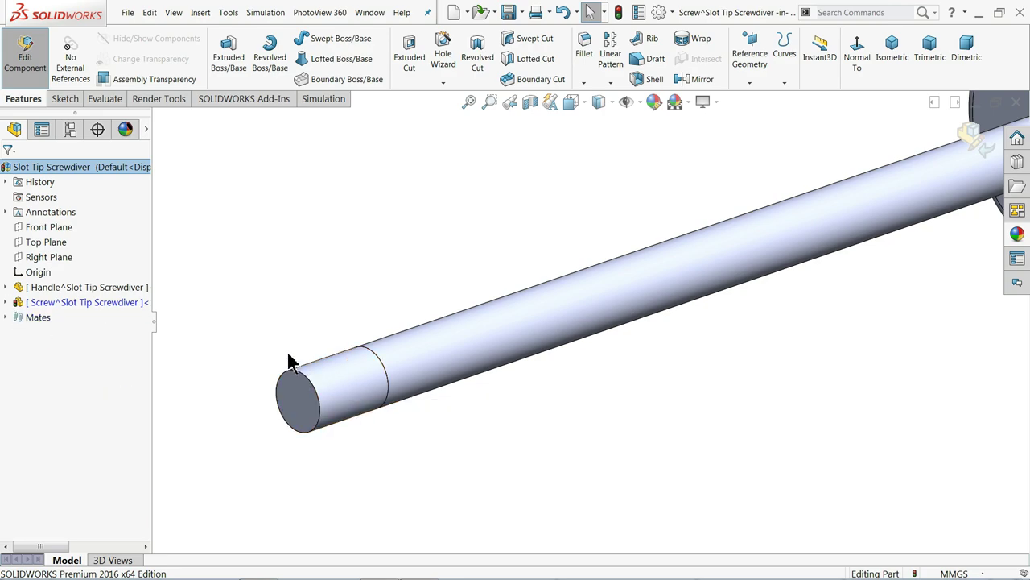
click(7, 302)
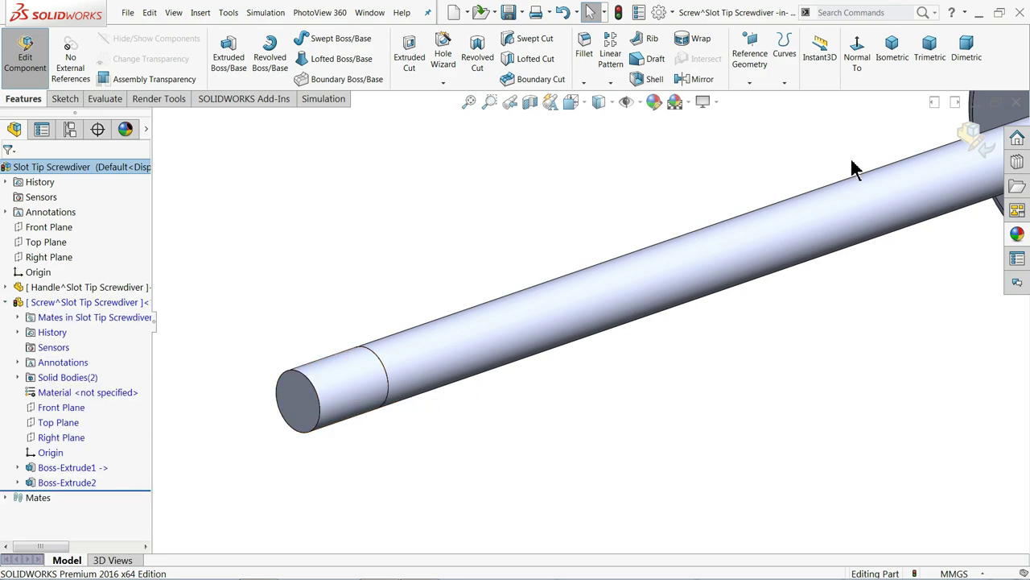
click(892, 50)
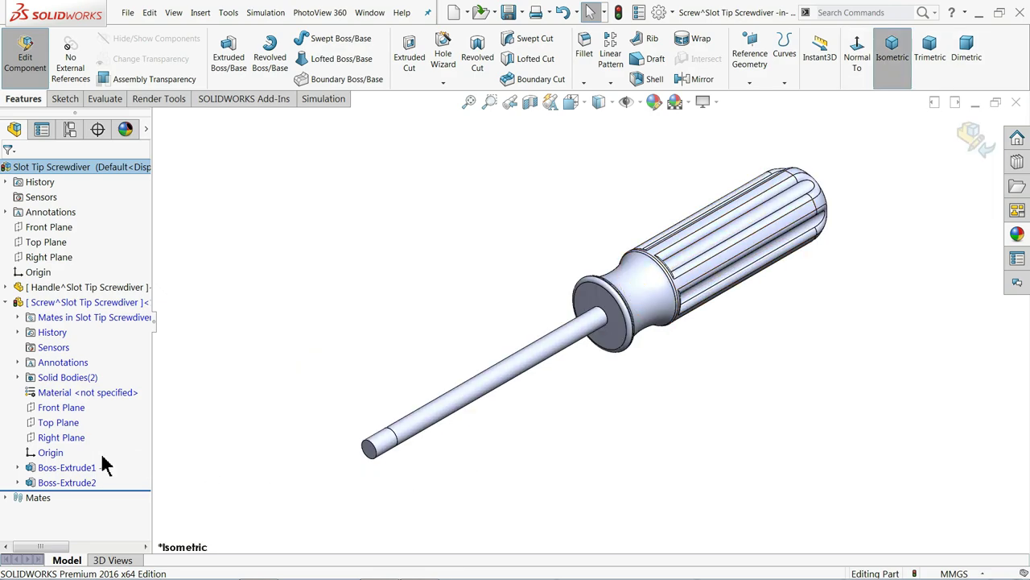
click(61, 437)
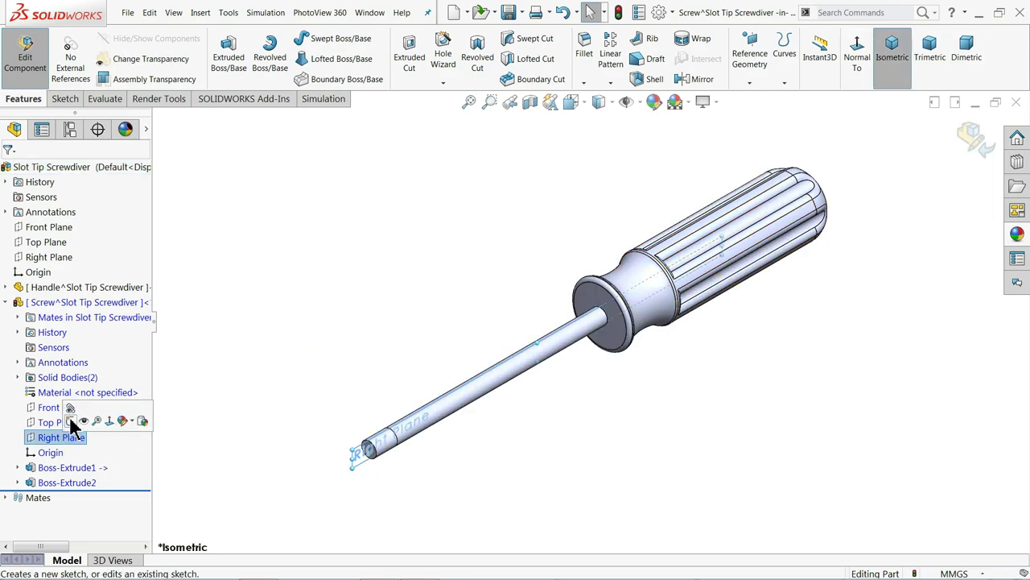
Sketch on the Right Plane a centreline from the shaft's left end to the tip edge
click(70, 422)
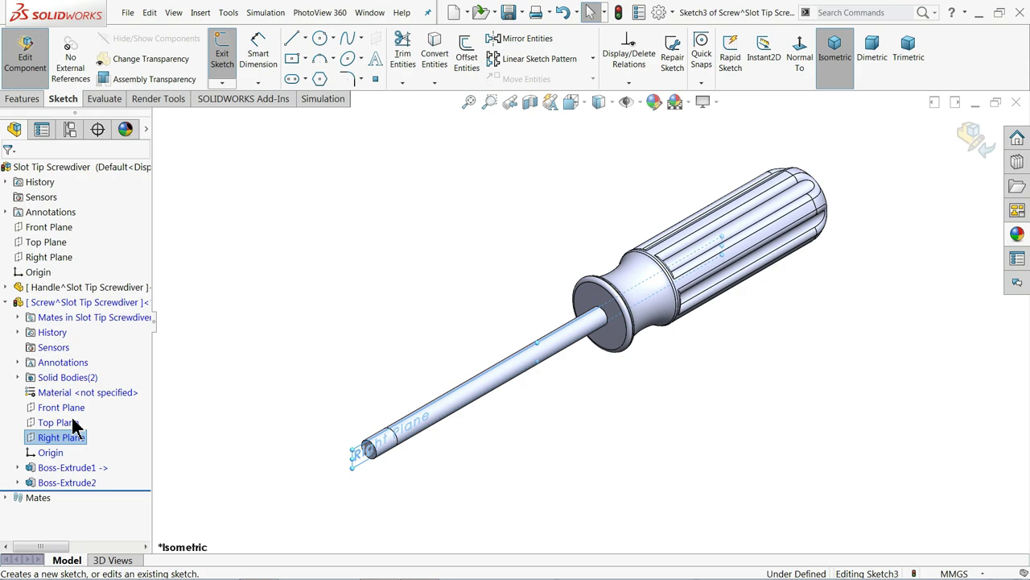
click(794, 65)
scroll(410, 328, down, 3)
scroll(400, 341, down, 2)
scroll(442, 332, down, 3)
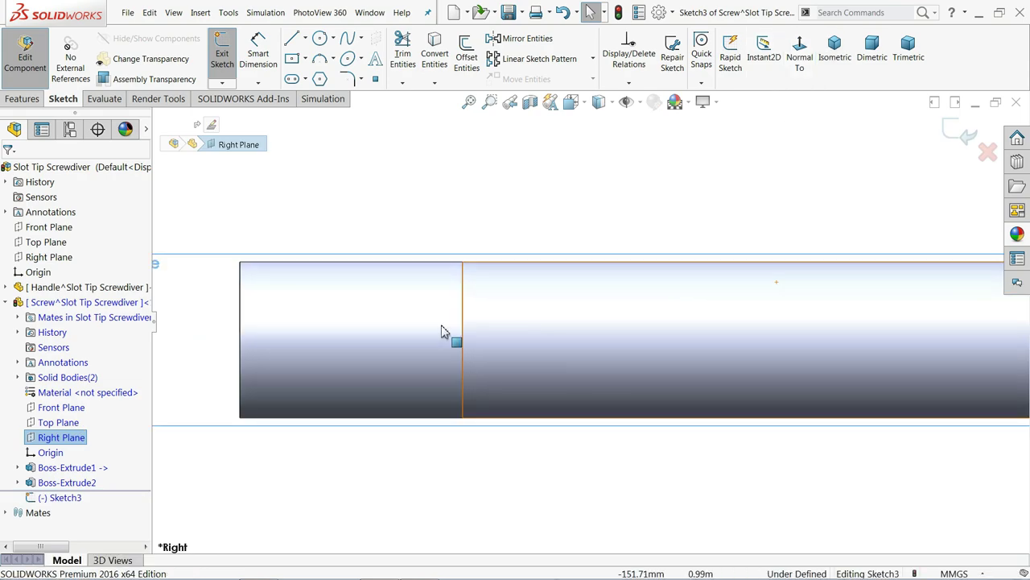
click(306, 38)
click(321, 72)
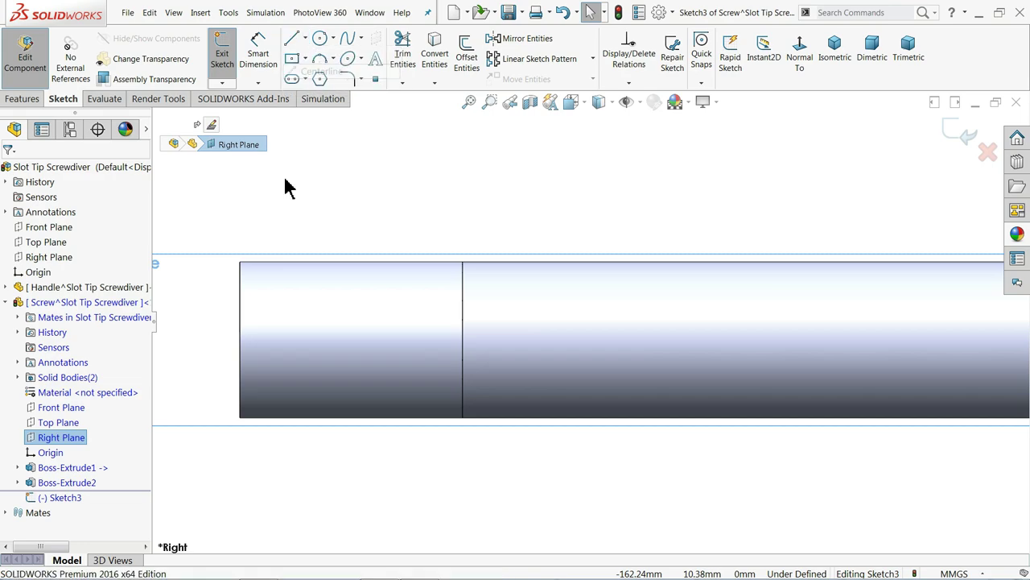
click(240, 339)
click(463, 339)
right_click(475, 318)
click(502, 326)
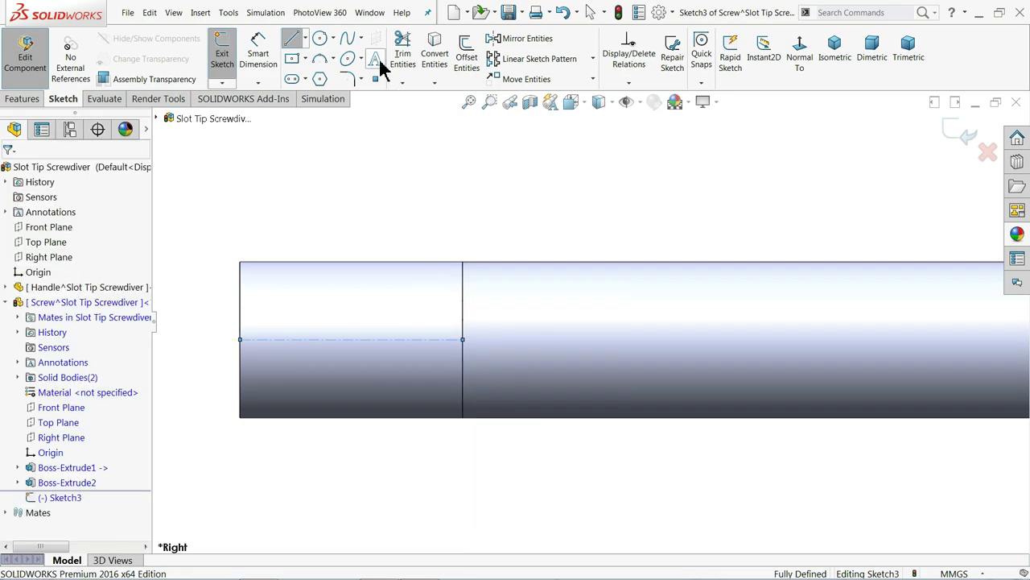
Draw a 3-point arc from the shaft's top edge down to near the centreline
click(332, 59)
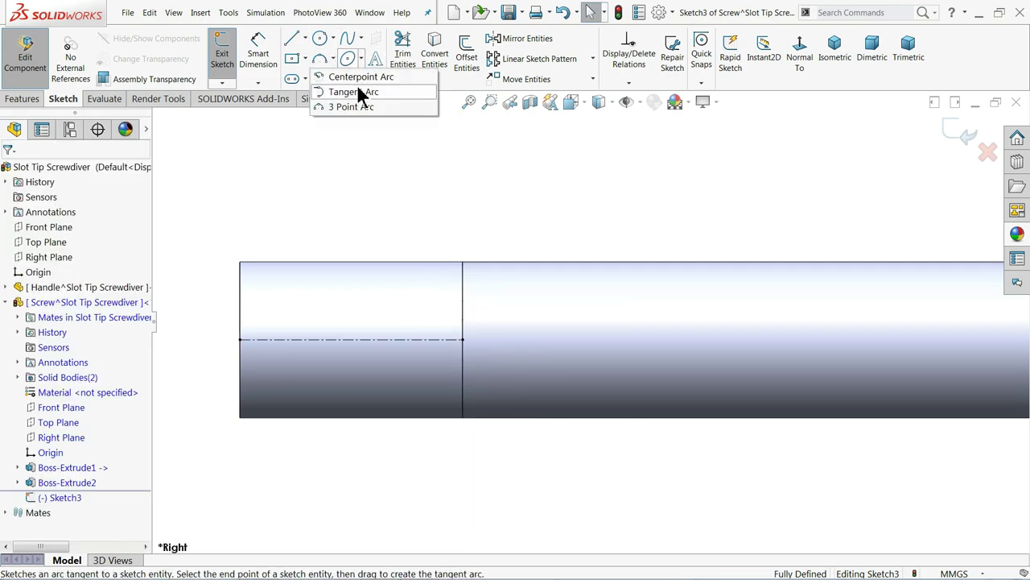
click(351, 106)
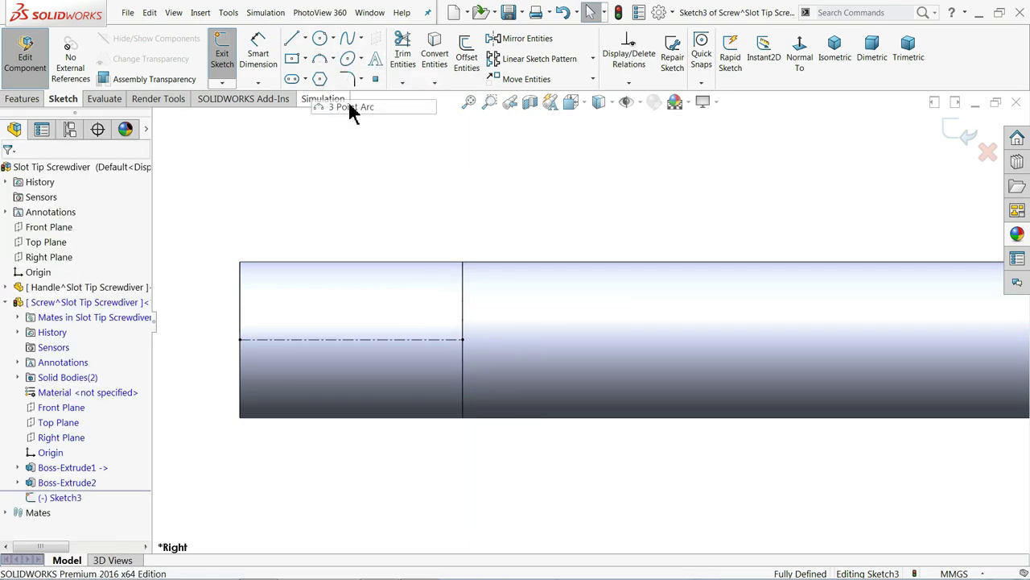
click(430, 264)
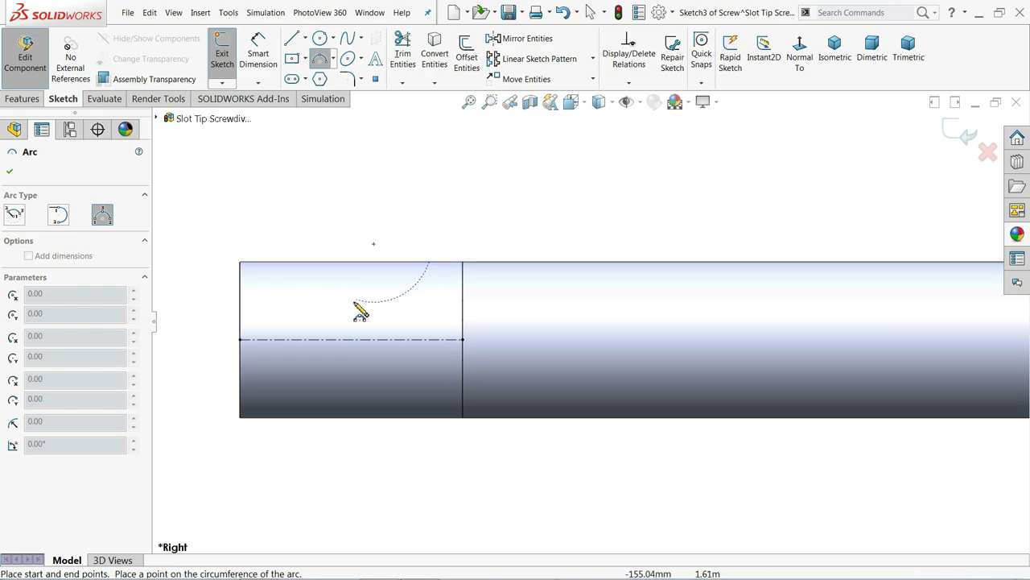
click(241, 326)
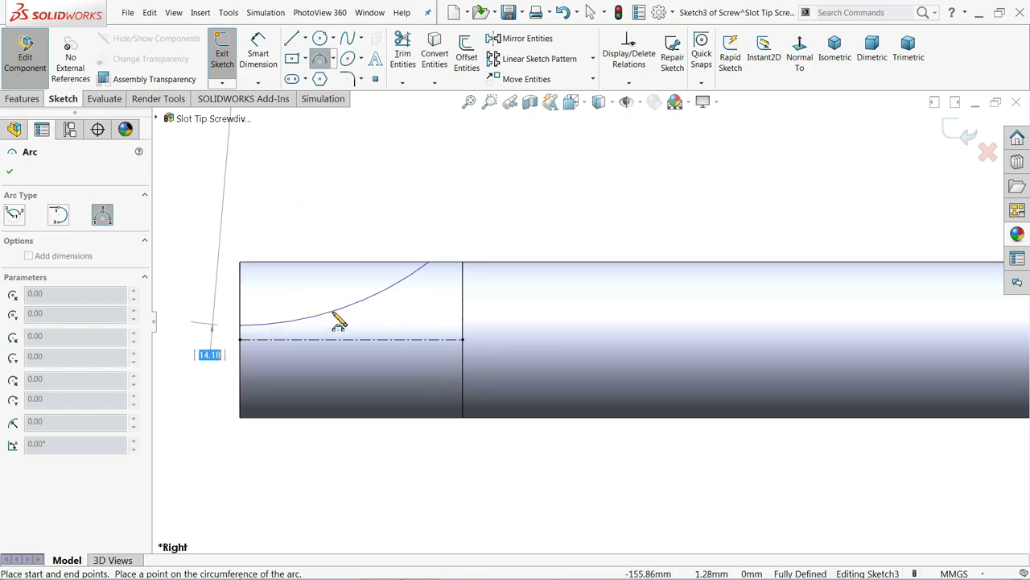
click(314, 316)
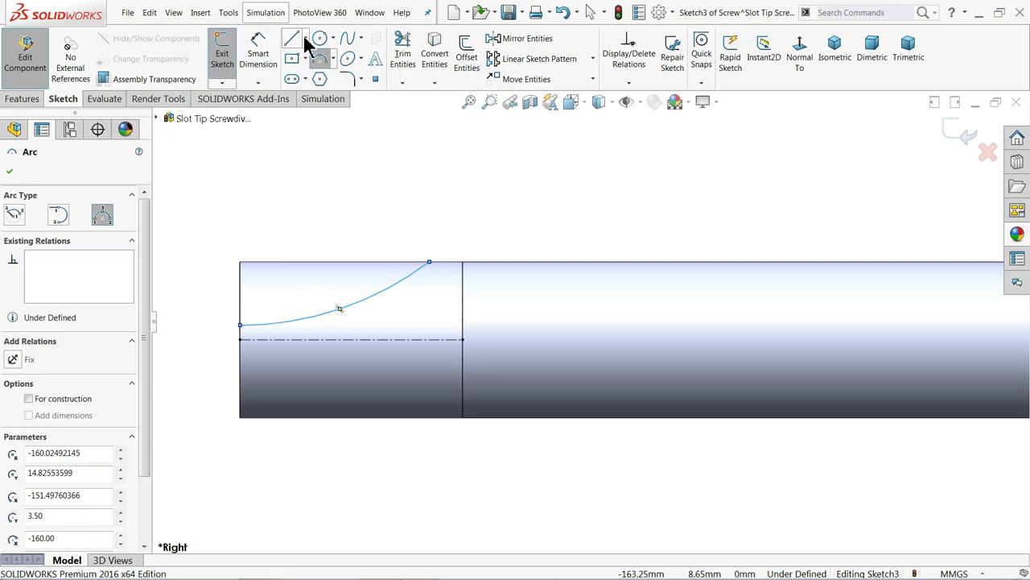
Close the tip profile with a top line and a vertical line to the arc's end
click(429, 263)
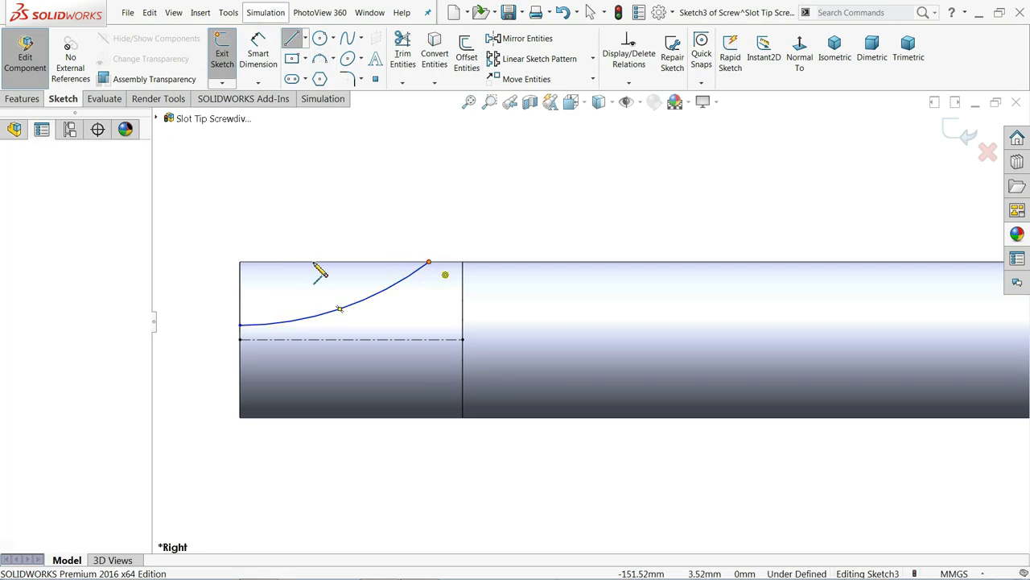
click(240, 263)
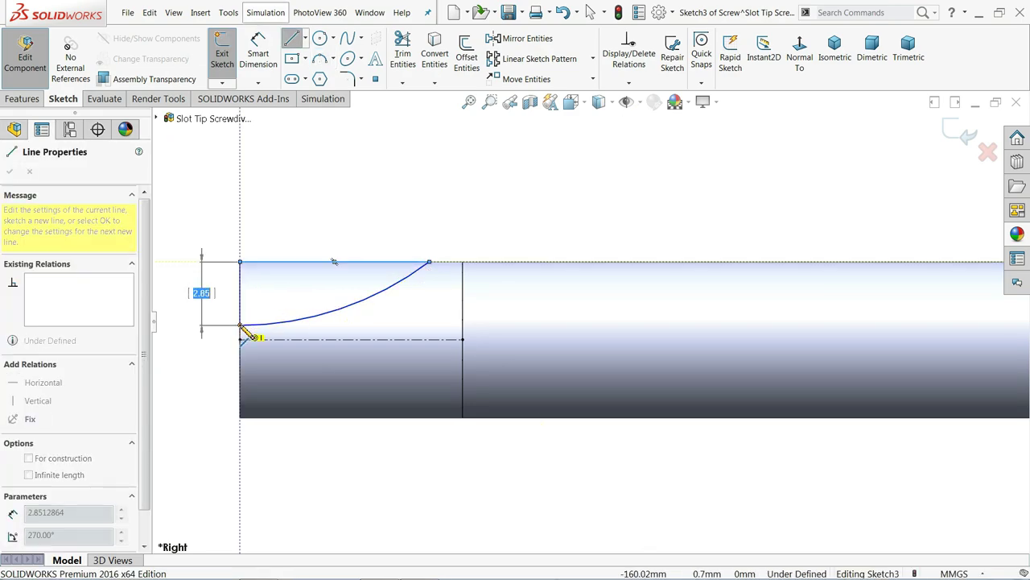
click(239, 326)
right_click(295, 202)
click(314, 202)
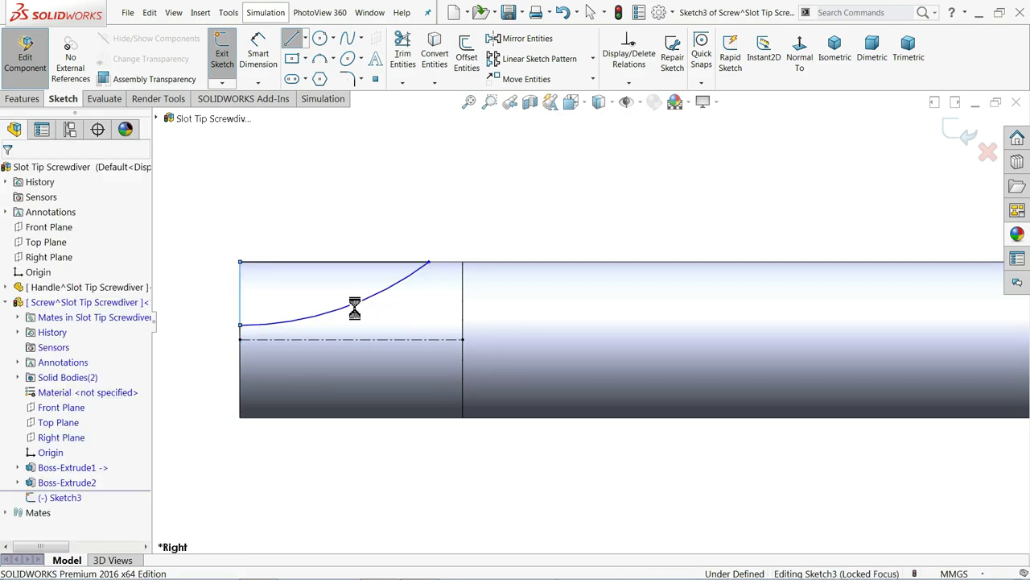
scroll(328, 304, down, 1)
click(258, 50)
Dimension the top line to 9 mm and the arc's lower end 0.5 mm above the centreline
click(348, 254)
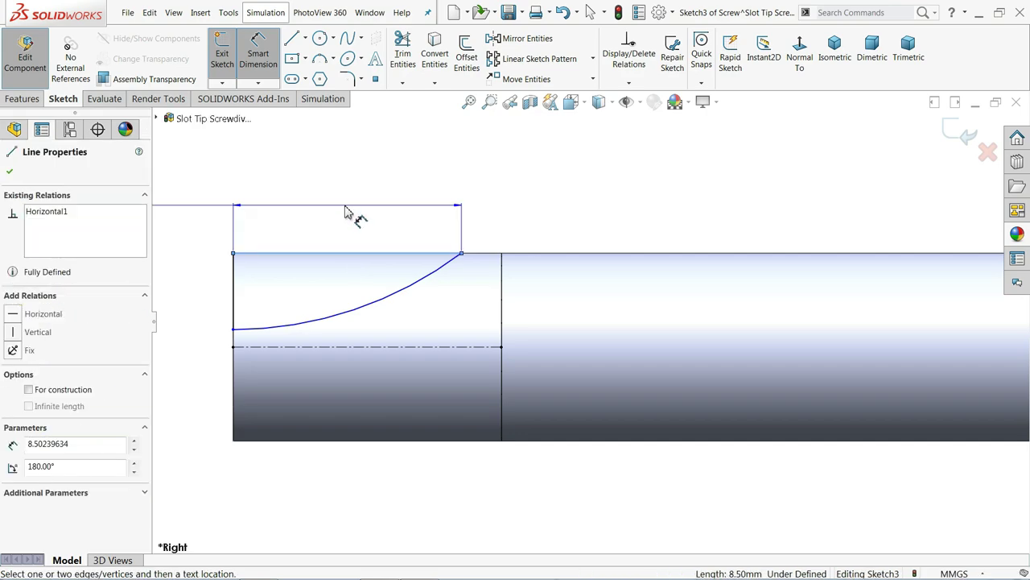
click(345, 211)
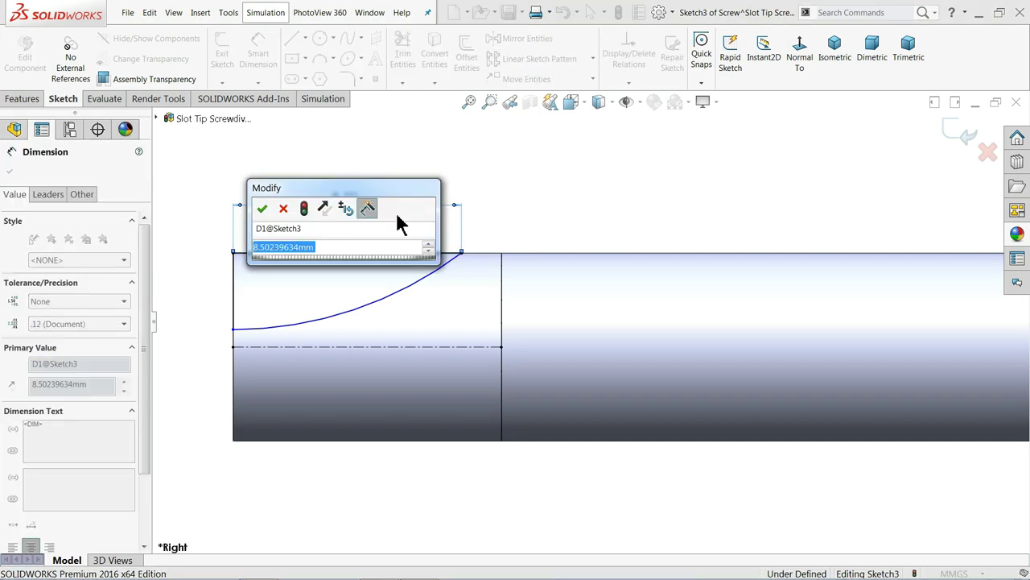
text(9)
key(Return)
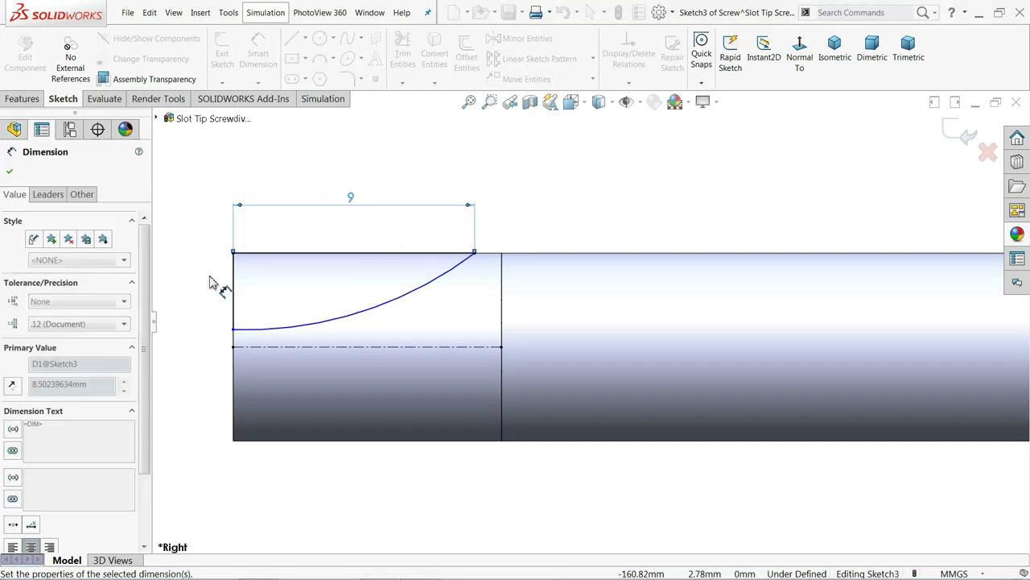
click(201, 320)
scroll(258, 346, down, 4)
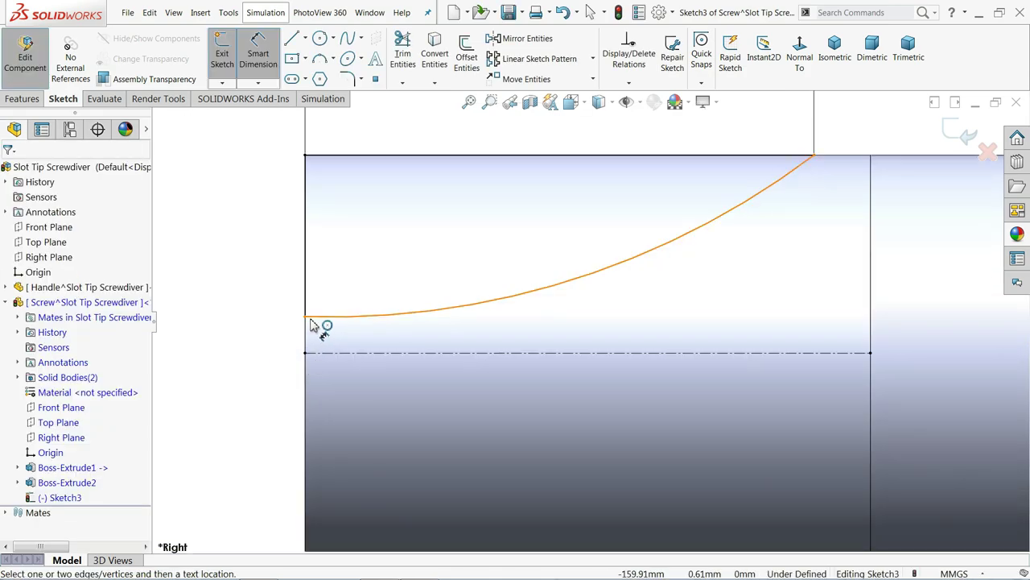
click(309, 322)
click(306, 354)
click(241, 333)
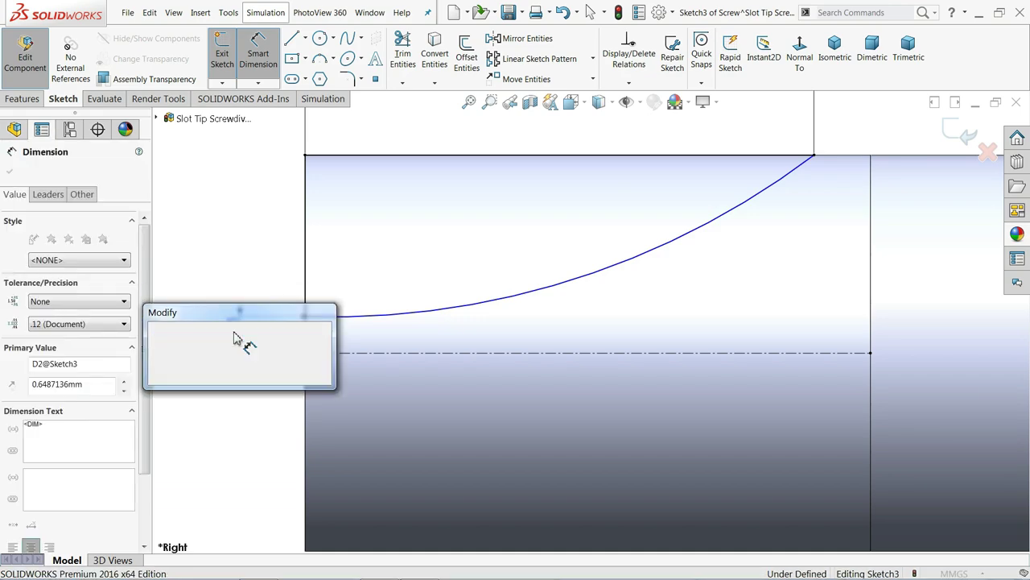
text(0.5)
click(157, 333)
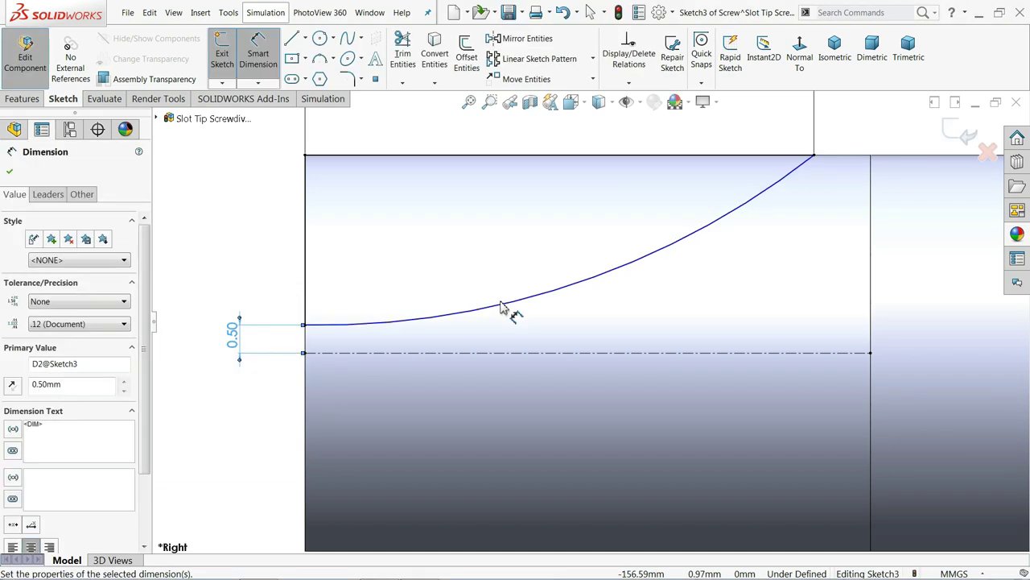
Set the tip arc radius to 18.5 mm, fully defining the sketch
scroll(507, 308, up, 3)
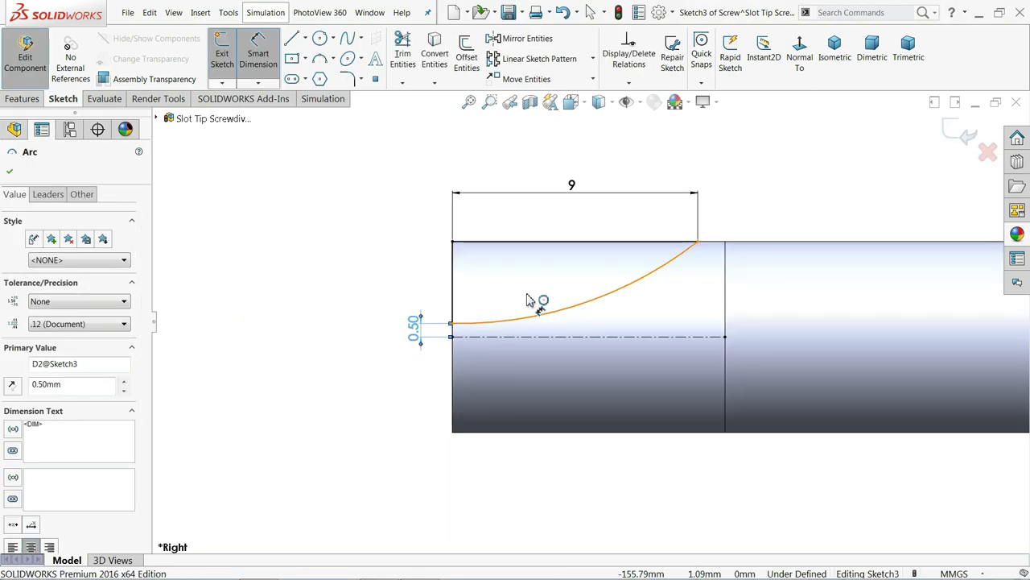
click(568, 314)
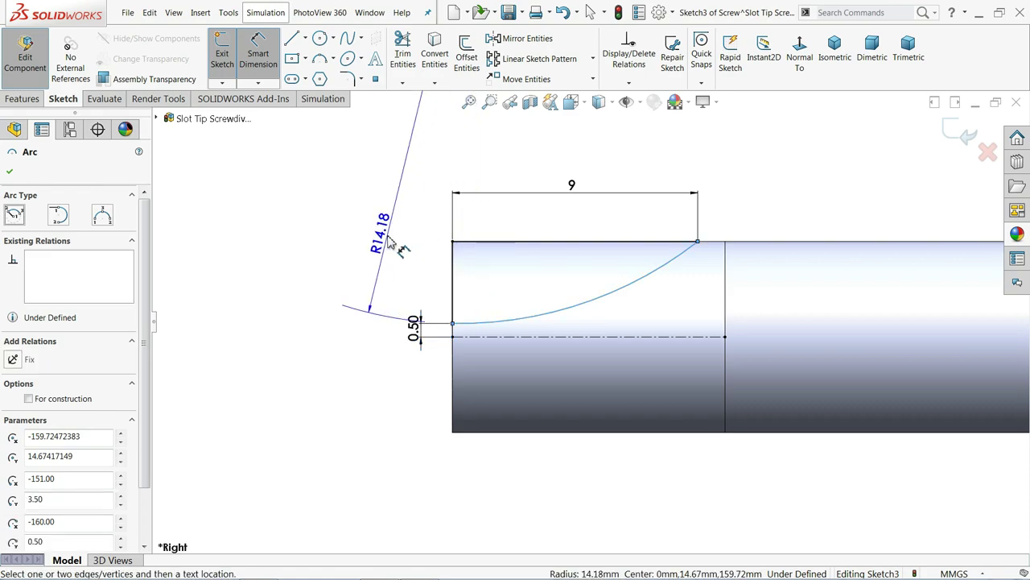
click(390, 243)
text(18.5)
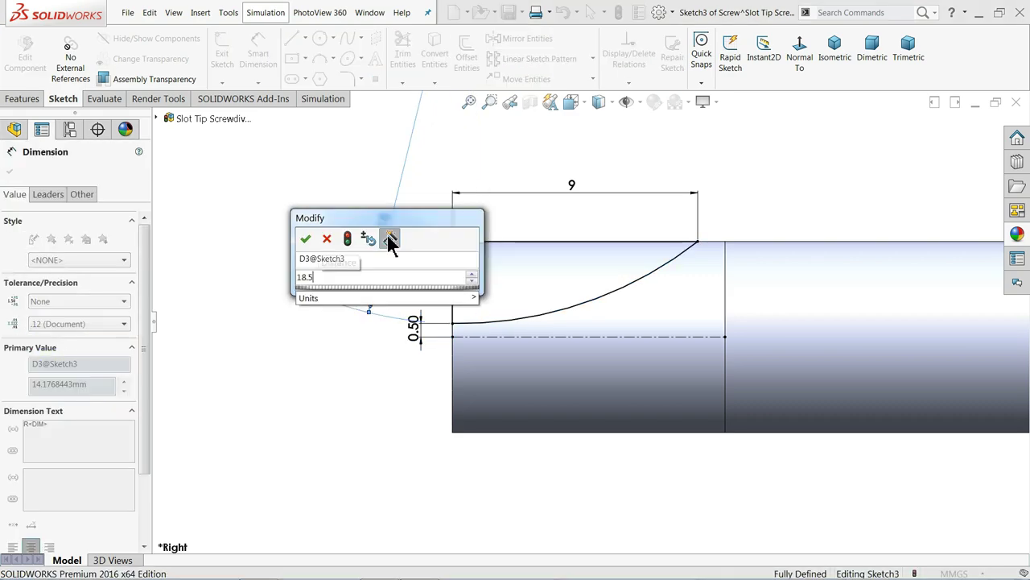
click(305, 238)
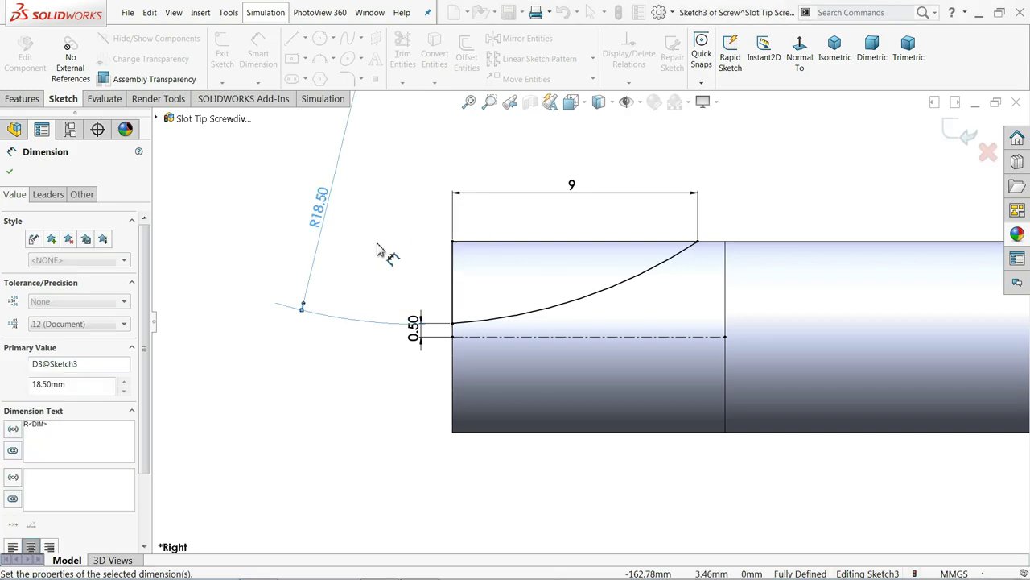
scroll(547, 294, up, 2)
scroll(563, 298, up, 3)
scroll(596, 306, up, 2)
scroll(680, 322, down, 1)
scroll(680, 322, down, 1)
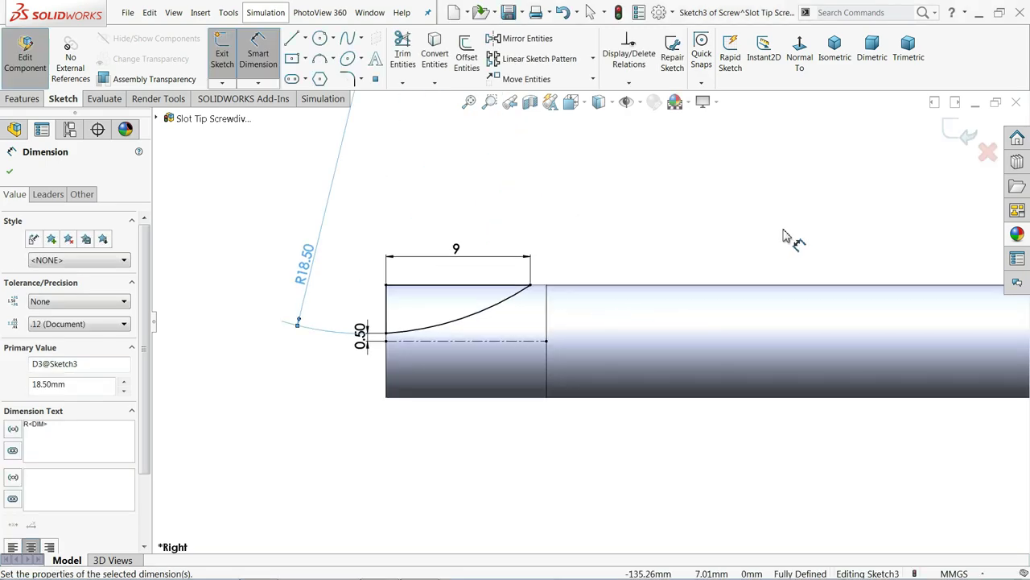
Extruded-cut the tip profile Through All - Both to flatten one side of the tip
click(837, 53)
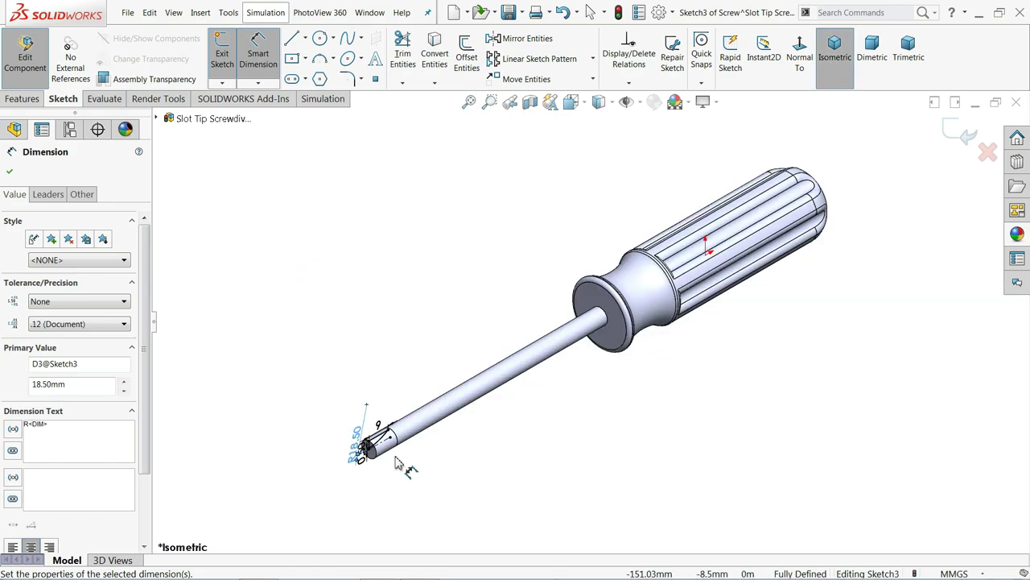
scroll(403, 459, down, 3)
scroll(410, 407, down, 3)
scroll(475, 330, down, 2)
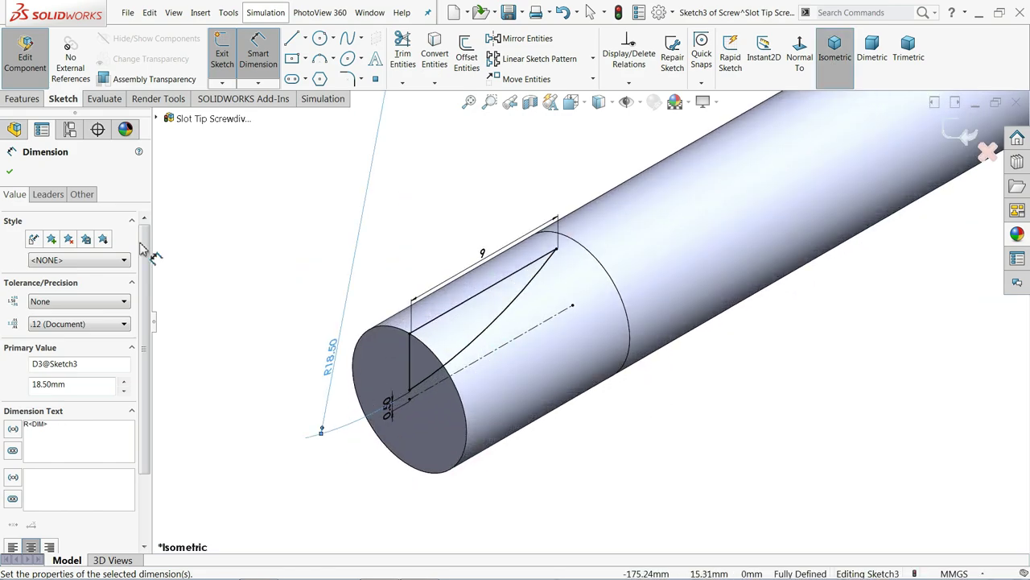
click(23, 100)
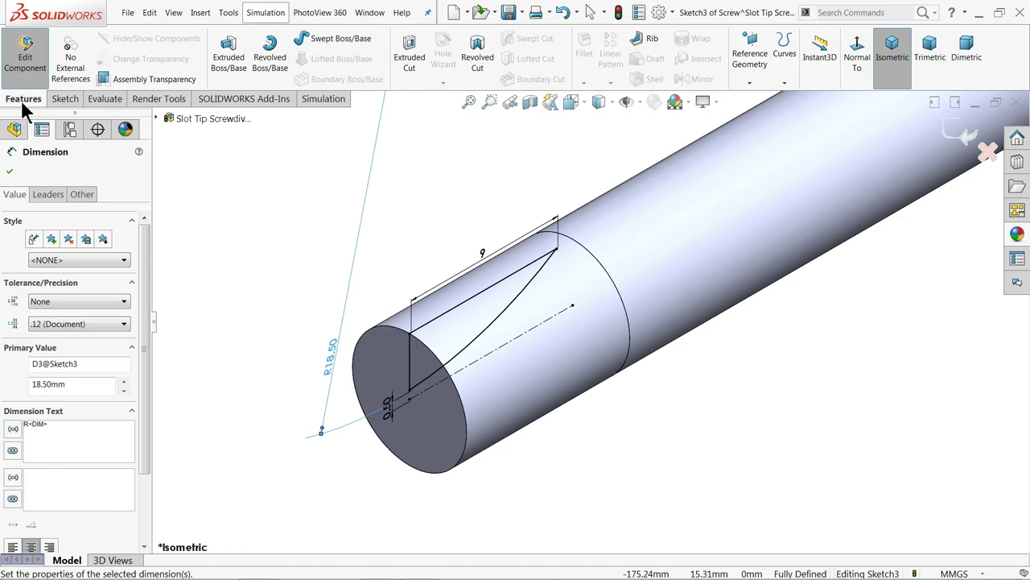
click(413, 68)
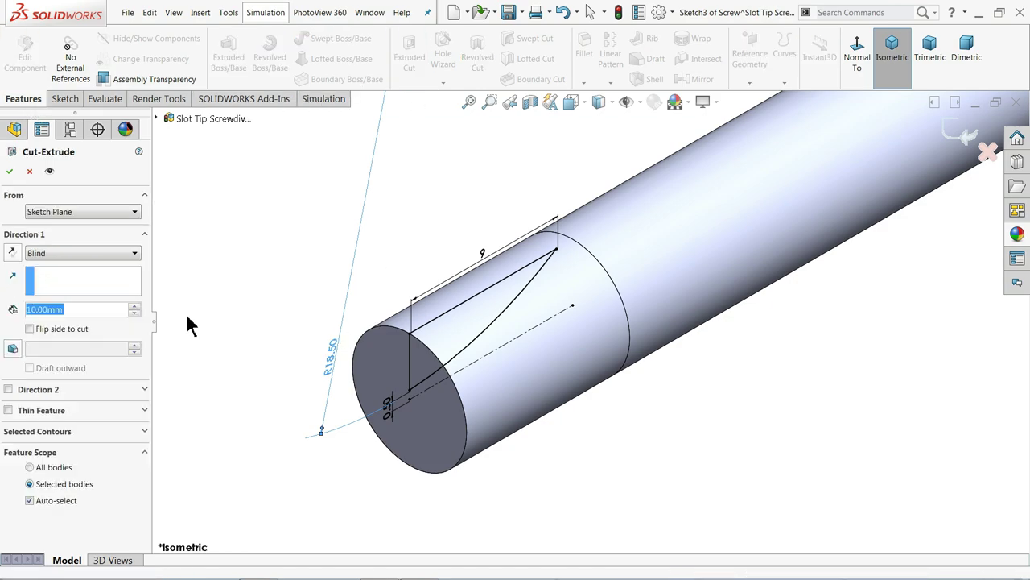
click(73, 255)
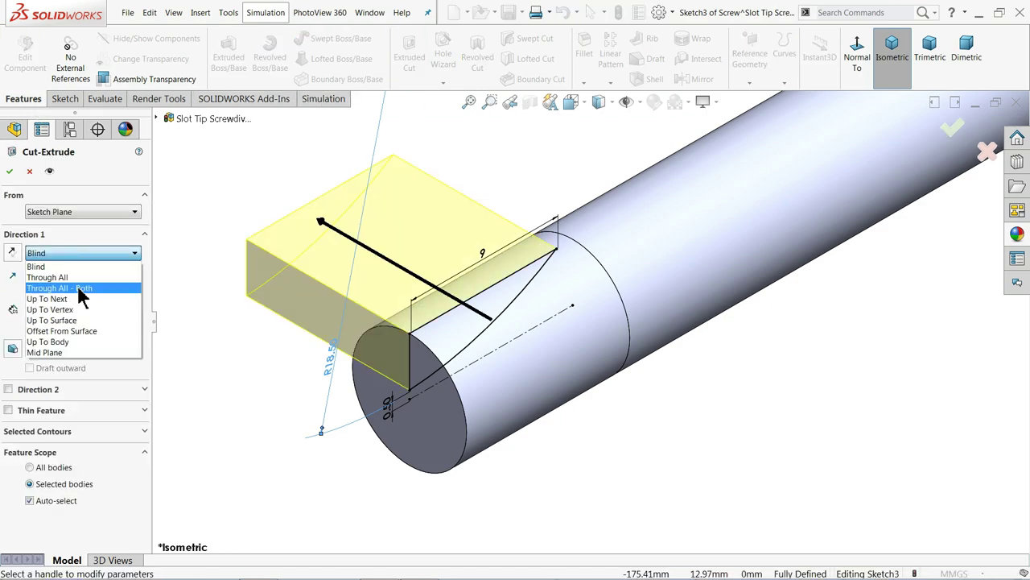
click(56, 287)
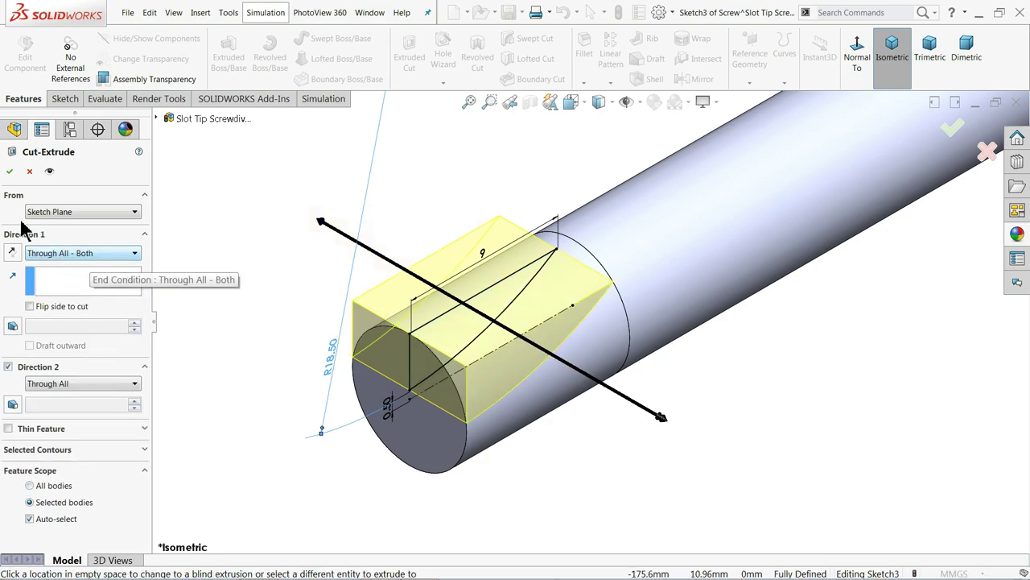
click(10, 171)
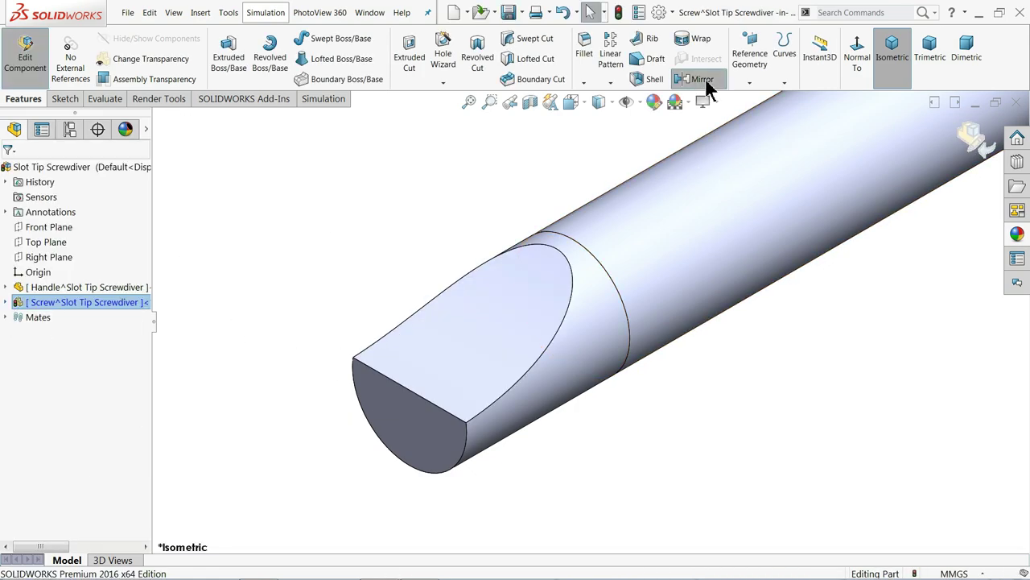
Mirror the tip cut across the Top Plane to flatten both sides of the blade
click(697, 79)
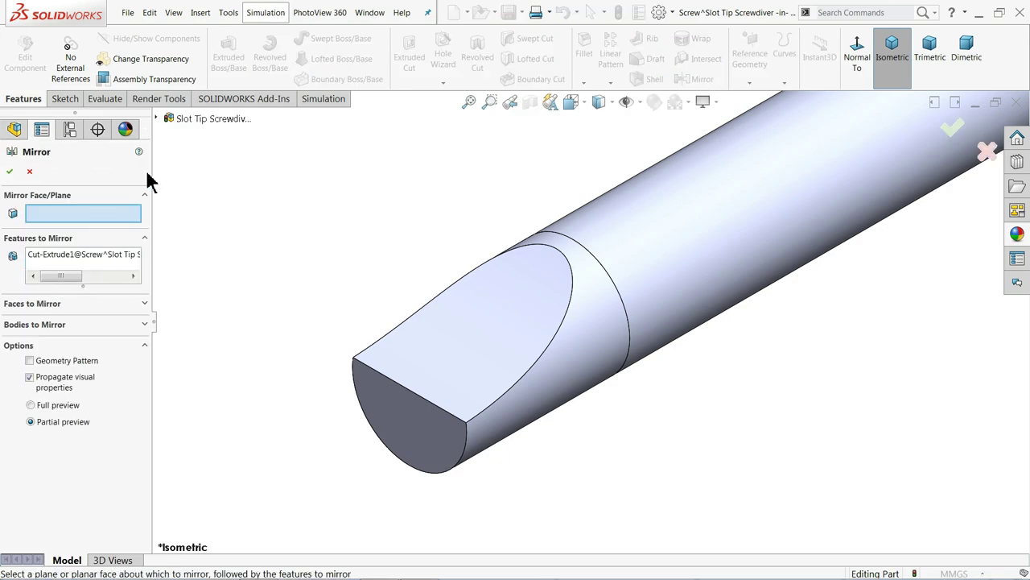
click(158, 119)
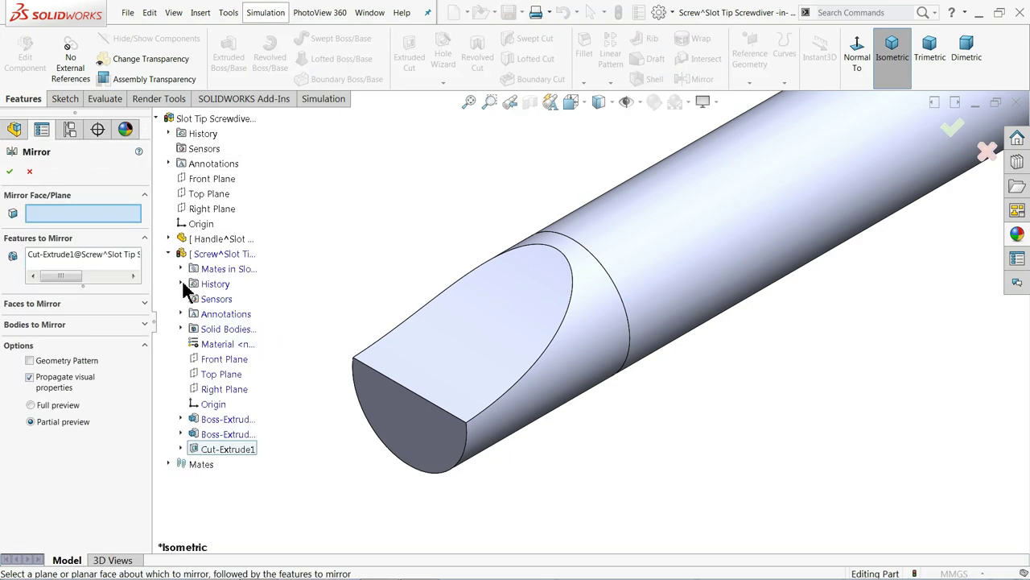
click(219, 376)
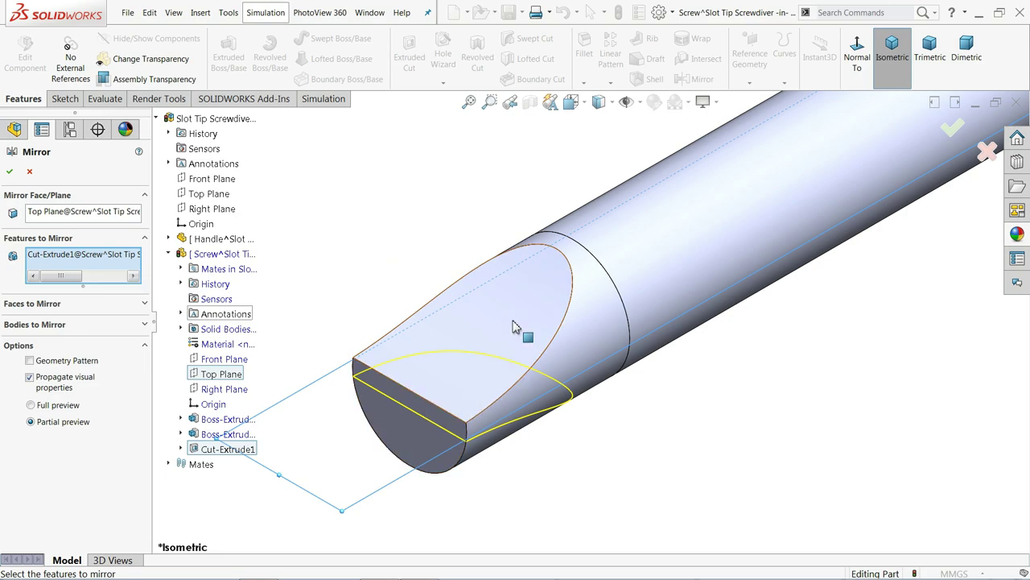
click(8, 172)
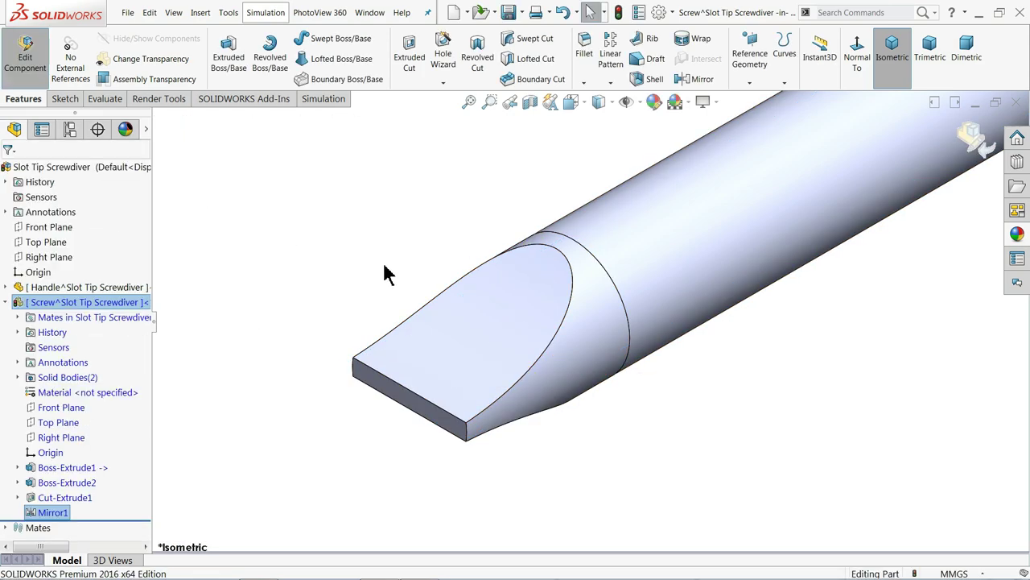
Orbit around to inspect the slotted tip and collapse the Screw's feature list
scroll(382, 271, down, 2)
scroll(381, 271, down, 4)
middle_drag(349, 235, 387, 289)
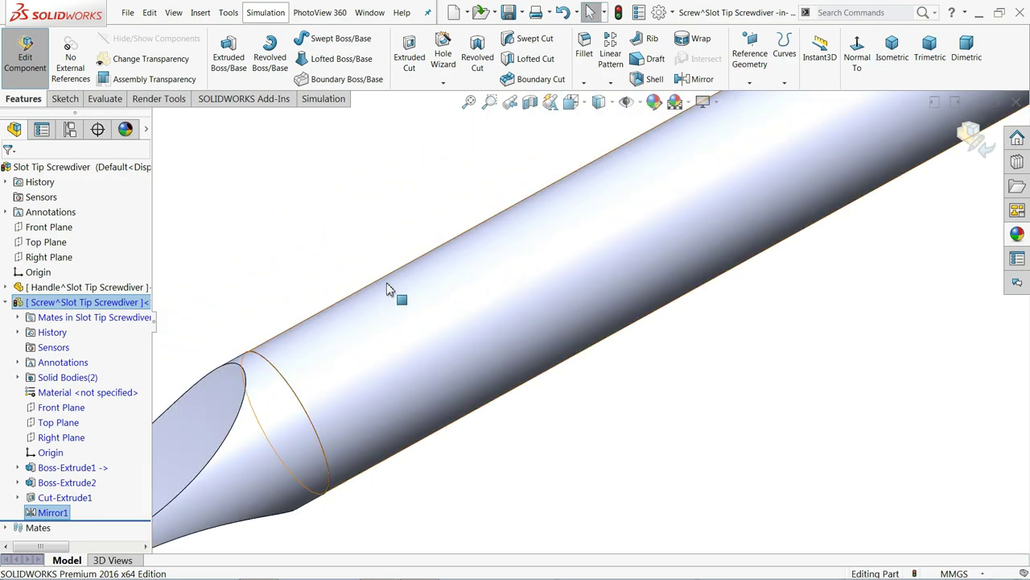
scroll(387, 290, up, 4)
mouse_move(466, 395)
middle_down()
mouse_move(488, 326)
mouse_move(442, 320)
mouse_move(475, 404)
middle_up()
scroll(477, 409, up, 3)
scroll(497, 409, up, 2)
scroll(679, 343, up, 3)
scroll(847, 229, down, 2)
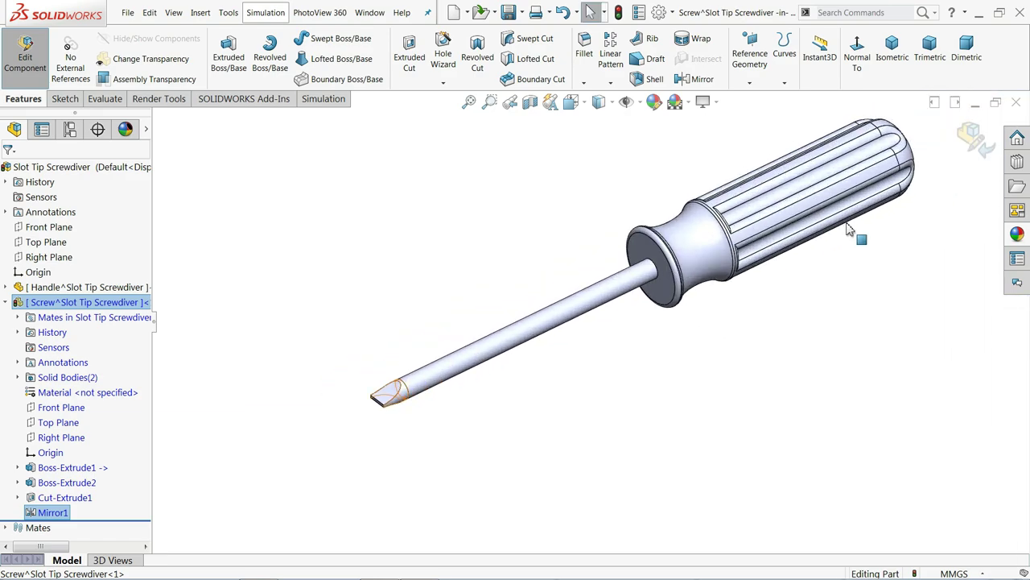
click(7, 304)
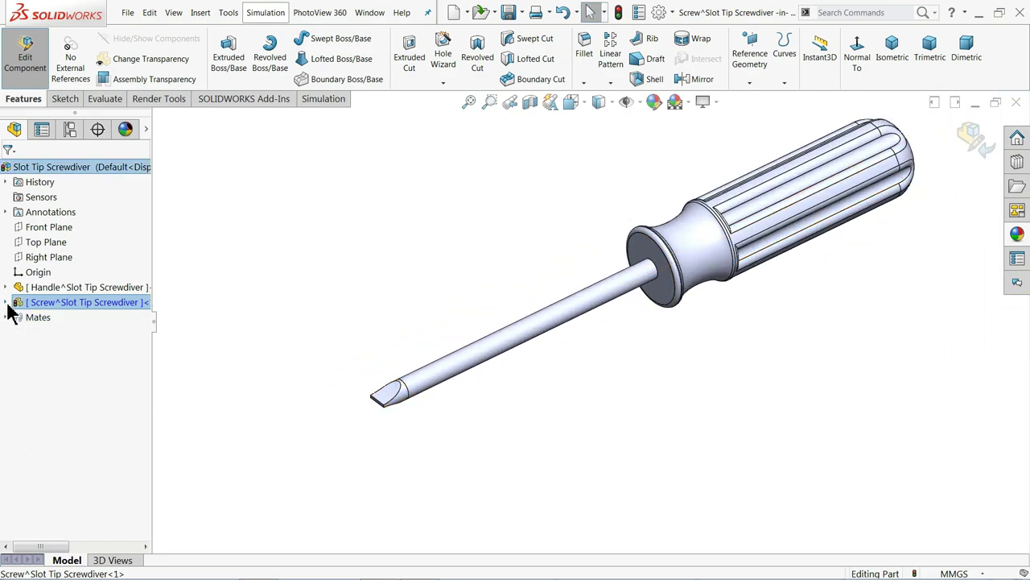
scroll(612, 273, up, 1)
scroll(724, 266, down, 2)
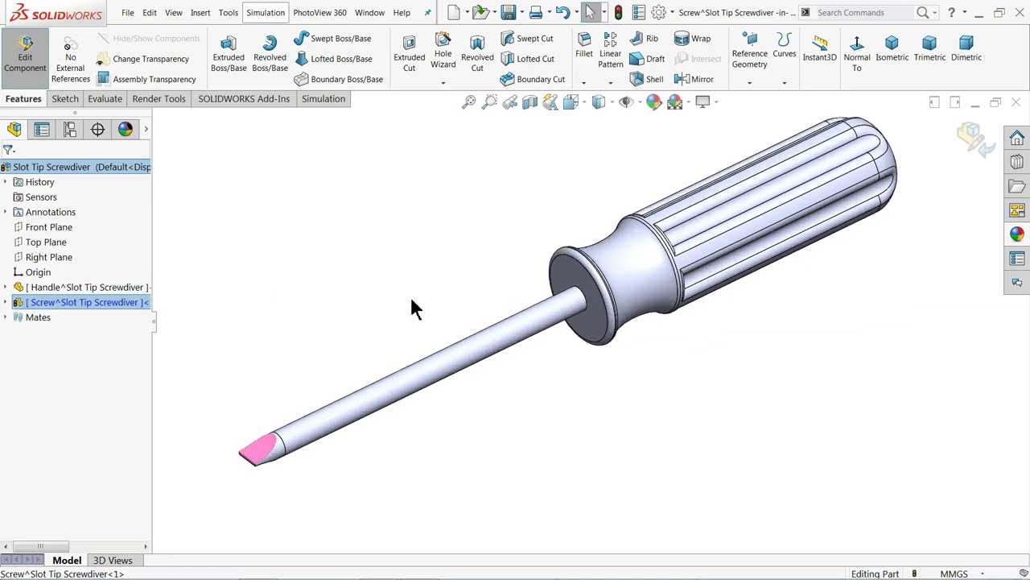
mouse_move(348, 235)
middle_down()
mouse_move(361, 202)
mouse_move(352, 225)
middle_up()
click(351, 233)
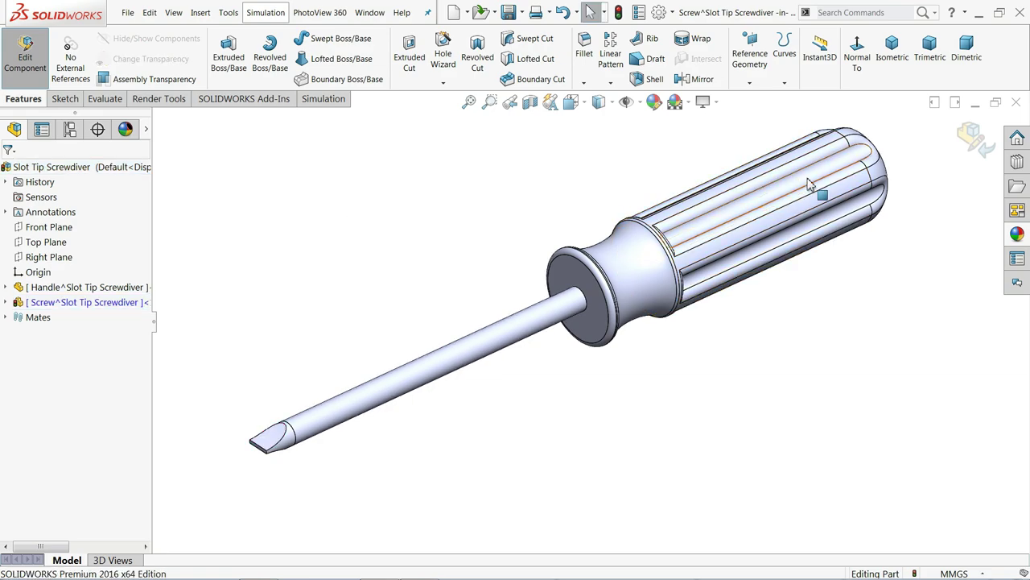
Exit Screw editing and apply red high gloss plastic to the handle
click(974, 139)
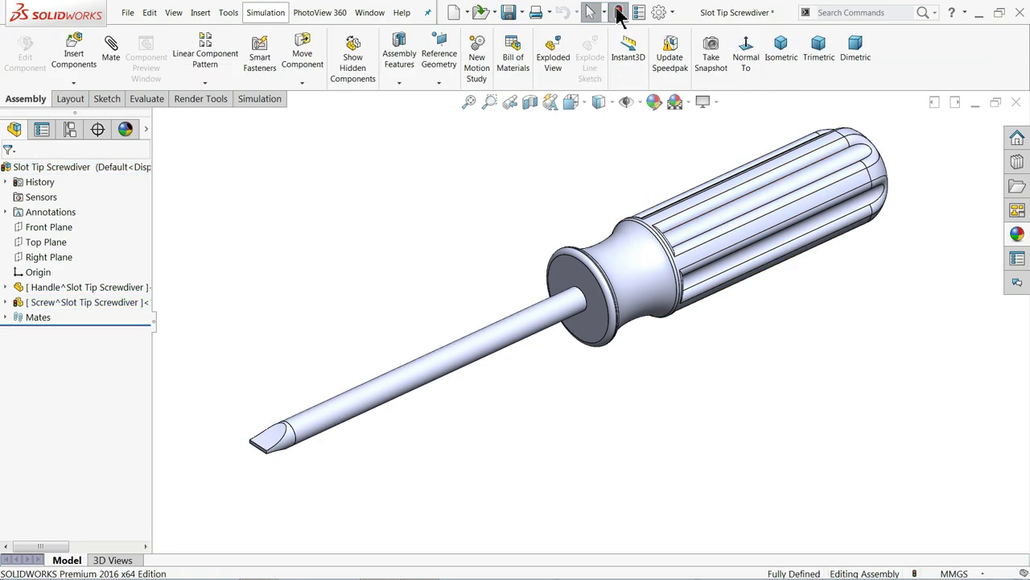
click(37, 288)
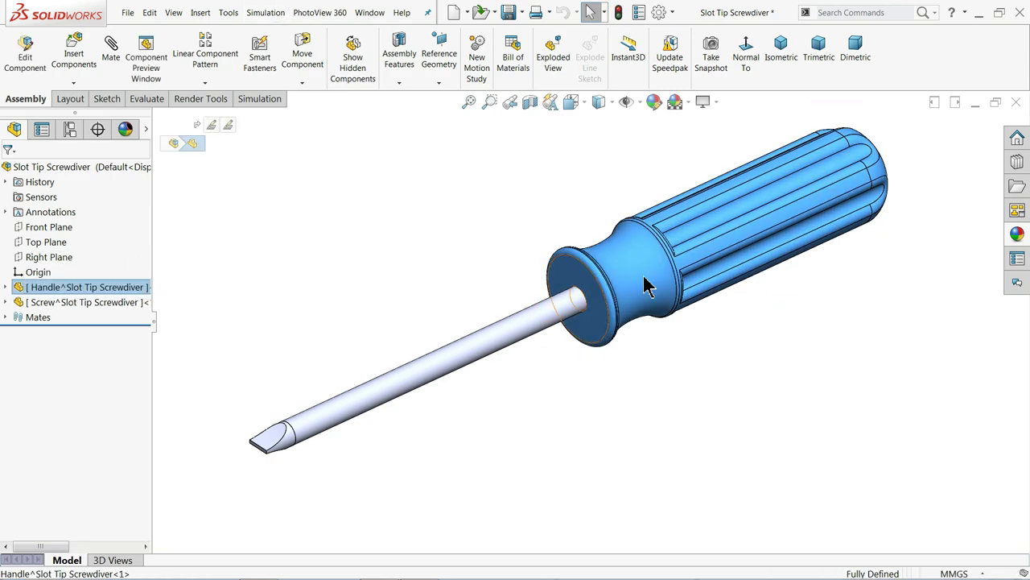
click(1017, 234)
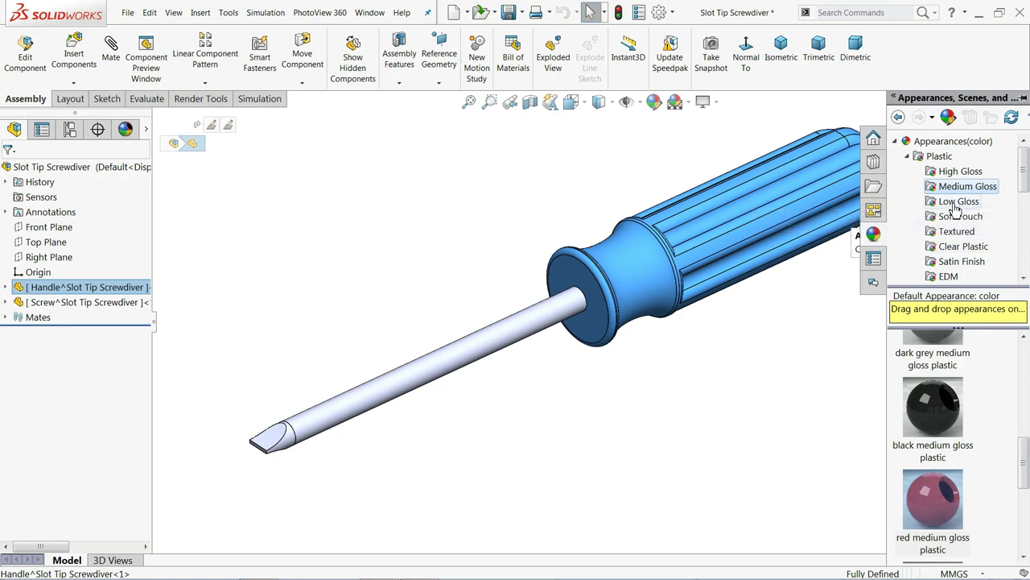
click(960, 171)
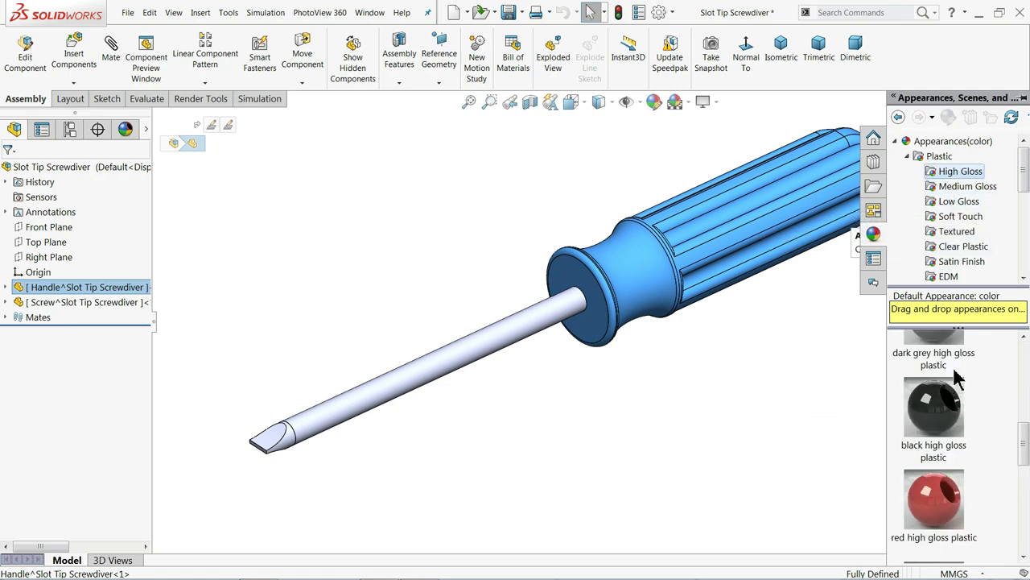
click(934, 497)
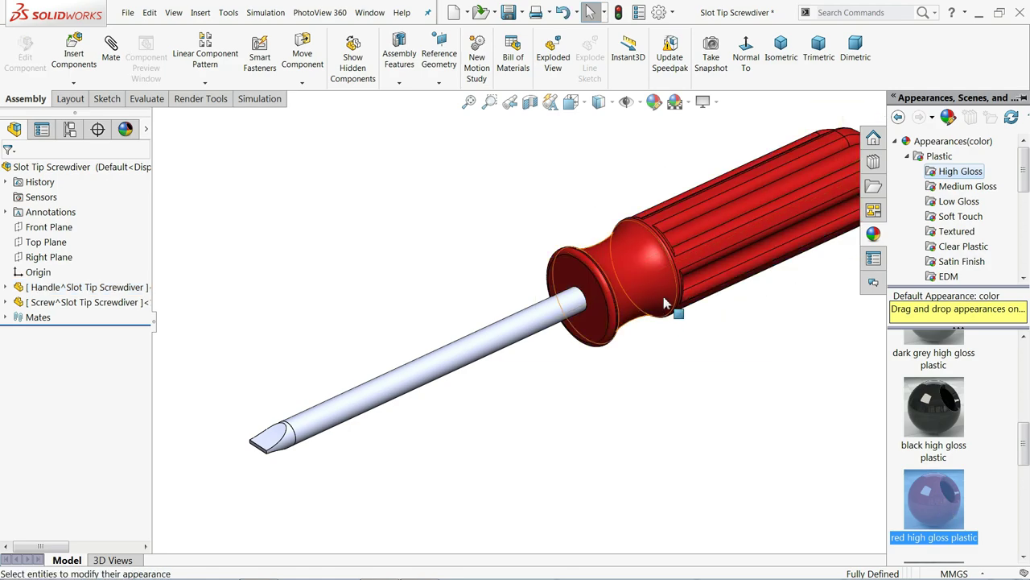
drag(670, 299, 670, 299)
Change the handle's appearance colour to a brighter red
click(85, 287)
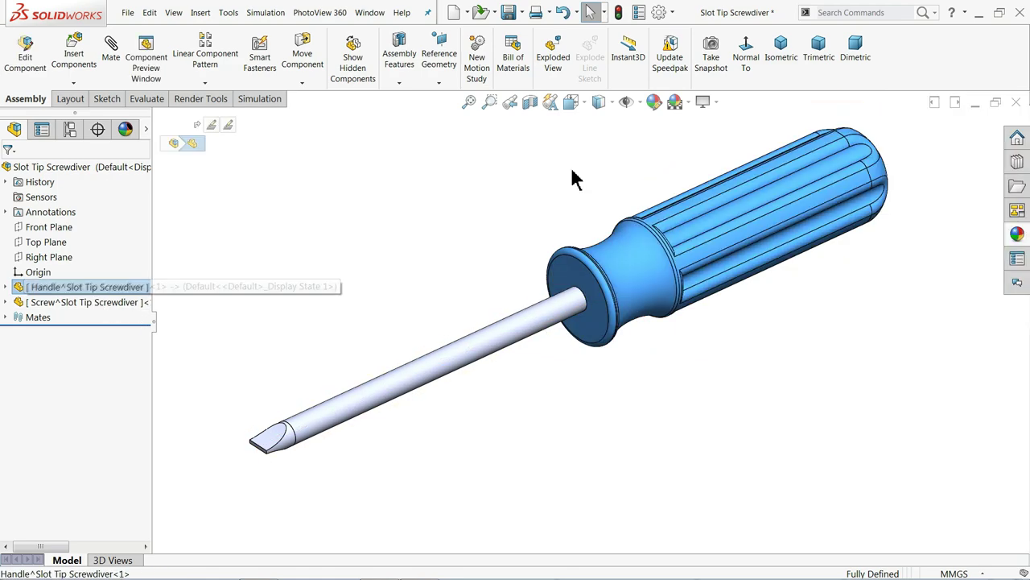
click(654, 101)
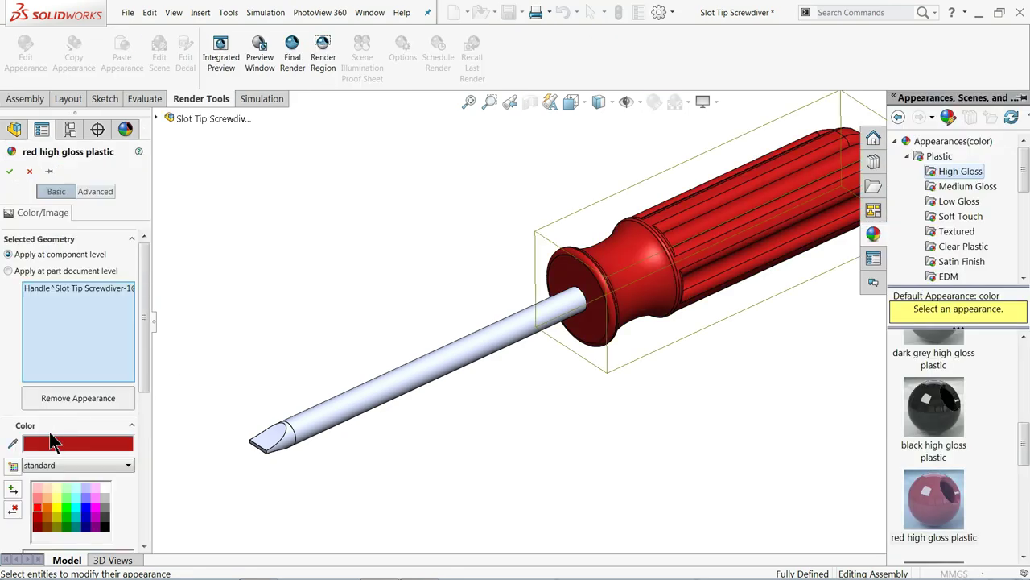
click(38, 511)
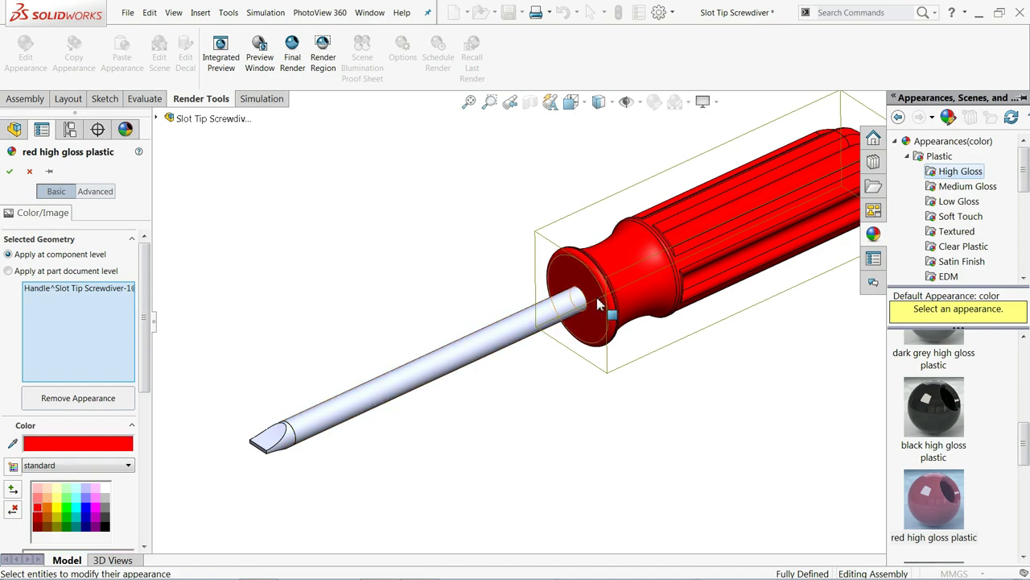
click(9, 171)
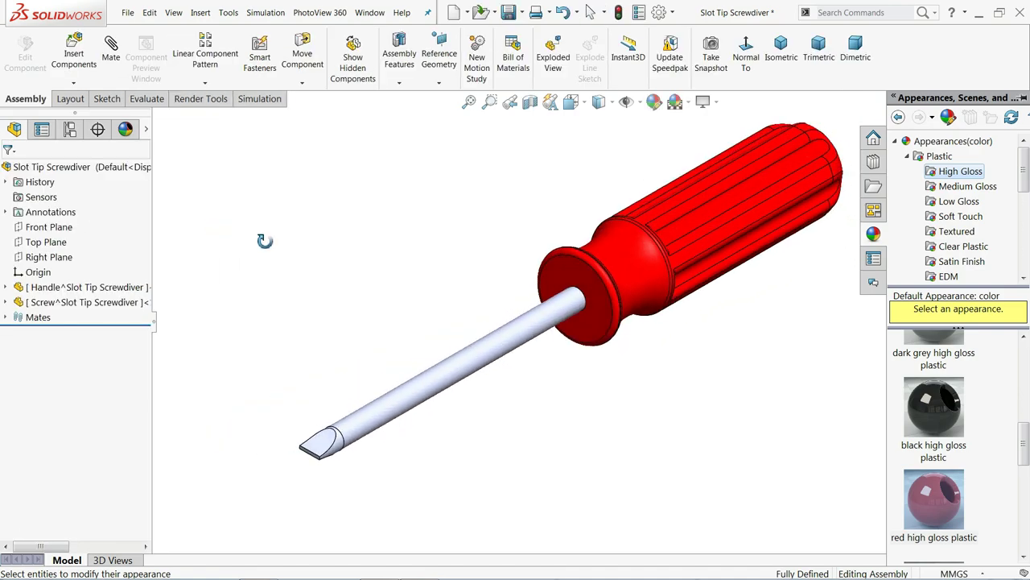
Apply the Metal > Steel satin finish stainless steel appearance to the Screw shaft
click(111, 307)
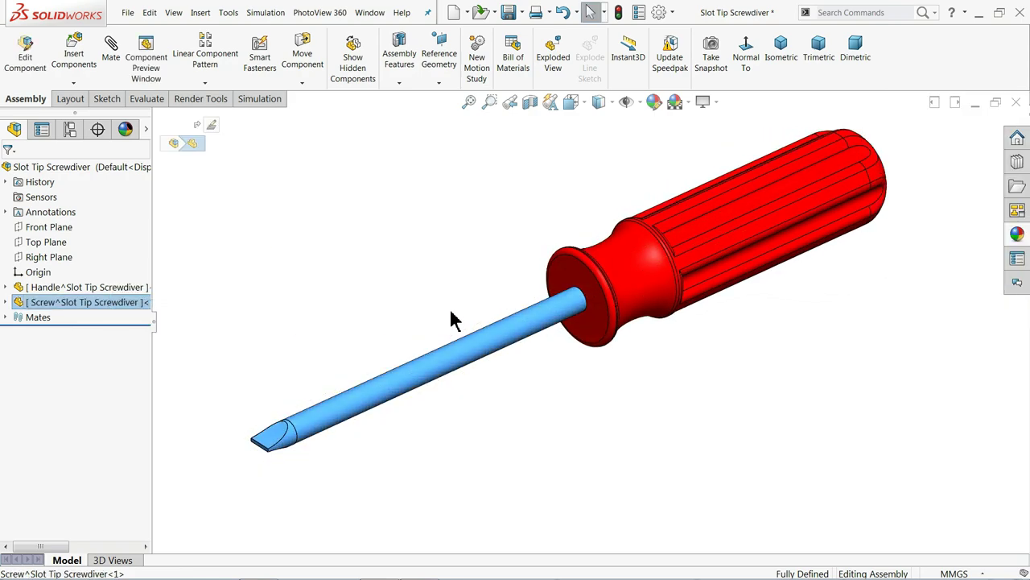
click(1017, 233)
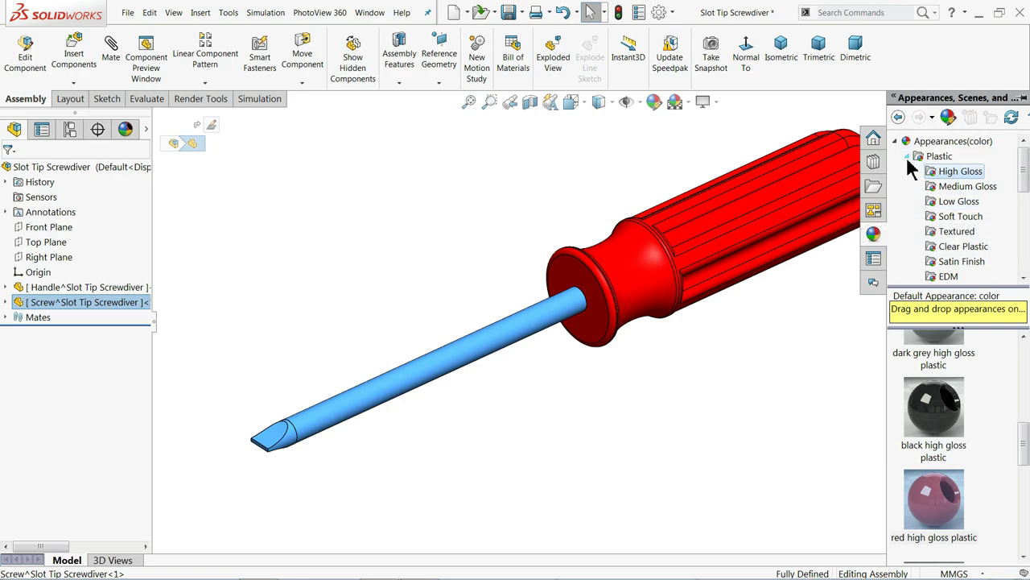
click(910, 157)
scroll(961, 370, down, 2)
scroll(961, 370, down, 1)
scroll(966, 403, up, 1)
scroll(934, 246, down, 2)
scroll(934, 223, up, 2)
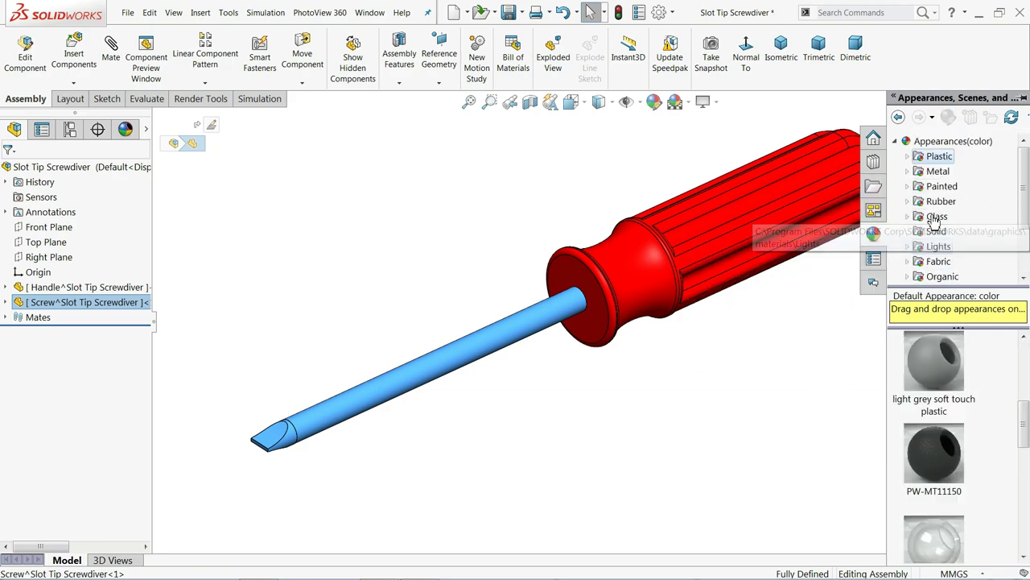
click(908, 171)
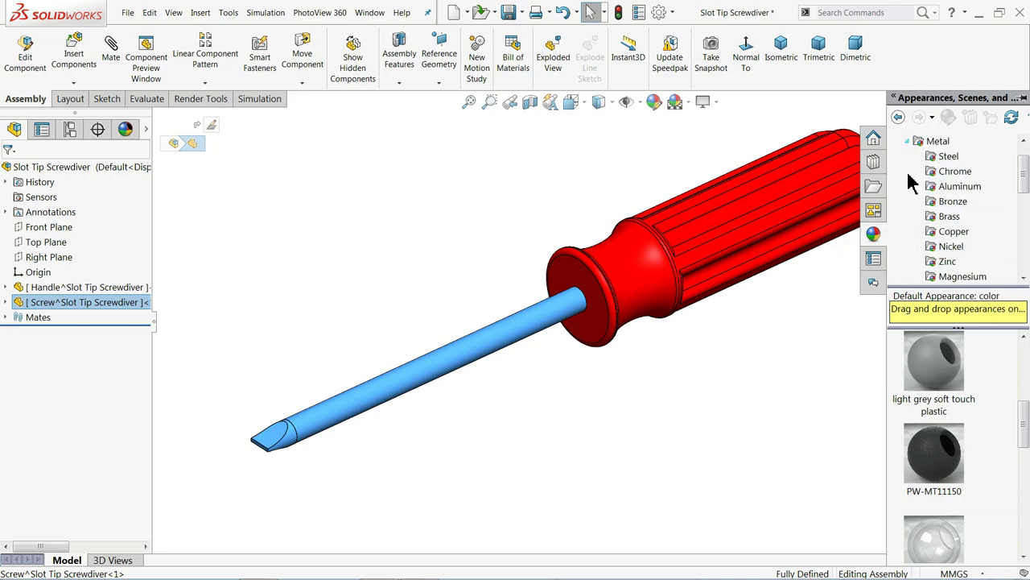
click(949, 157)
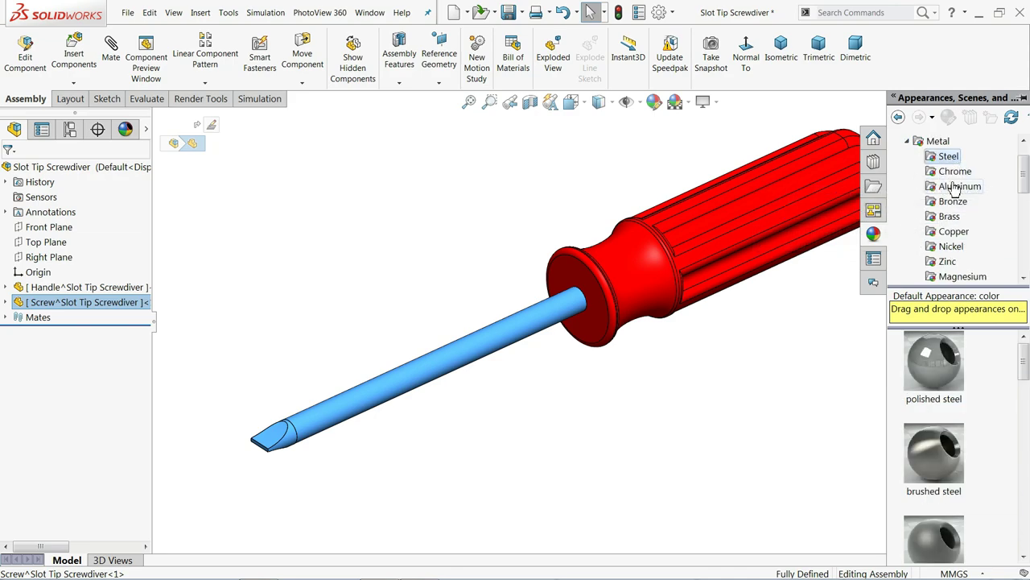
scroll(934, 426, down, 1)
click(931, 430)
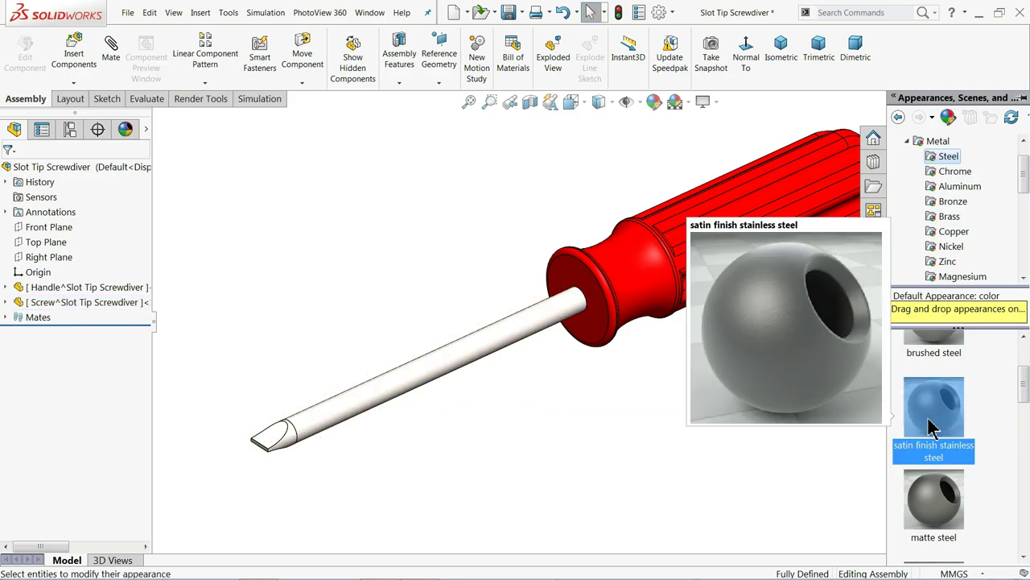
Enable RealView Graphics and orbit to view the glossy red handle and satin steel shaft
click(715, 101)
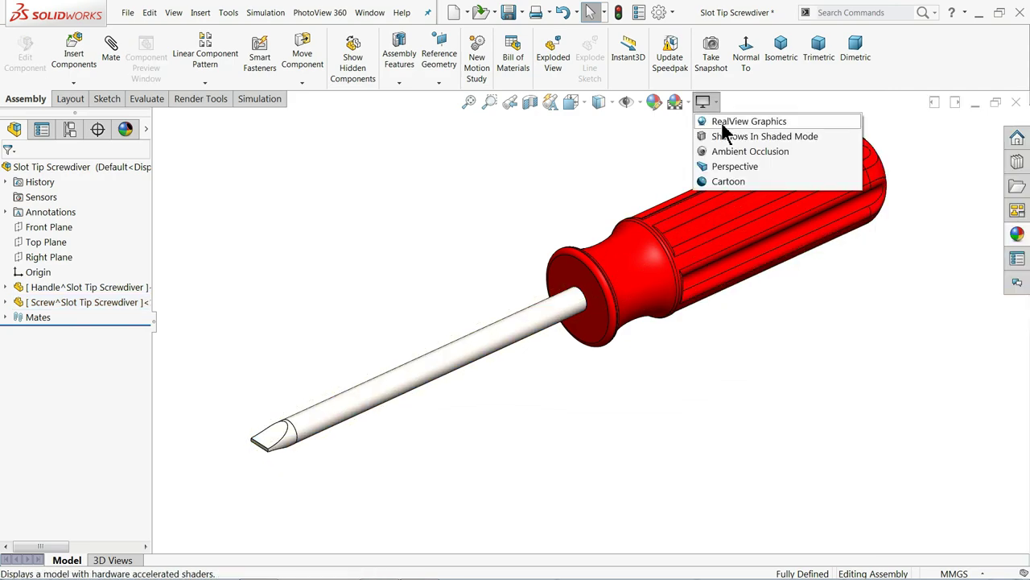
click(722, 121)
mouse_move(628, 363)
middle_down()
mouse_move(598, 375)
mouse_move(633, 375)
mouse_move(622, 372)
middle_up()
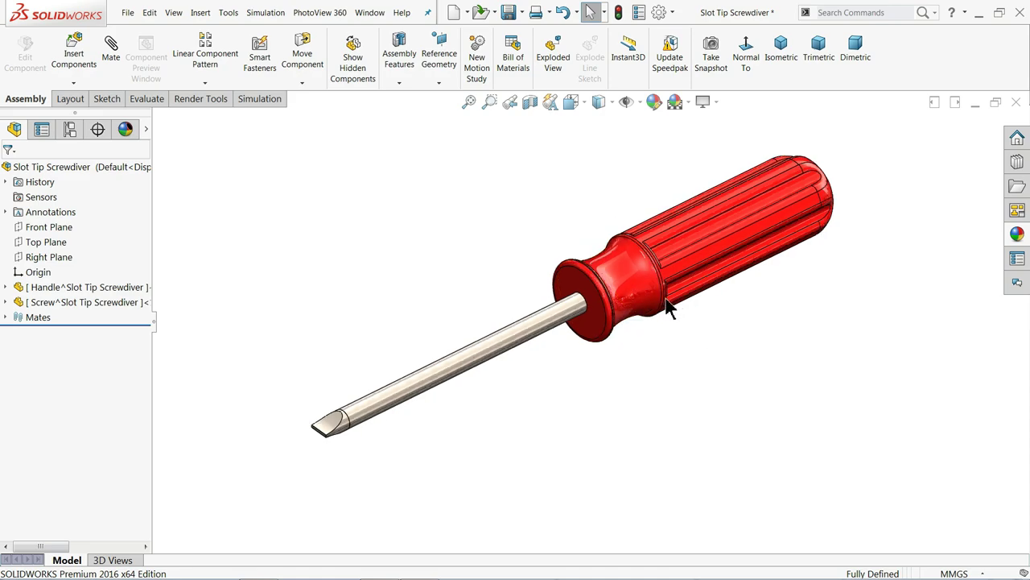
mouse_move(633, 293)
middle_down()
mouse_move(596, 292)
mouse_move(624, 306)
middle_up()
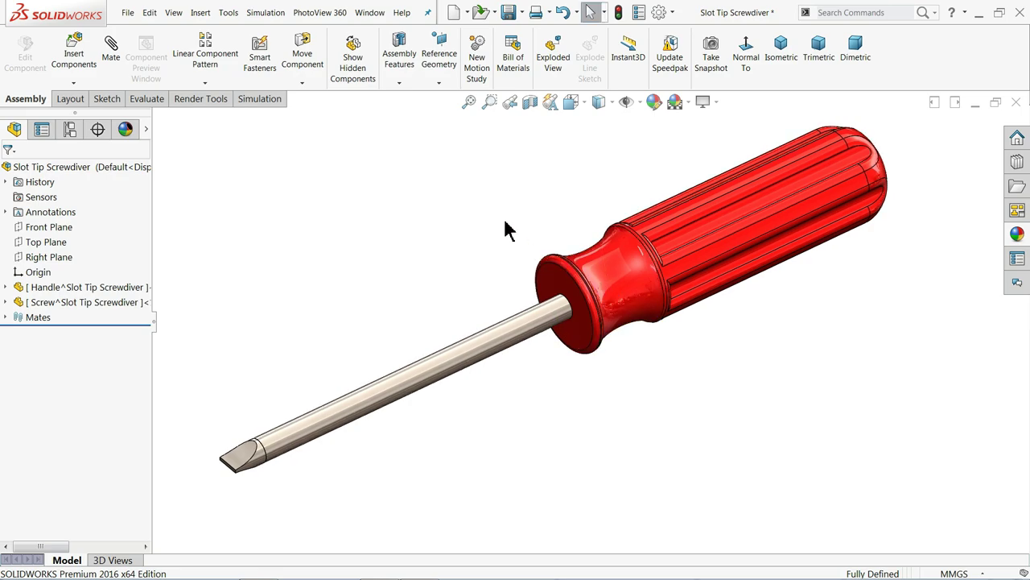
Save all documents, storing Handle and Screw as external part files in the Screwdriver folder
click(509, 13)
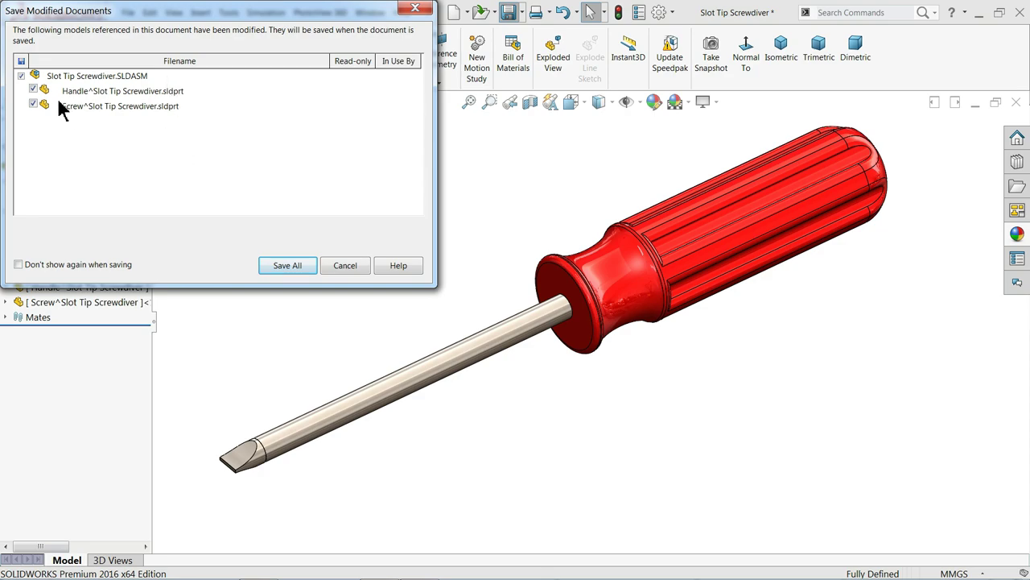
click(289, 265)
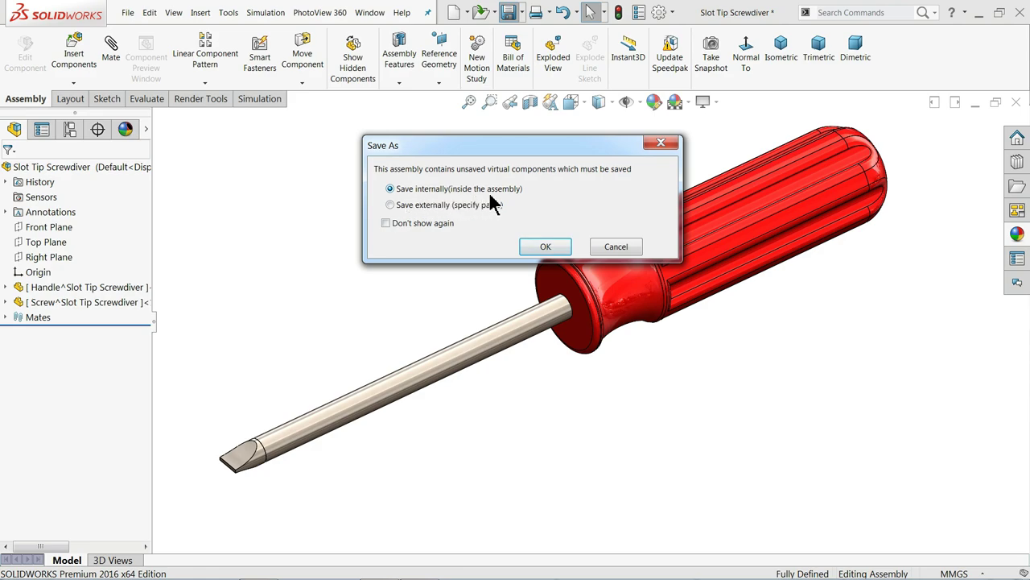
click(394, 206)
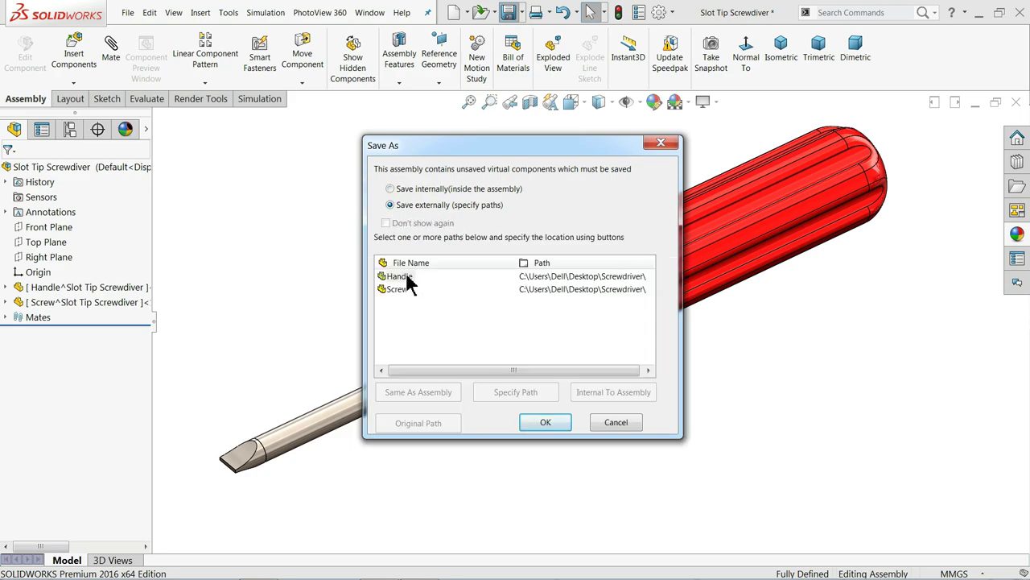
click(408, 277)
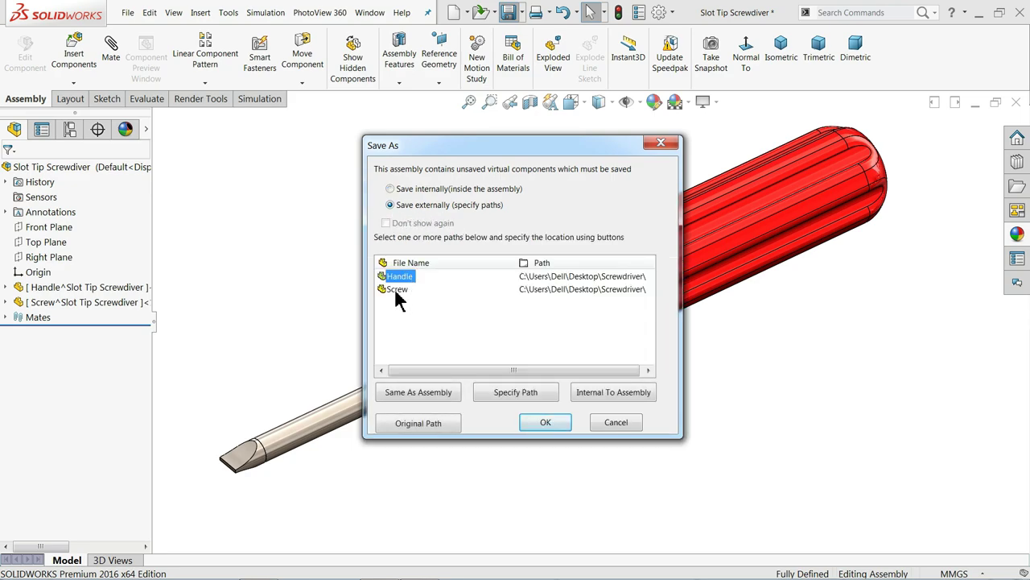
click(400, 301)
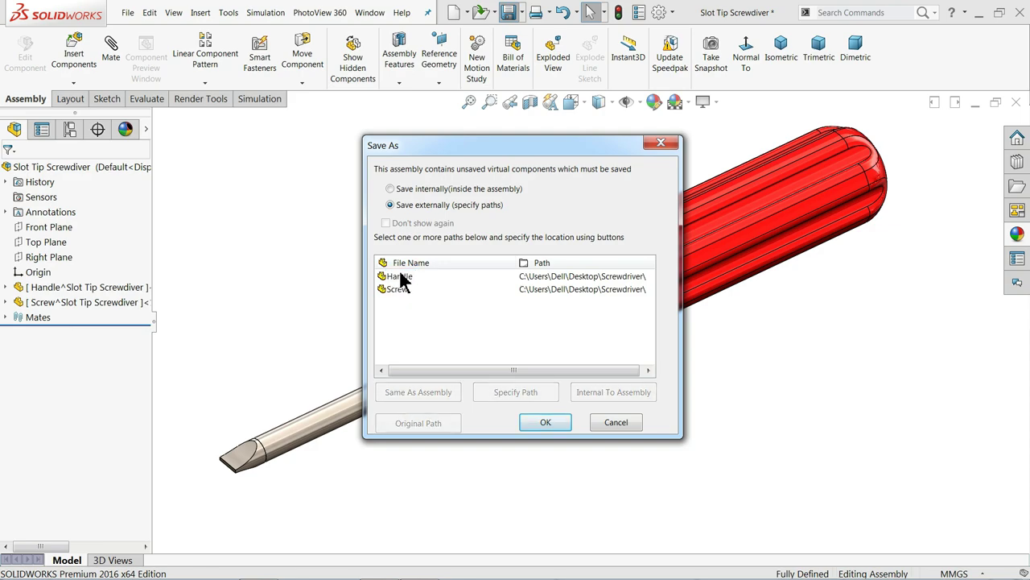
click(544, 427)
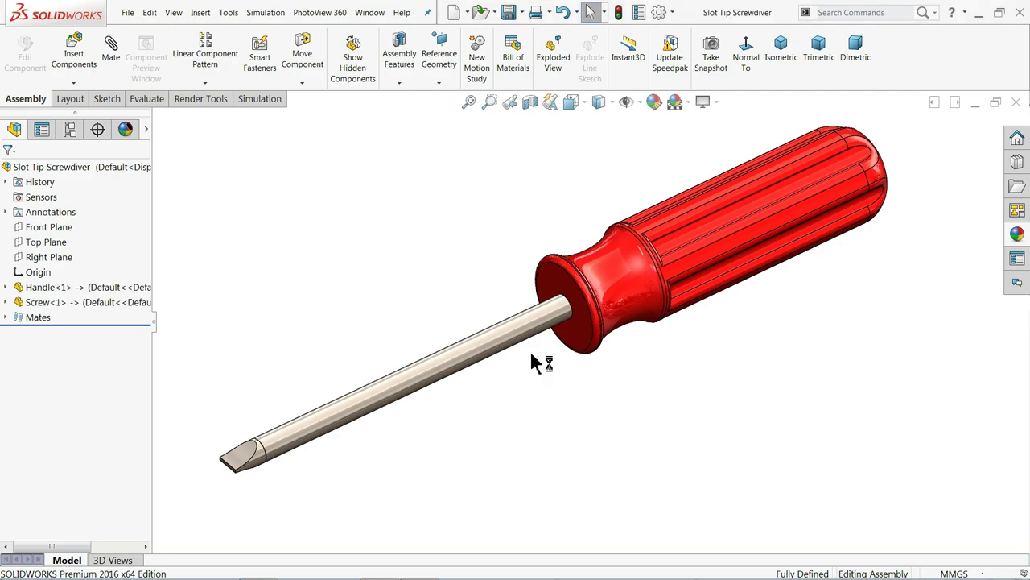
scroll(475, 358, up, 2)
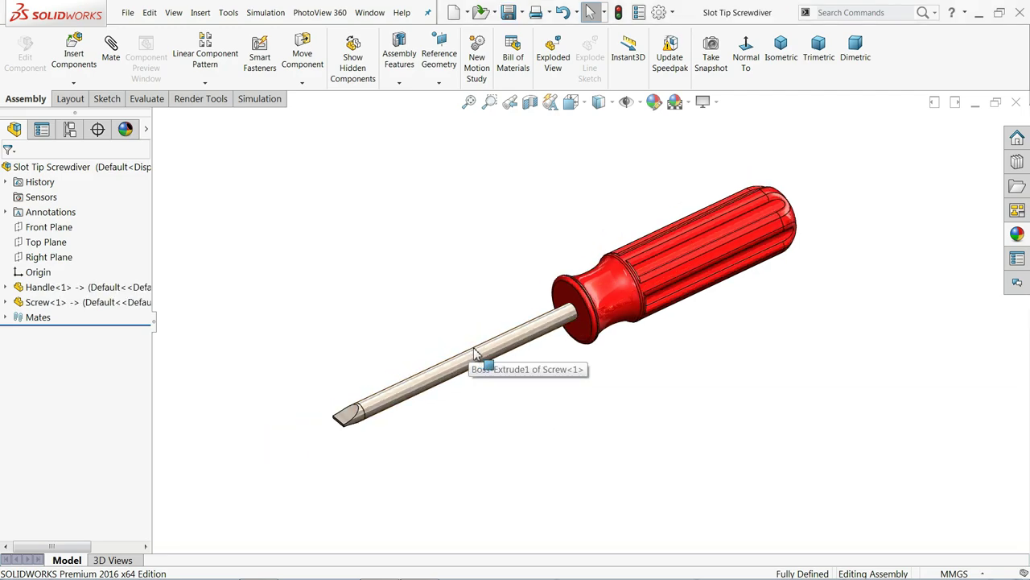
scroll(709, 294, down, 2)
middle_drag(709, 293, 705, 332)
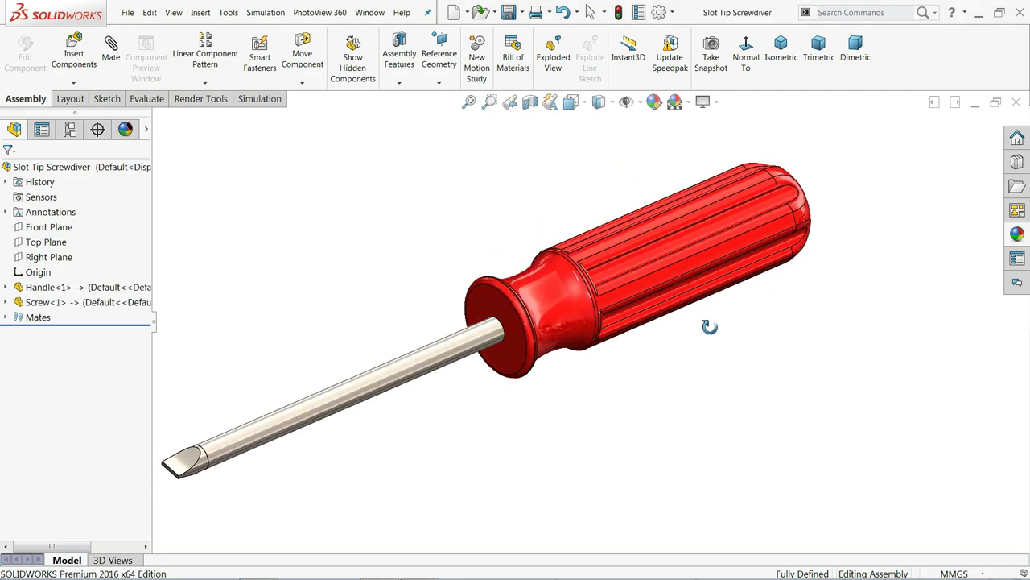